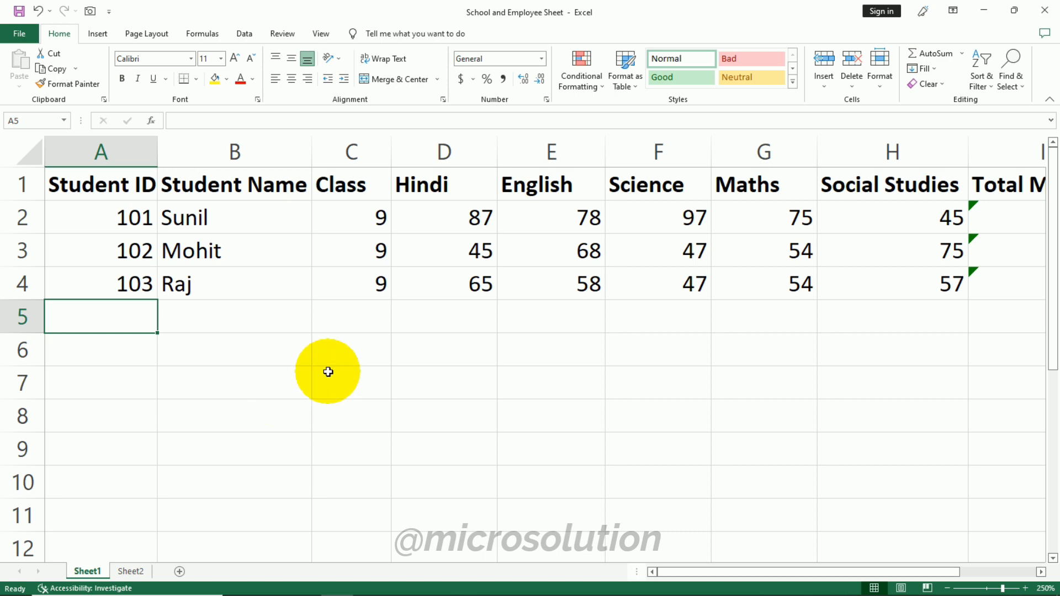
Step: Cut the record for student ID 101 in A2:J2 and paste it into row 5, starting at A5
left_click(218, 216)
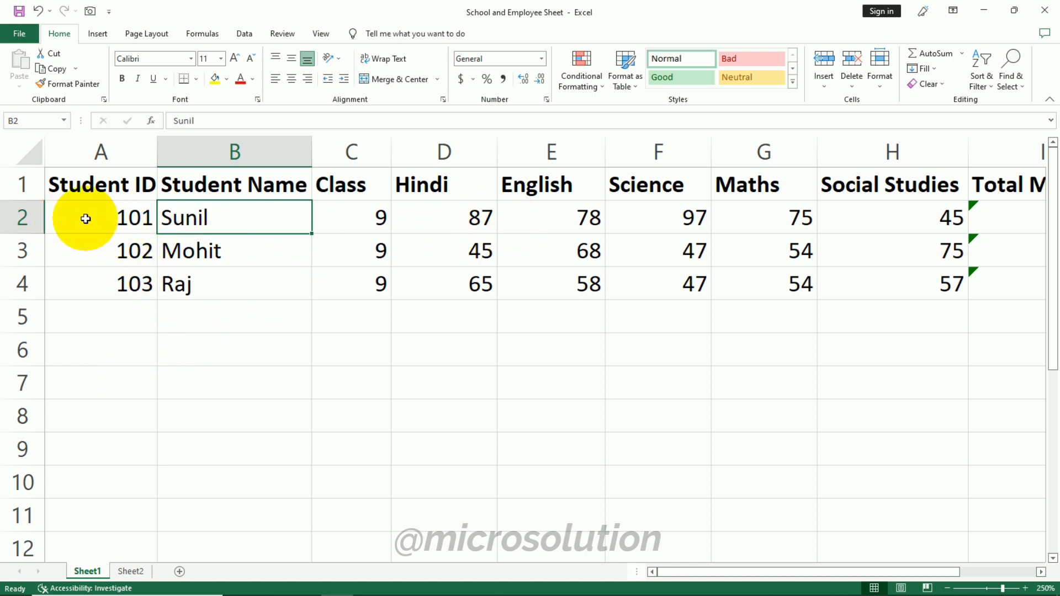
left_click(65, 215)
left_click_drag(65, 216, 863, 217)
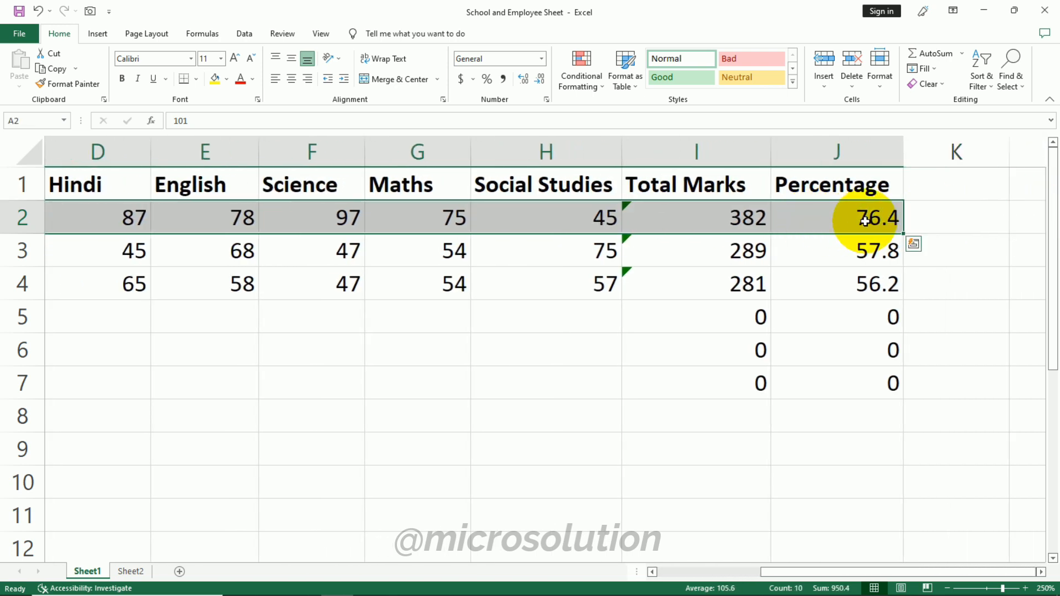
left_click(46, 54)
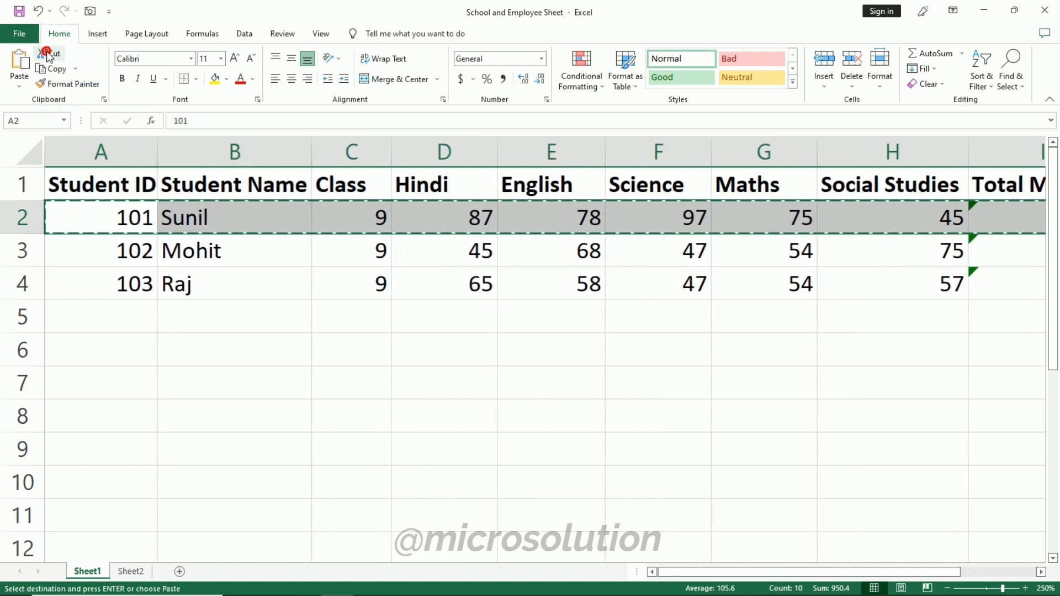
left_click(104, 315)
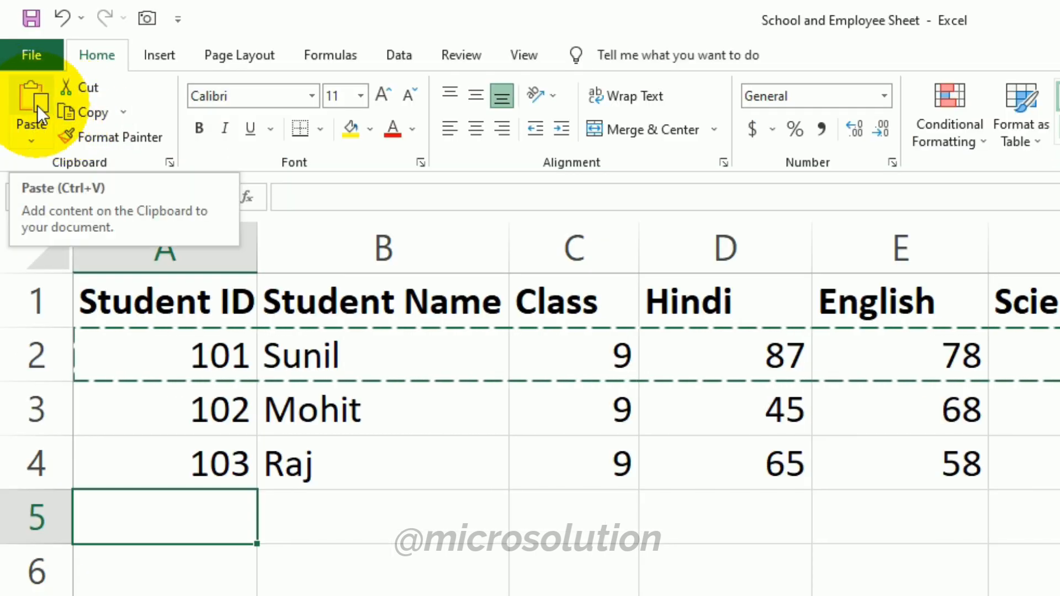
left_click(25, 101)
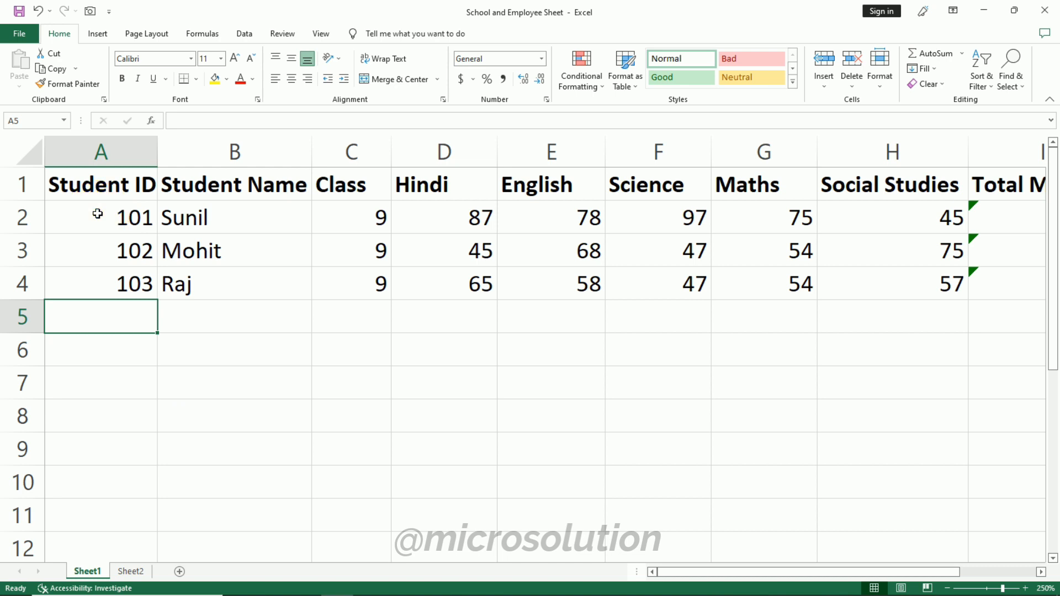
left_click_drag(97, 213, 106, 276)
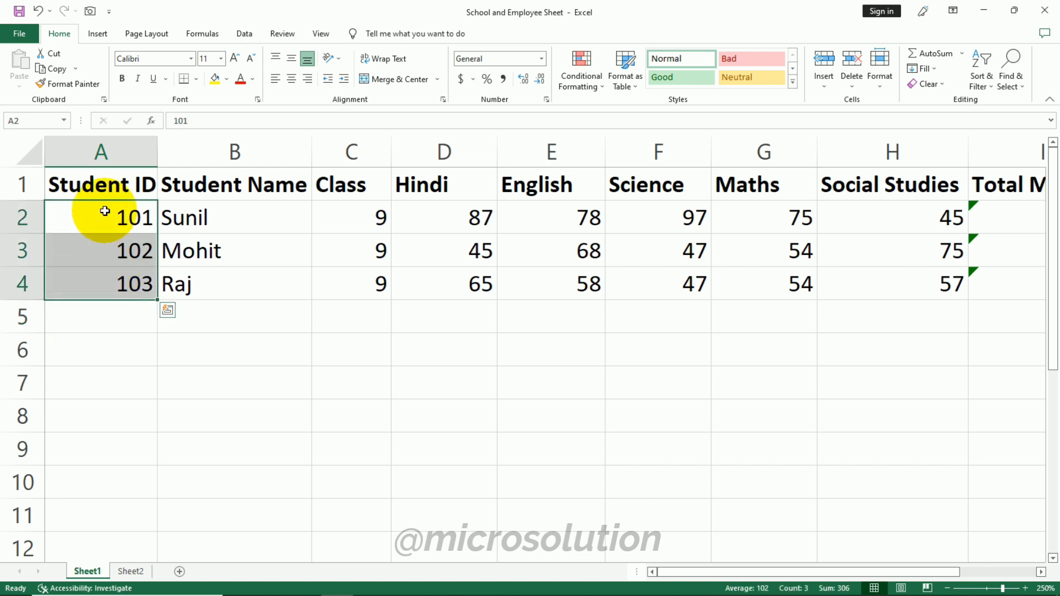
left_click_drag(100, 218, 475, 227)
left_click(289, 336)
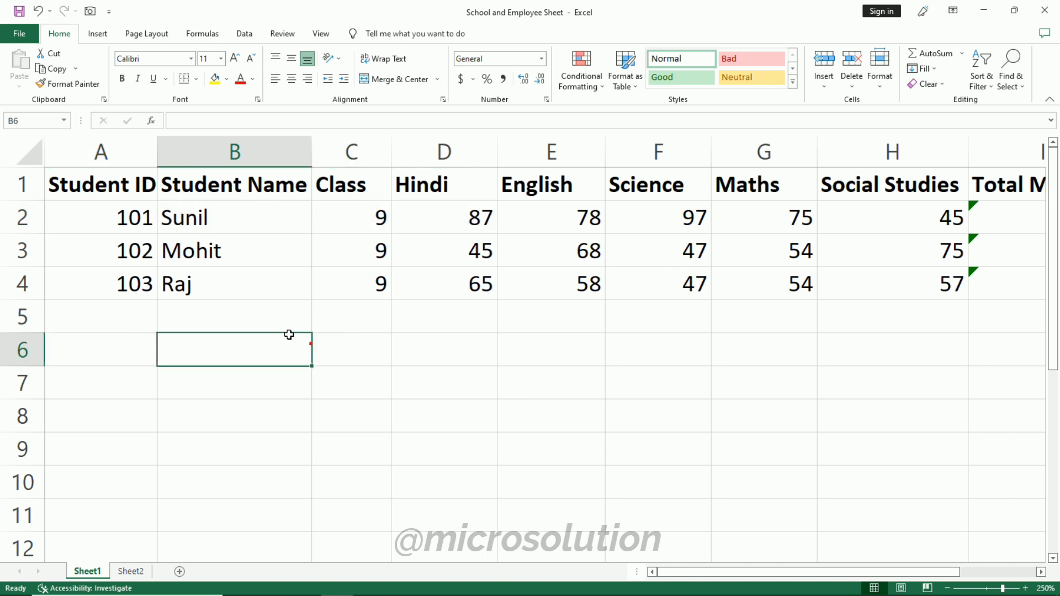
left_click(210, 292)
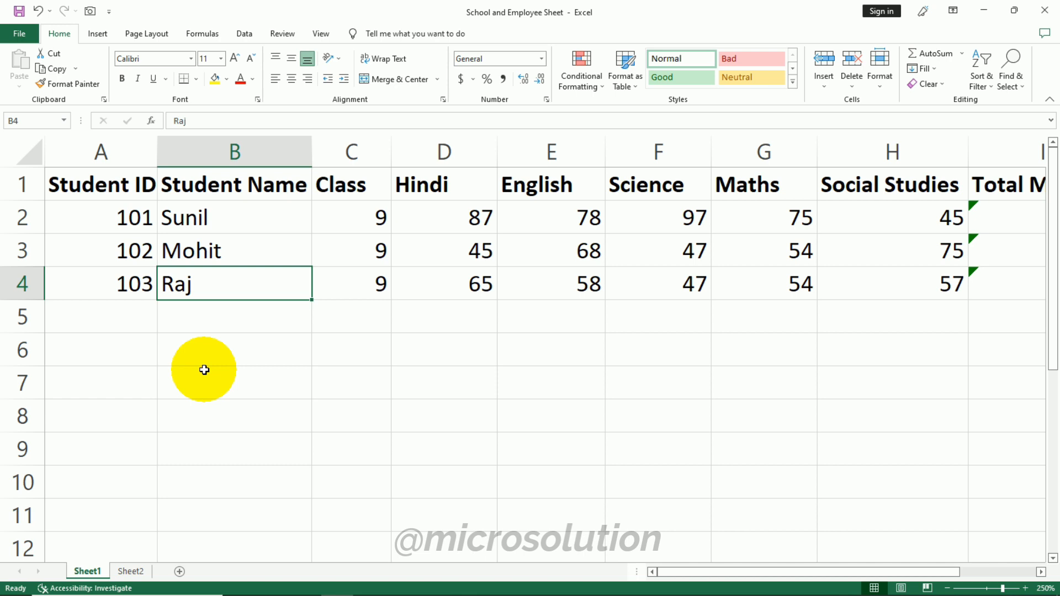
left_click(184, 317)
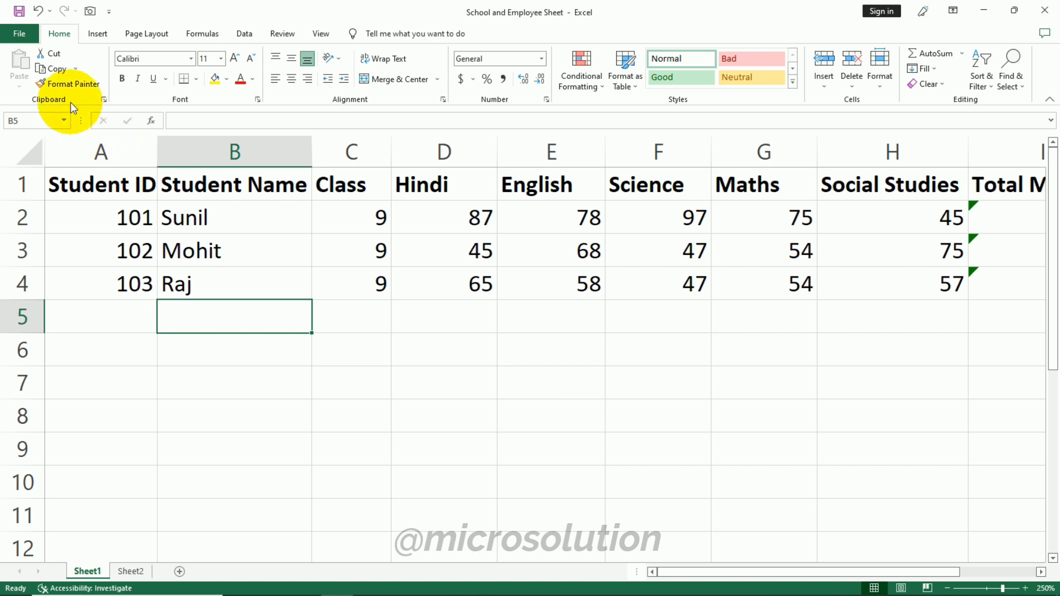
key("Left")
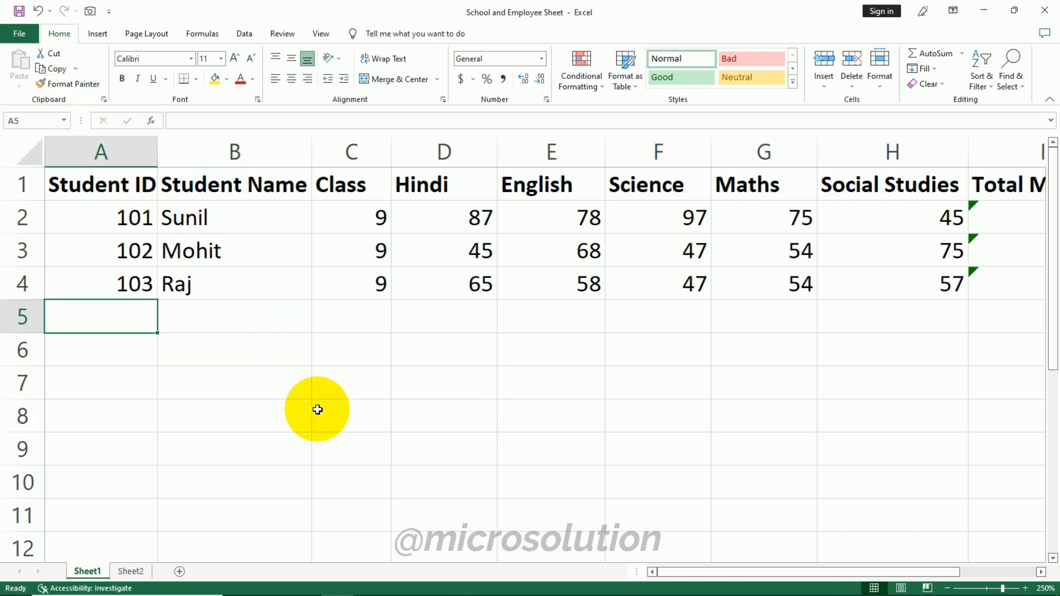
left_click(458, 291)
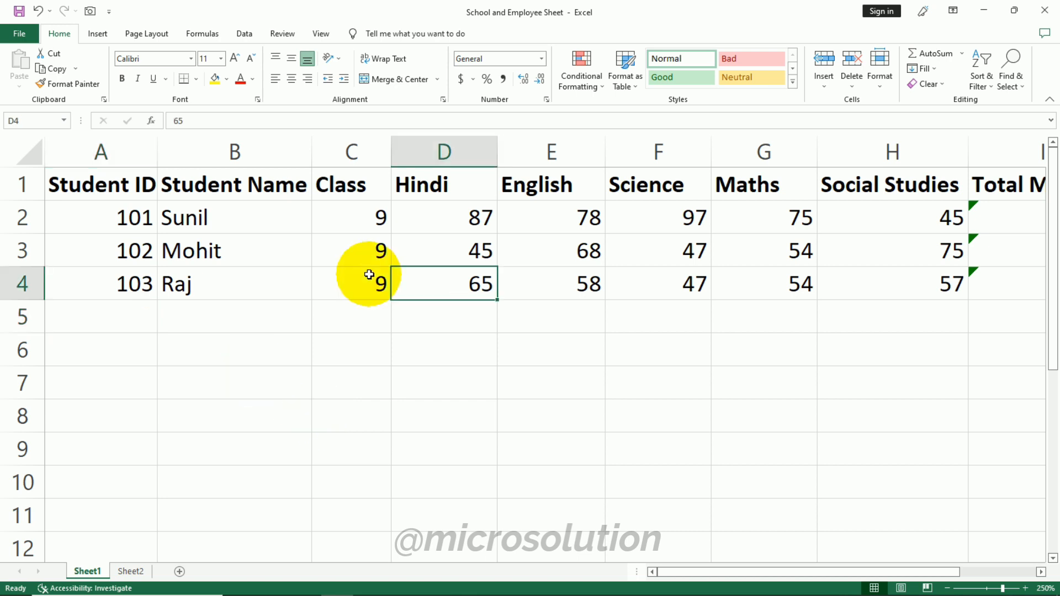
Step: Copy the class value 9 from C4 and paste it into cells C5, C6 and C7
left_click(379, 281)
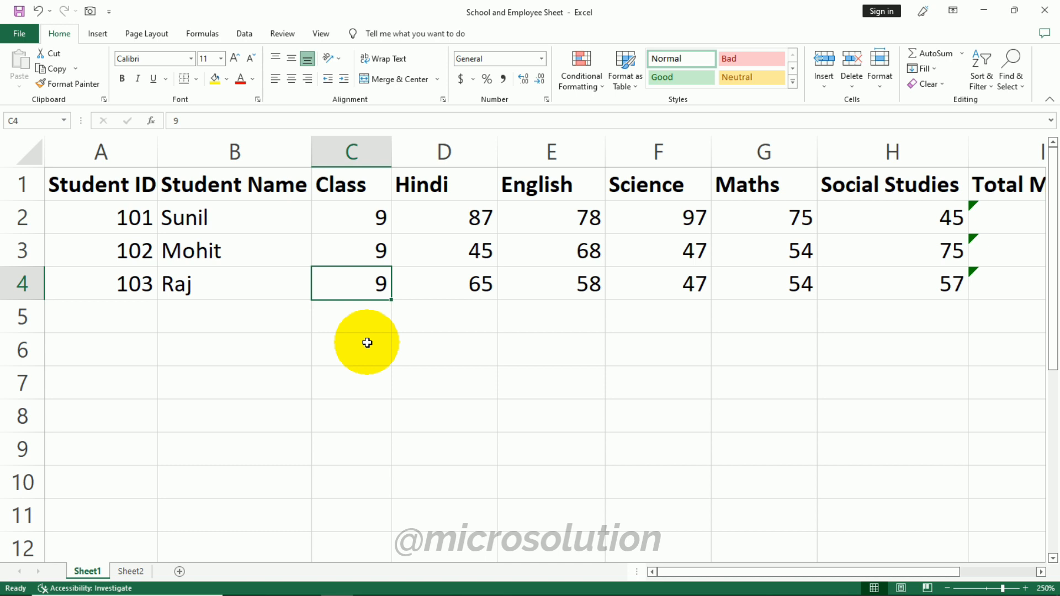
key("ctrl+c")
left_click(53, 70)
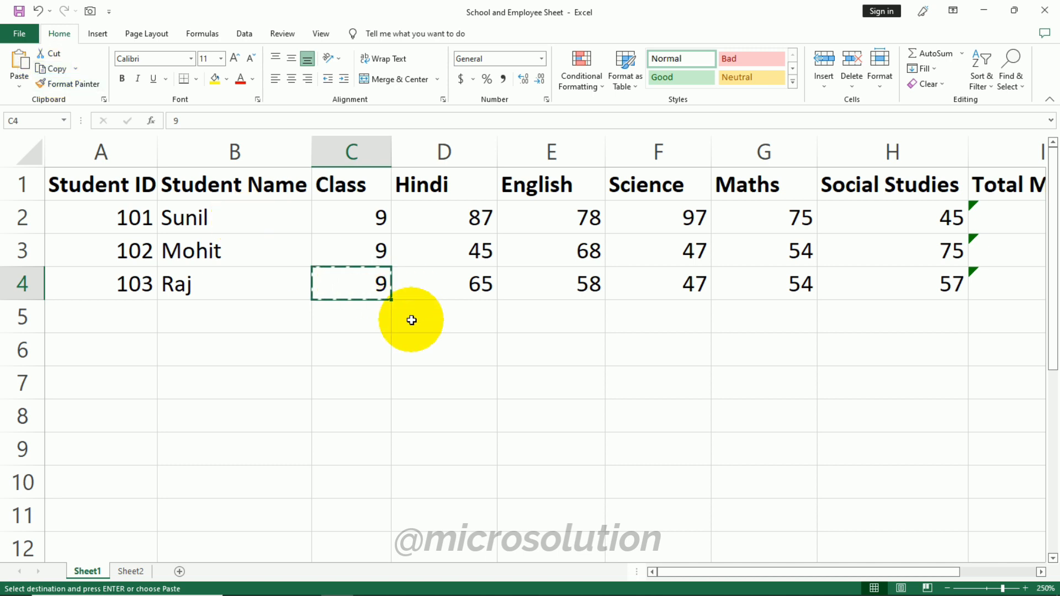
left_click(352, 324)
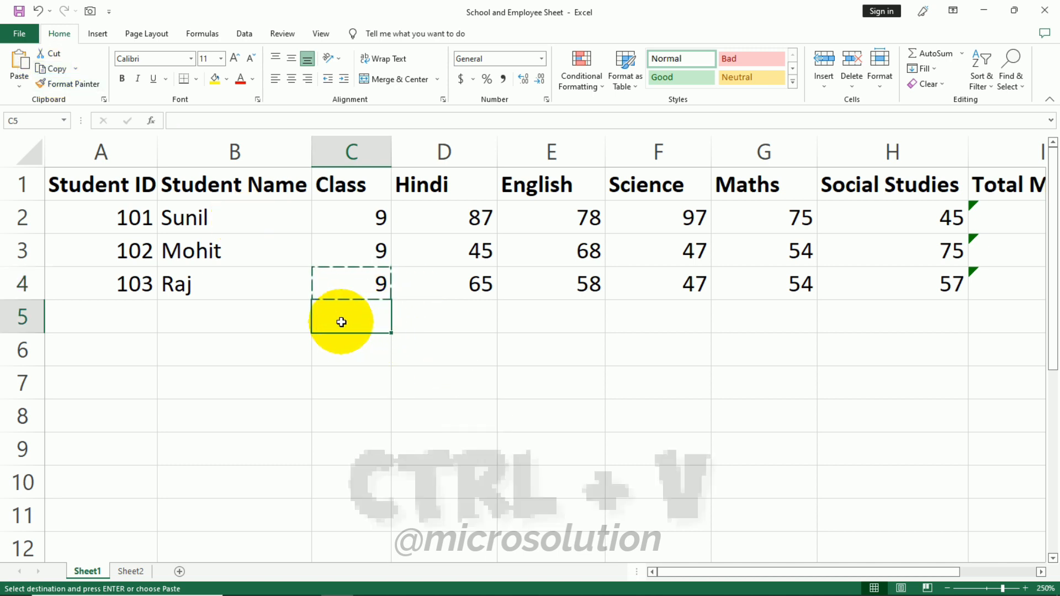
key("ctrl+v")
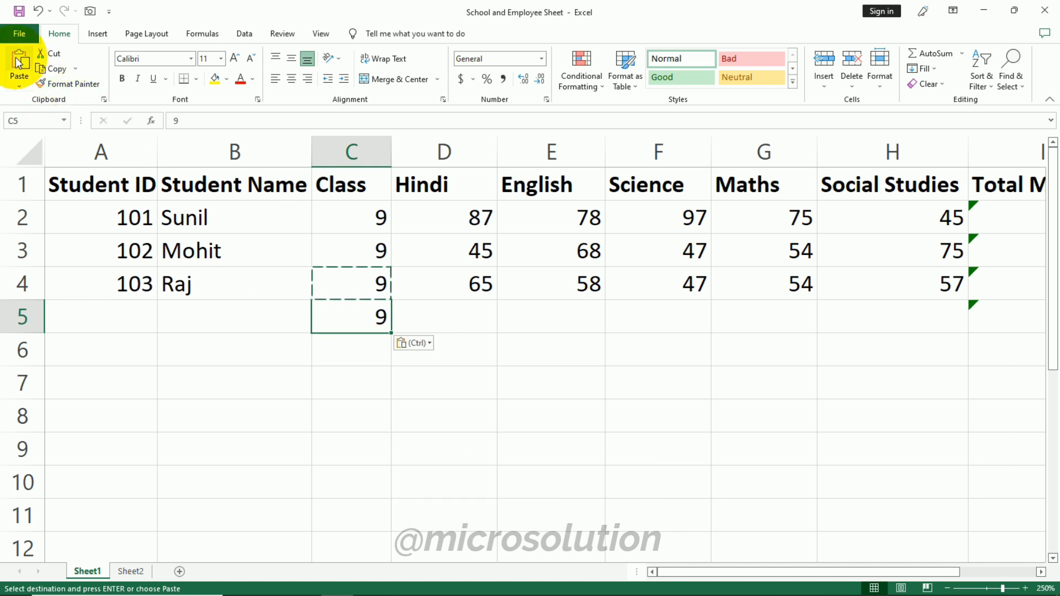
left_click(340, 350)
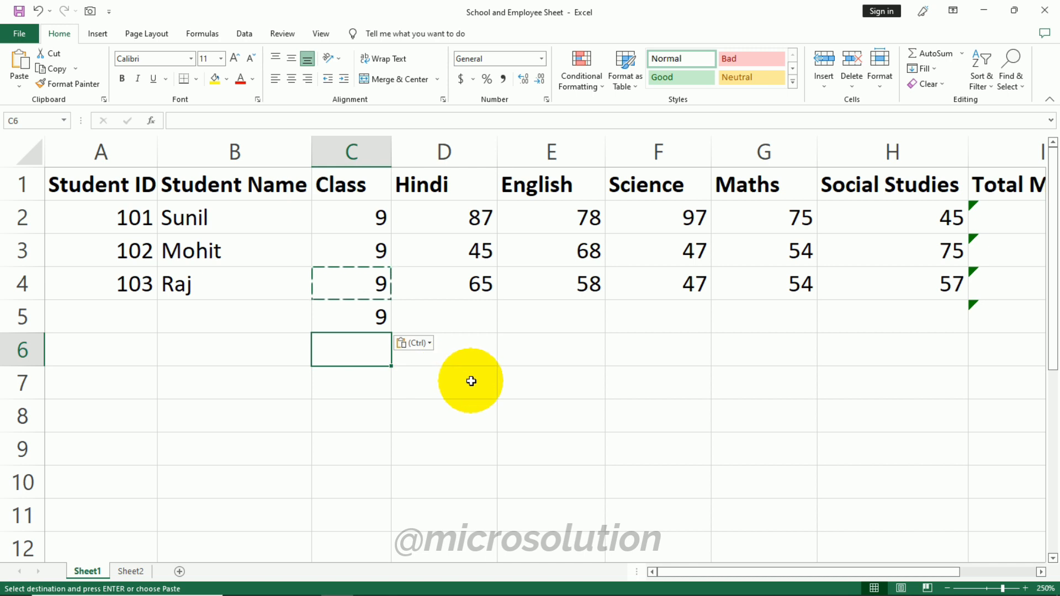
key("ctrl+v")
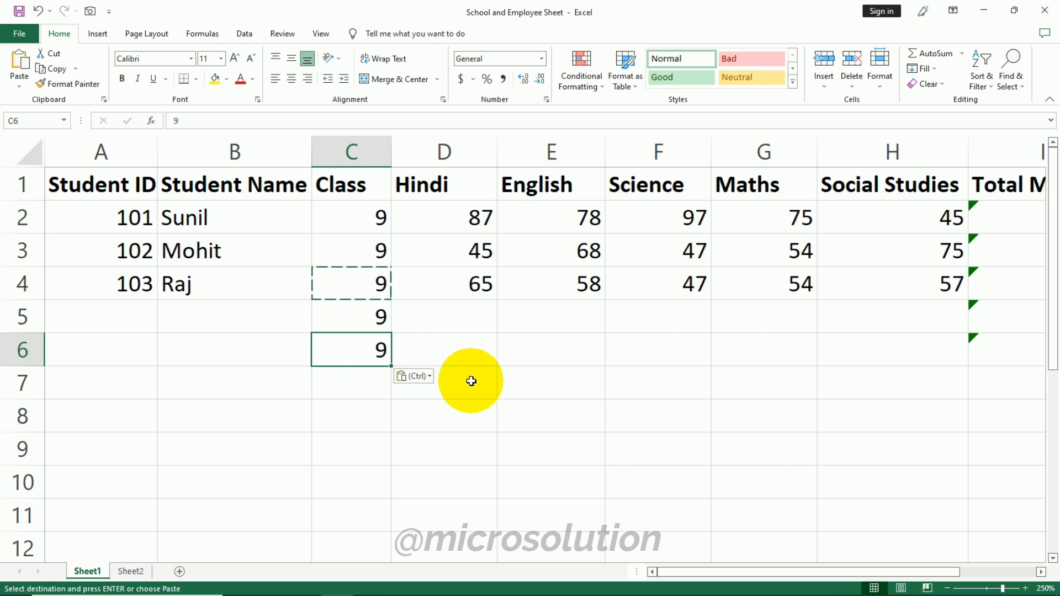
left_click(380, 390)
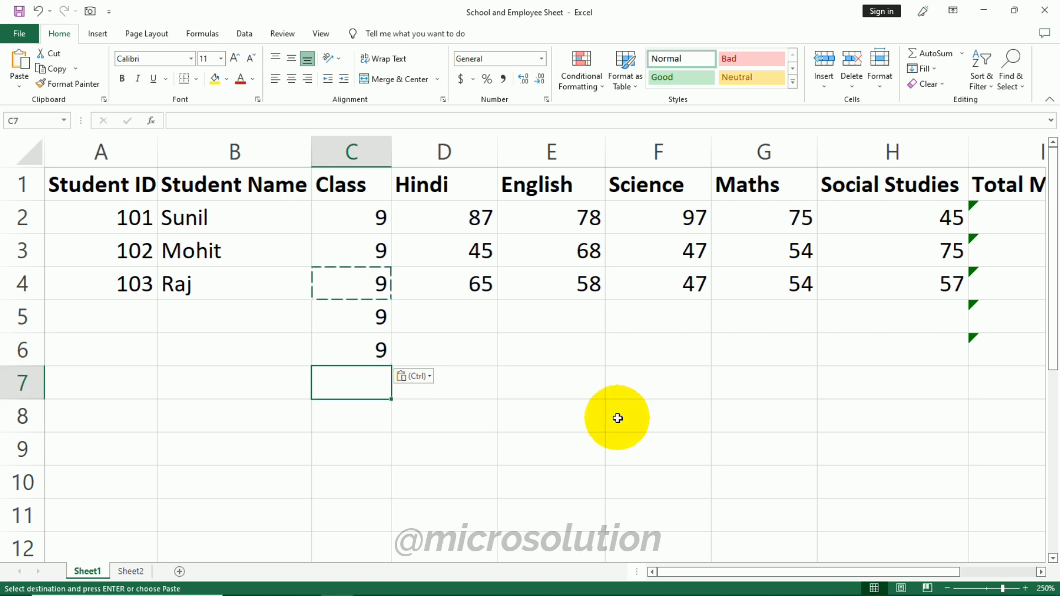
key("ctrl+v")
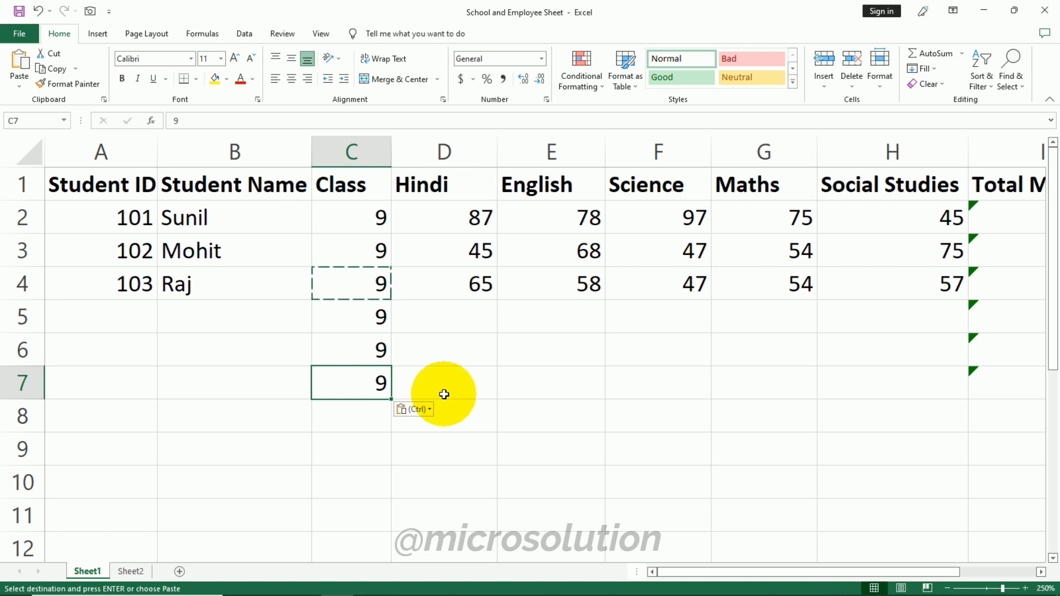
Step: Undo the three class values pasted into C5:C7
key("ctrl+z")
key("ctrl+z")
key("ctrl+z")
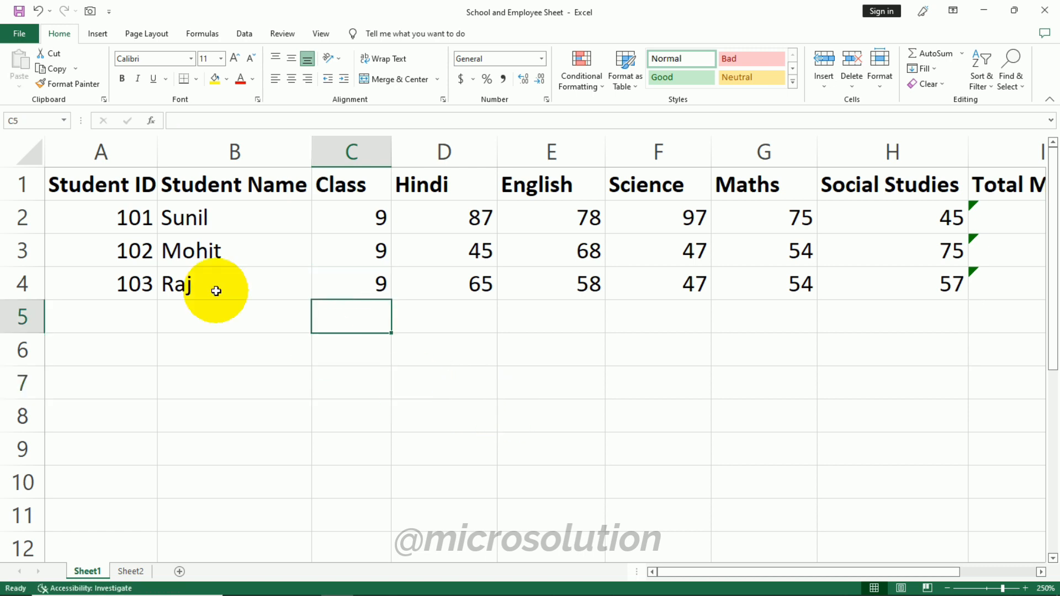
left_click(88, 88)
left_click(268, 362)
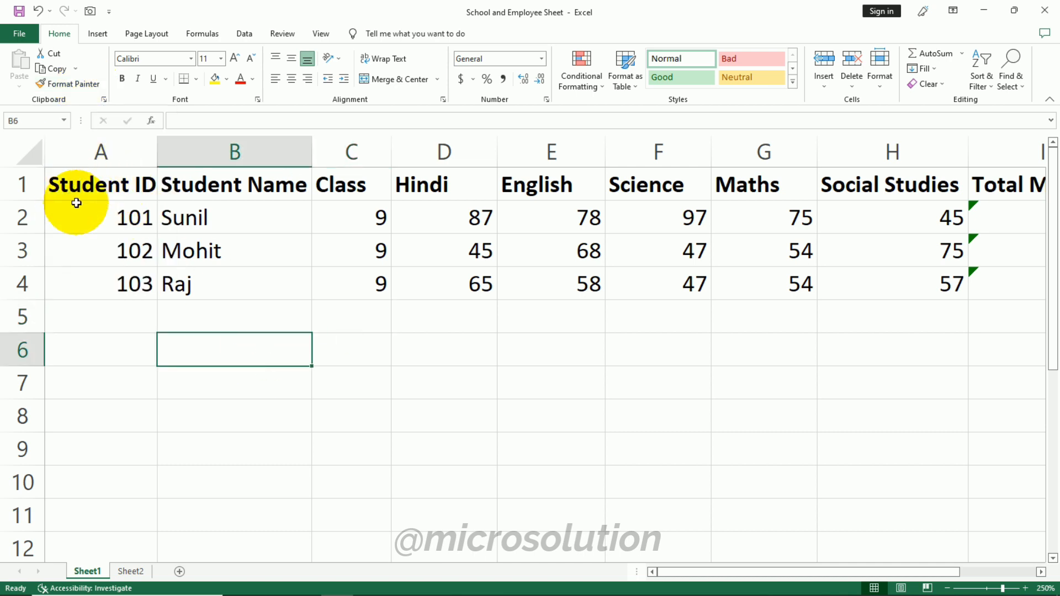
left_click(142, 188)
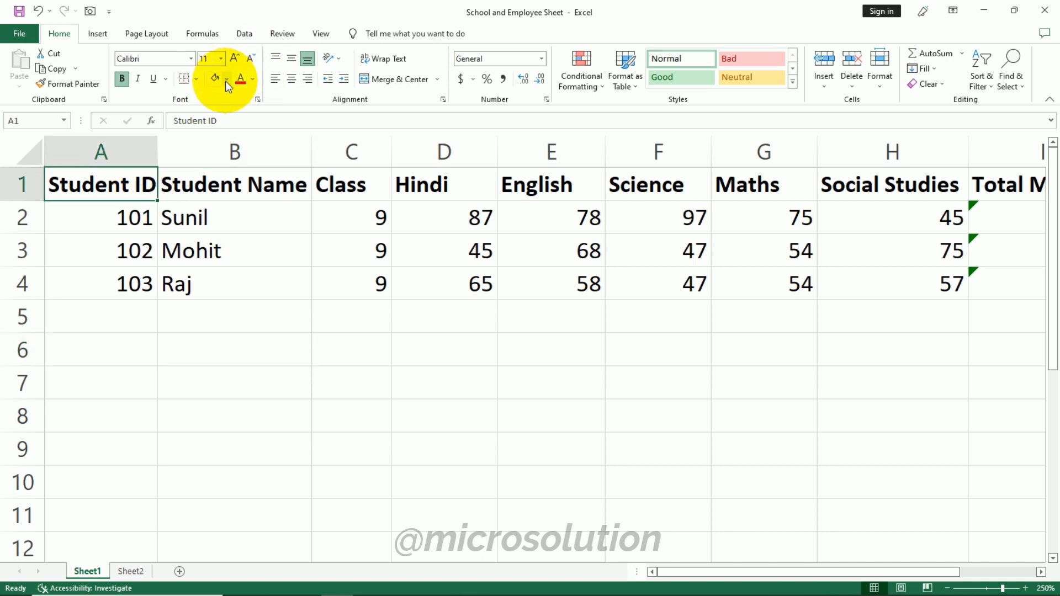
left_click(286, 352)
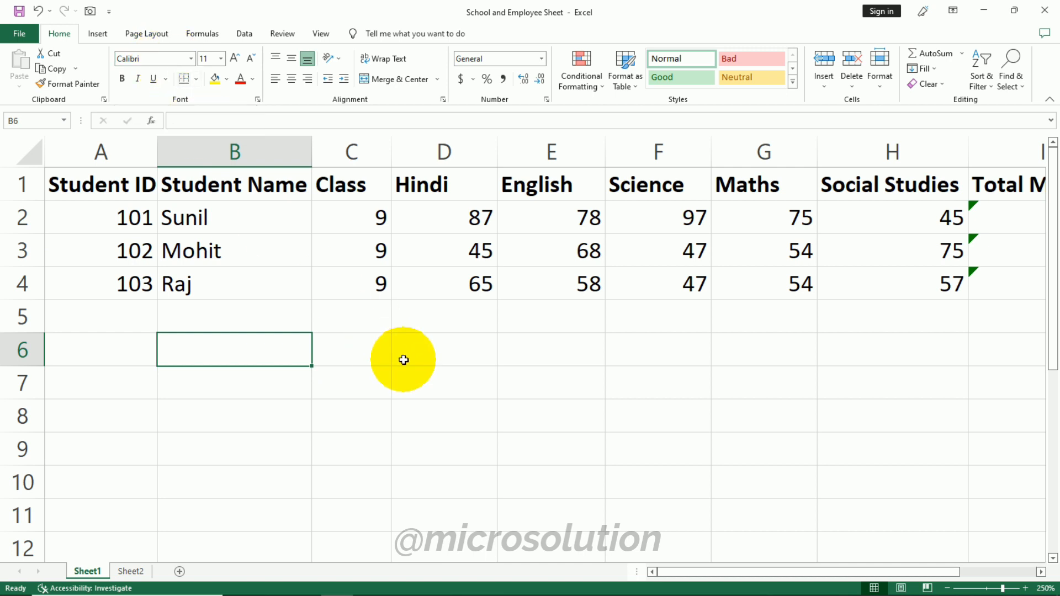
Step: Change the font of the header cells A1:J1 to Bodoni MT Black
left_click(106, 179)
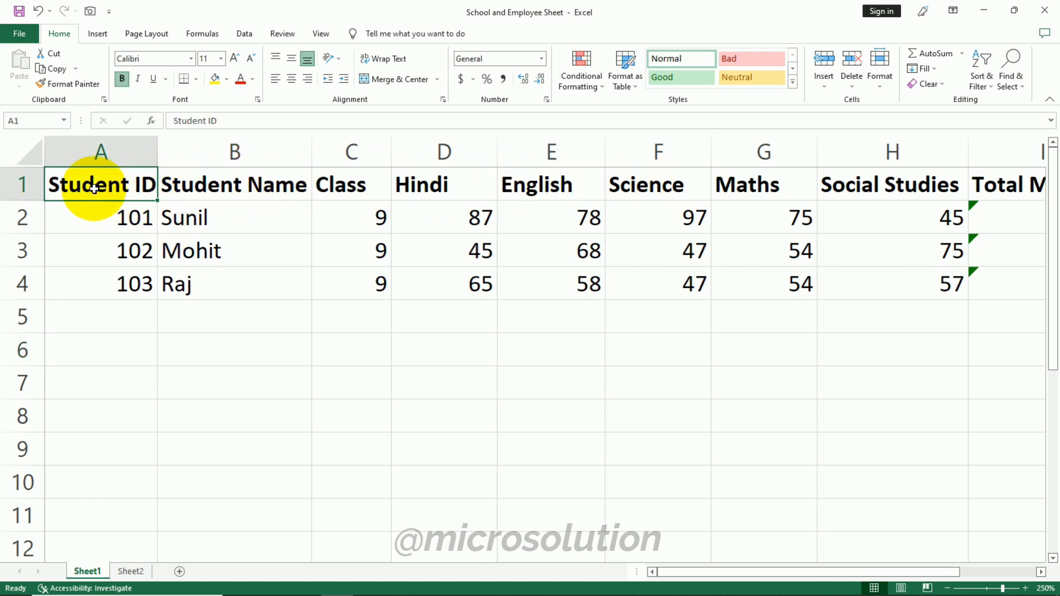
left_click_drag(94, 187, 1022, 194)
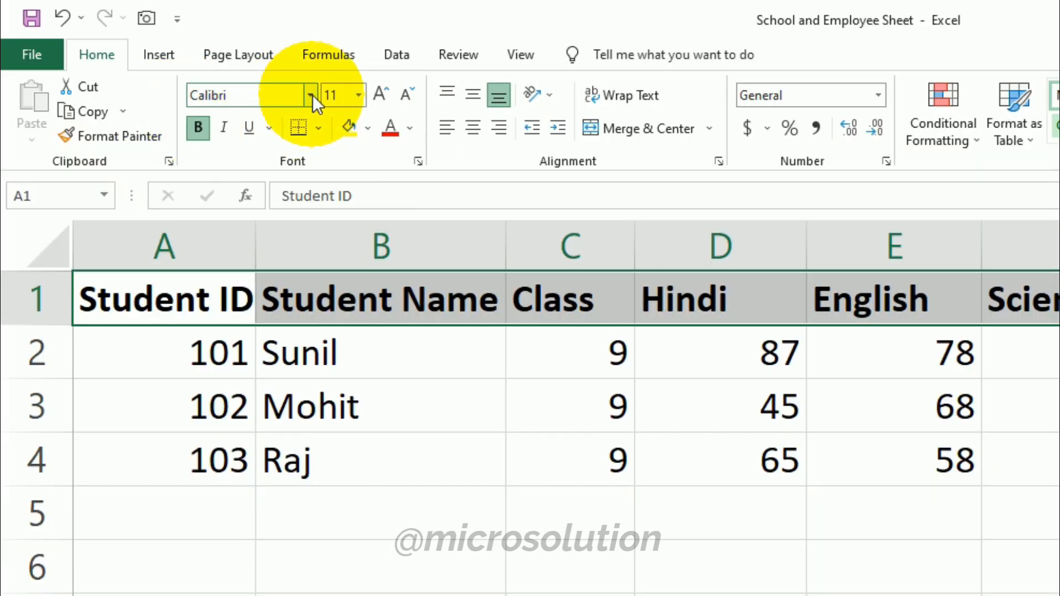
left_click(312, 95)
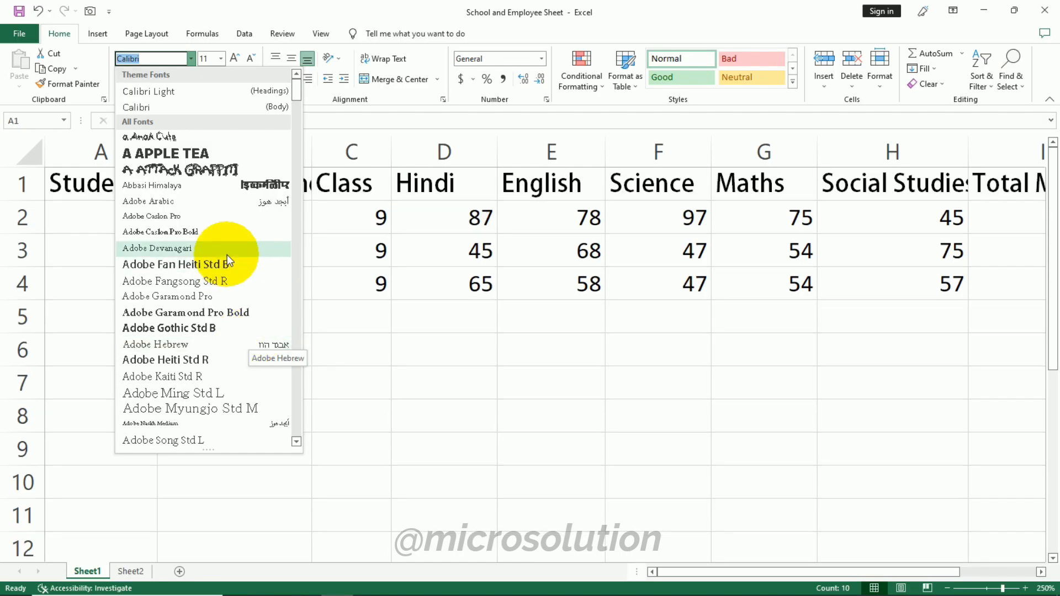
scroll(234, 317, "down", 1)
scroll(234, 317, "down", 1)
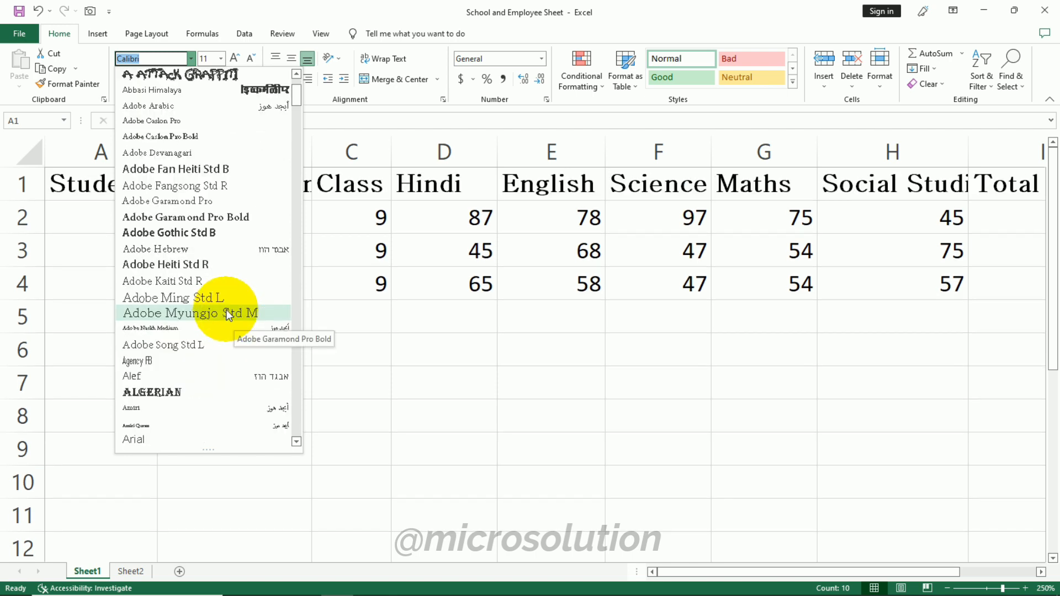
scroll(224, 312, "down", 10)
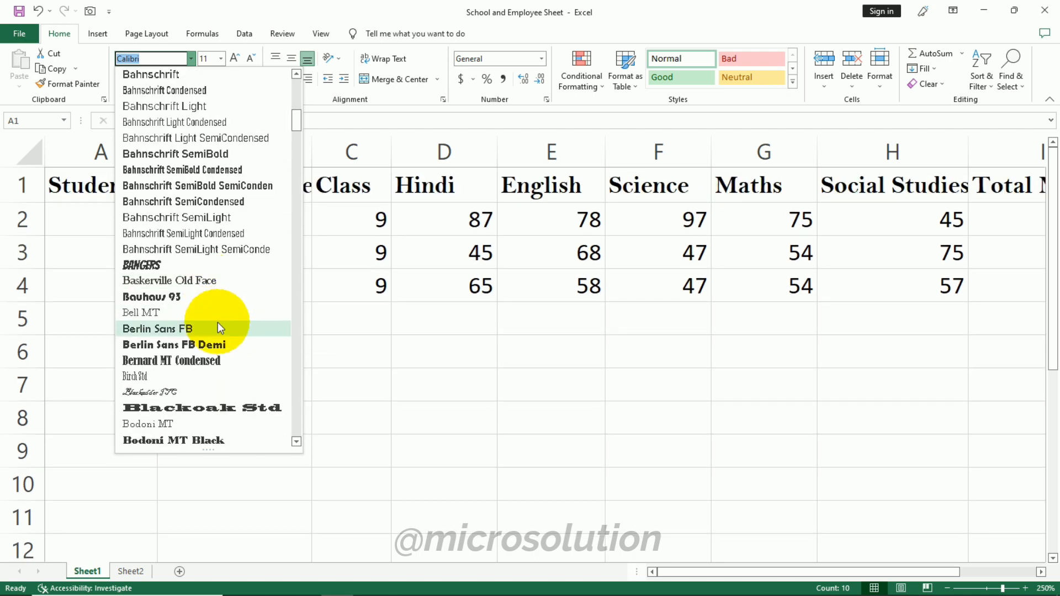
scroll(219, 356, "down", 1)
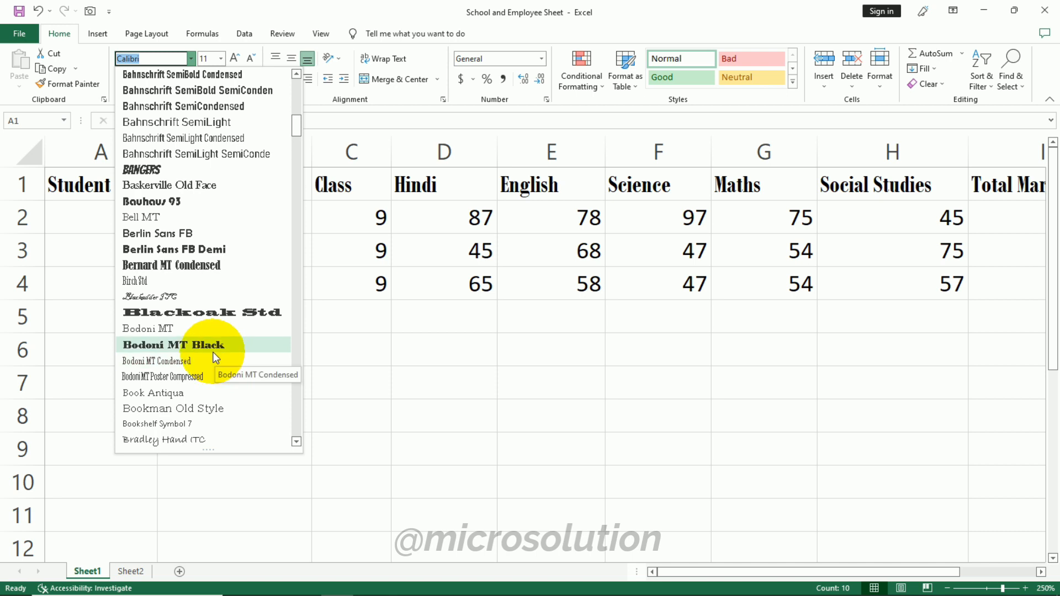
left_click(204, 343)
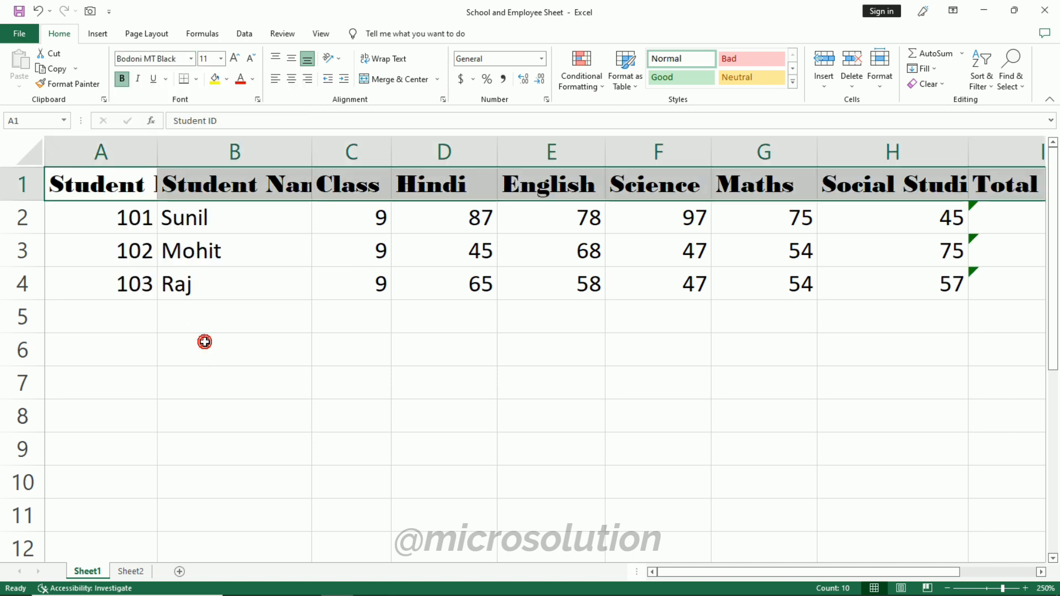
Step: Redo the undone font change on the header row
left_click(463, 396)
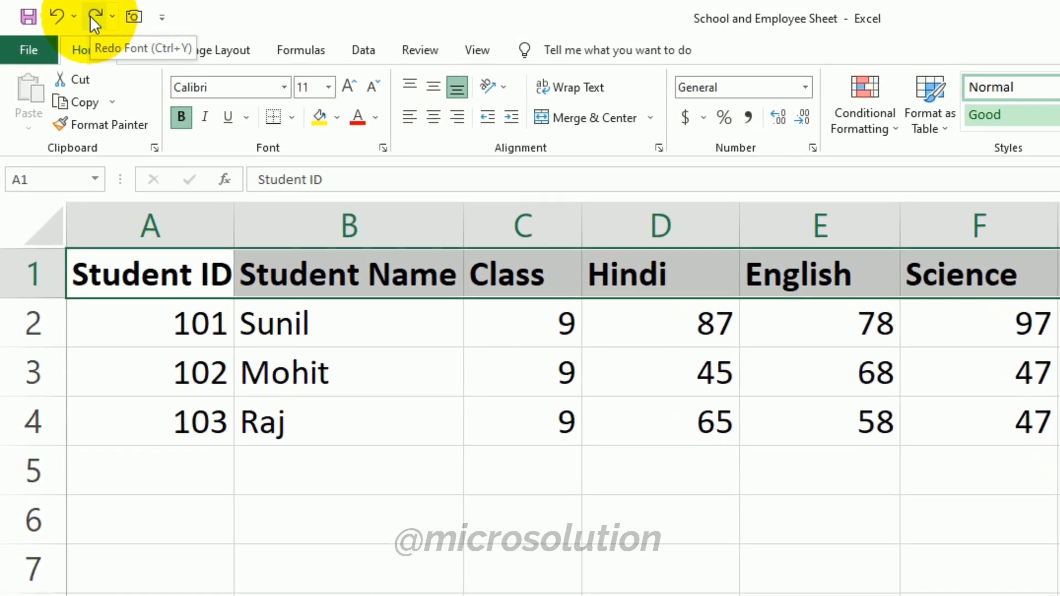
left_click(87, 16)
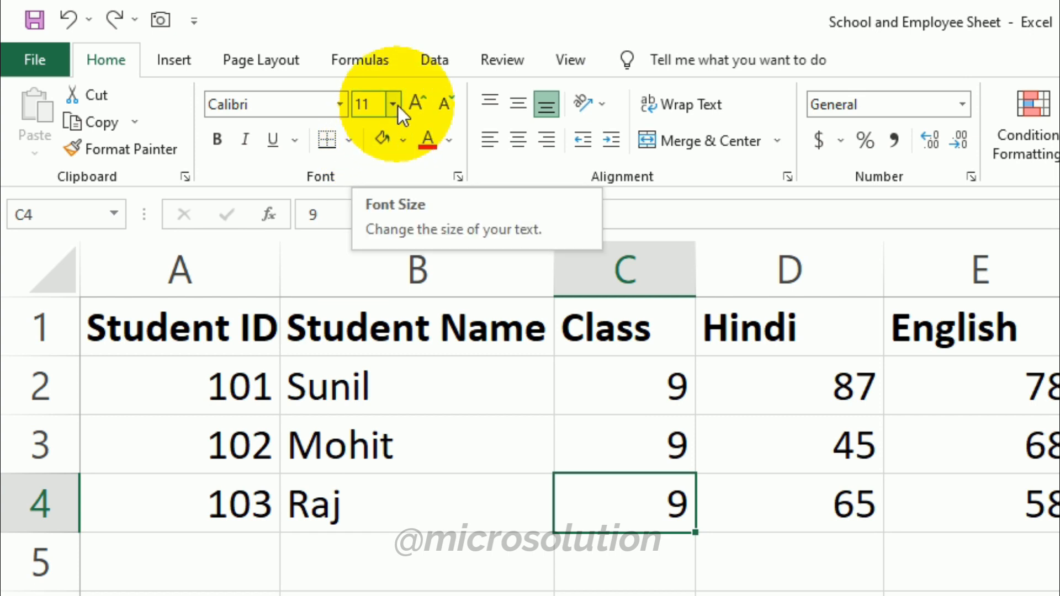
left_click(447, 388)
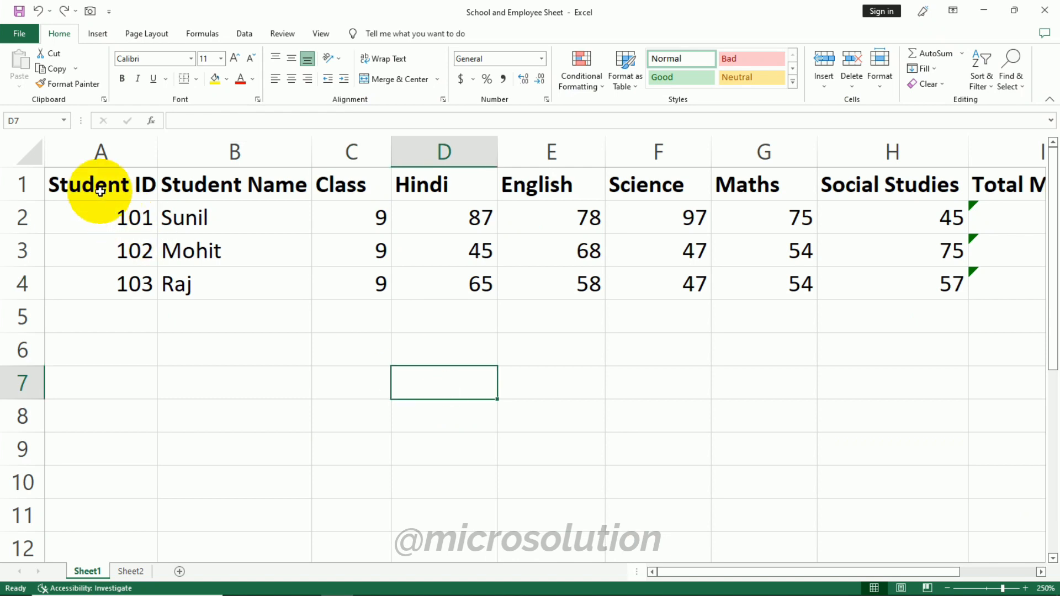
Step: Set the font size of the header cells A1:J1 to 8
left_click_drag(101, 191, 883, 190)
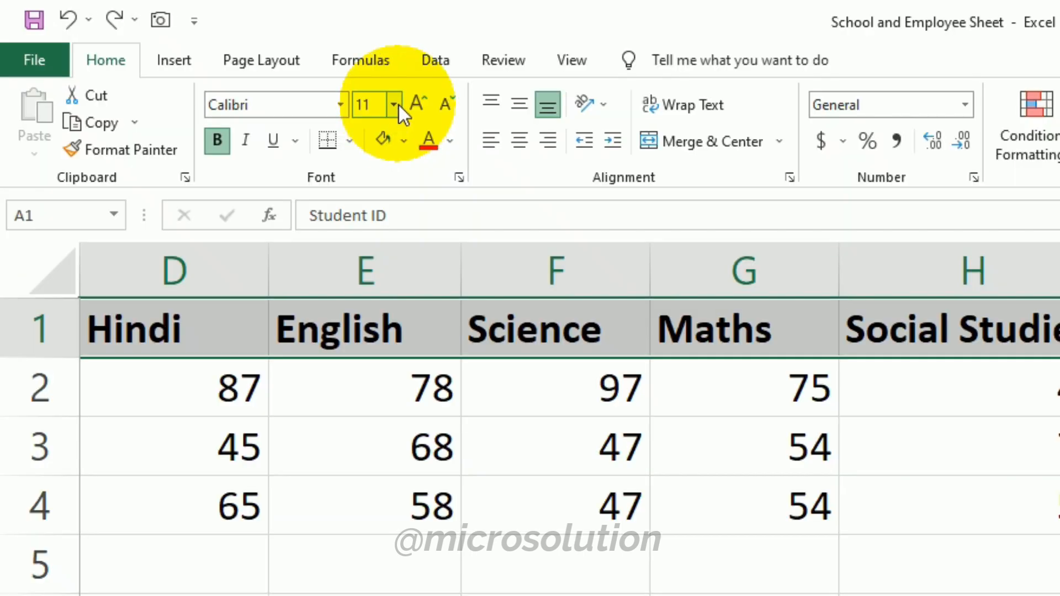
left_click(222, 60)
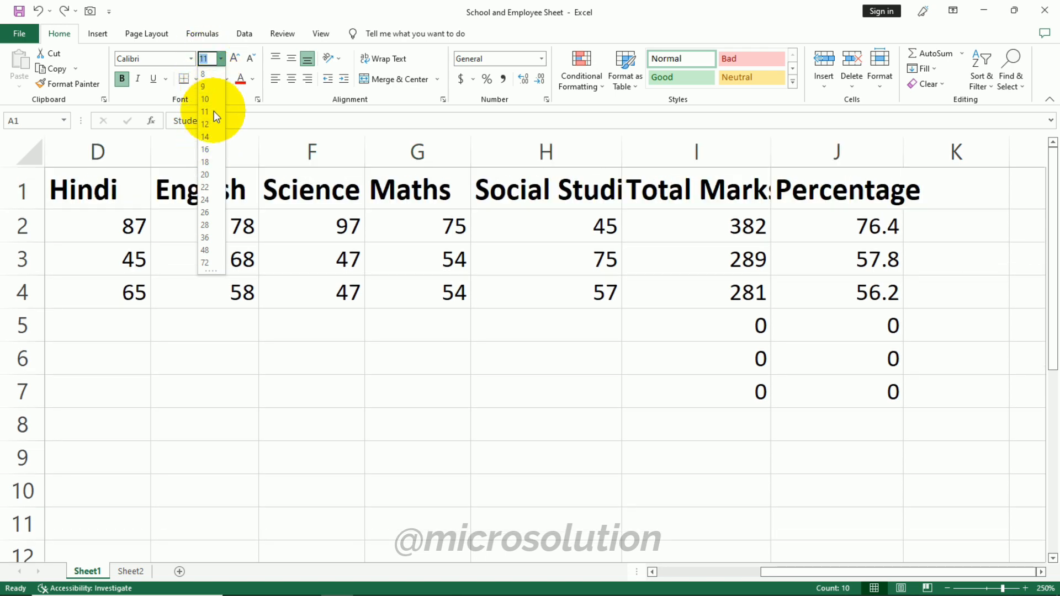
left_click(208, 74)
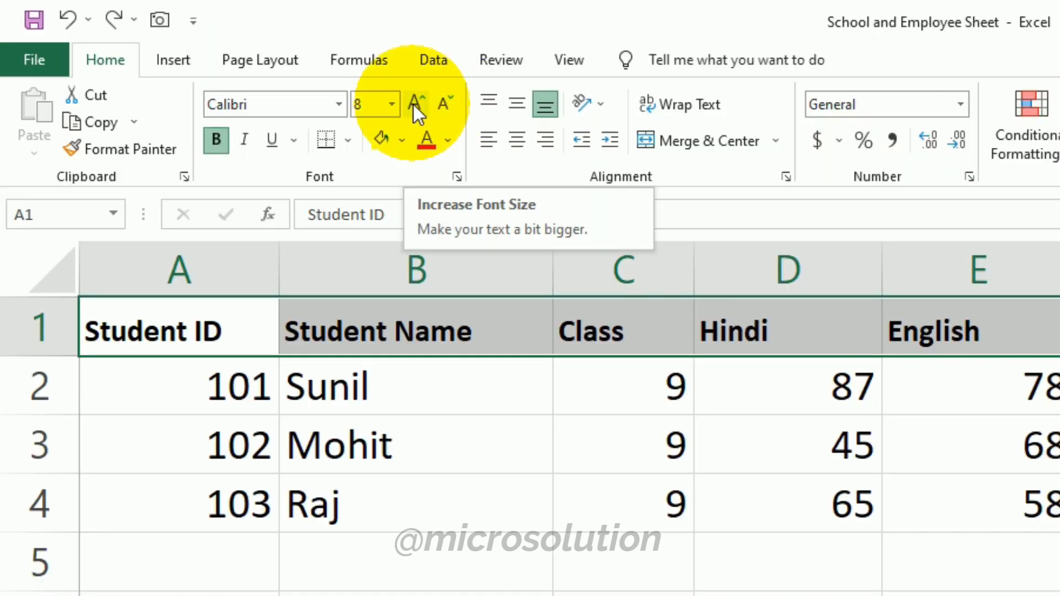
Step: Increase the header row's font size one increment at a time up to 12
left_click(413, 105)
left_click(413, 104)
left_click(413, 104)
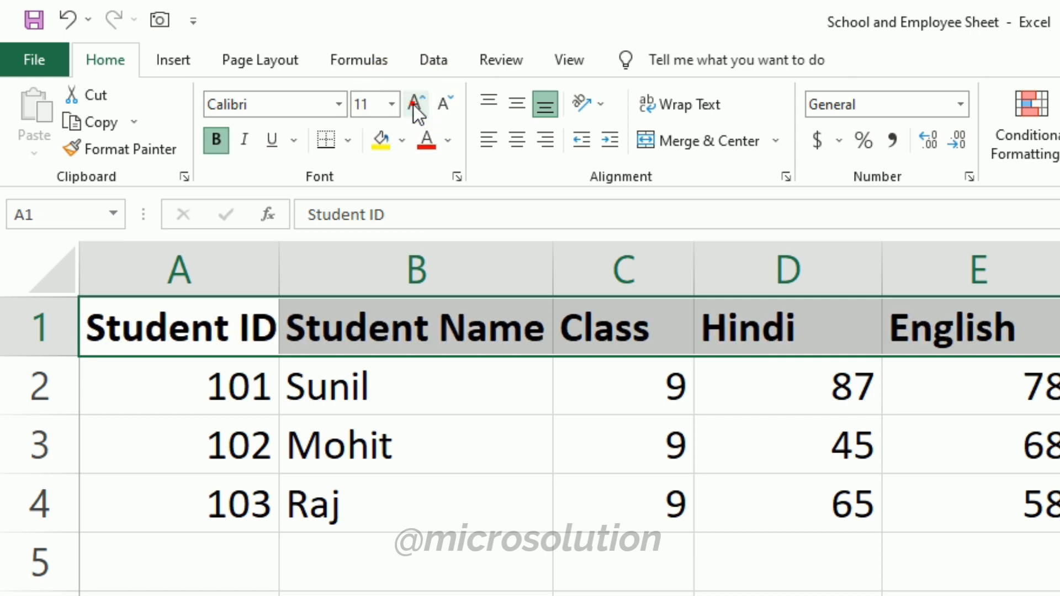
left_click(412, 105)
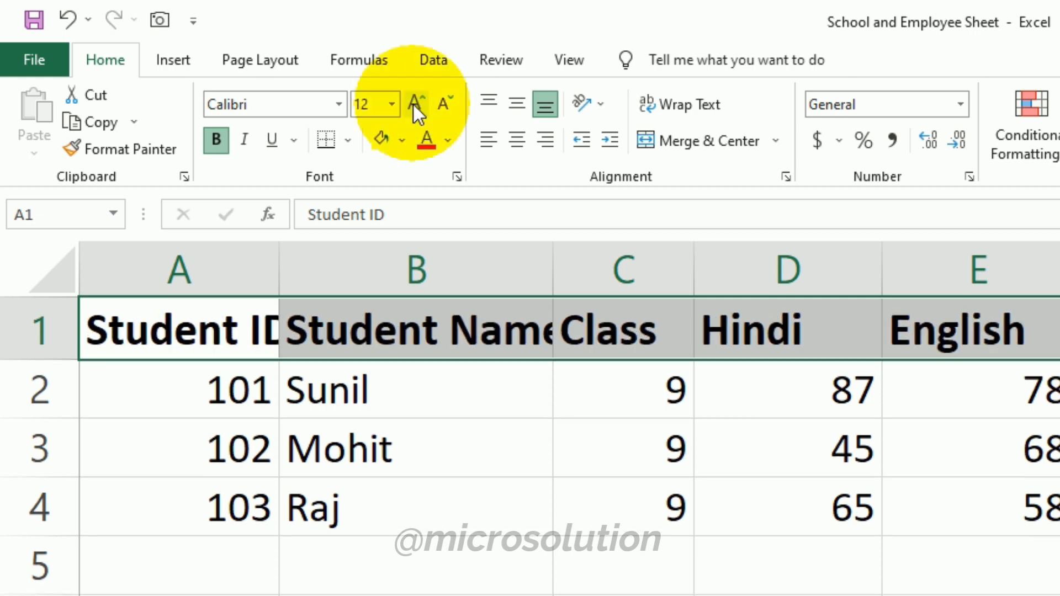
Step: Decrease the header row's font size step by step to 8, and raise it one increment to 9
left_click(448, 101)
left_click(448, 101)
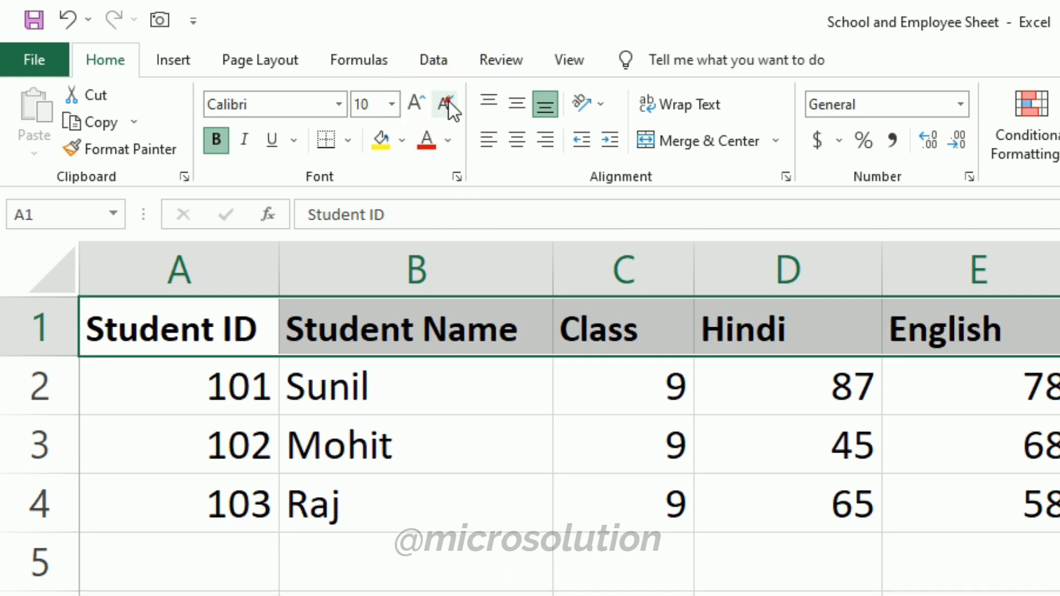
left_click(448, 101)
left_click(448, 101)
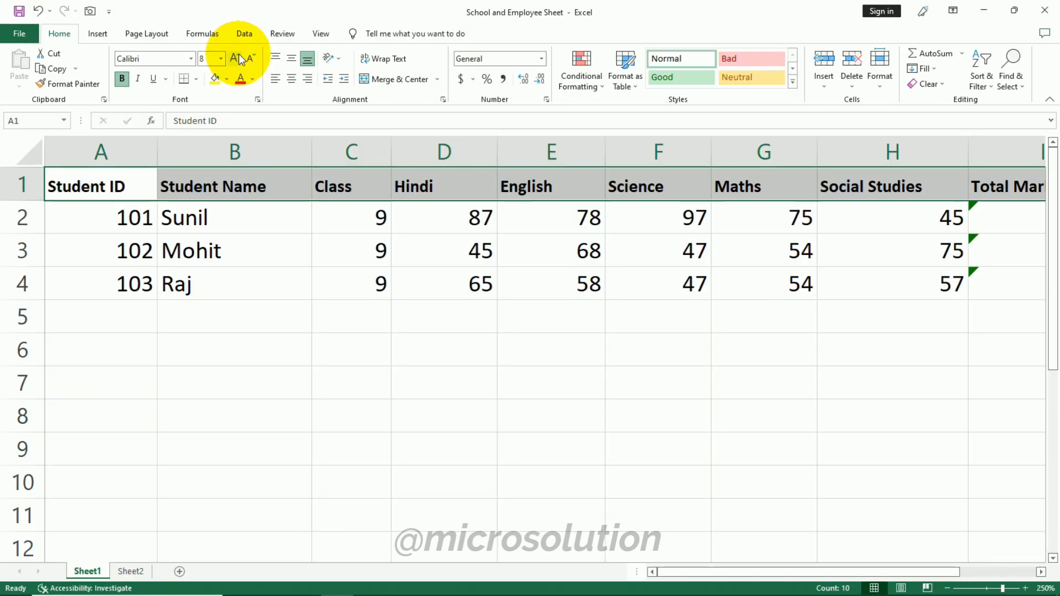
left_click(239, 56)
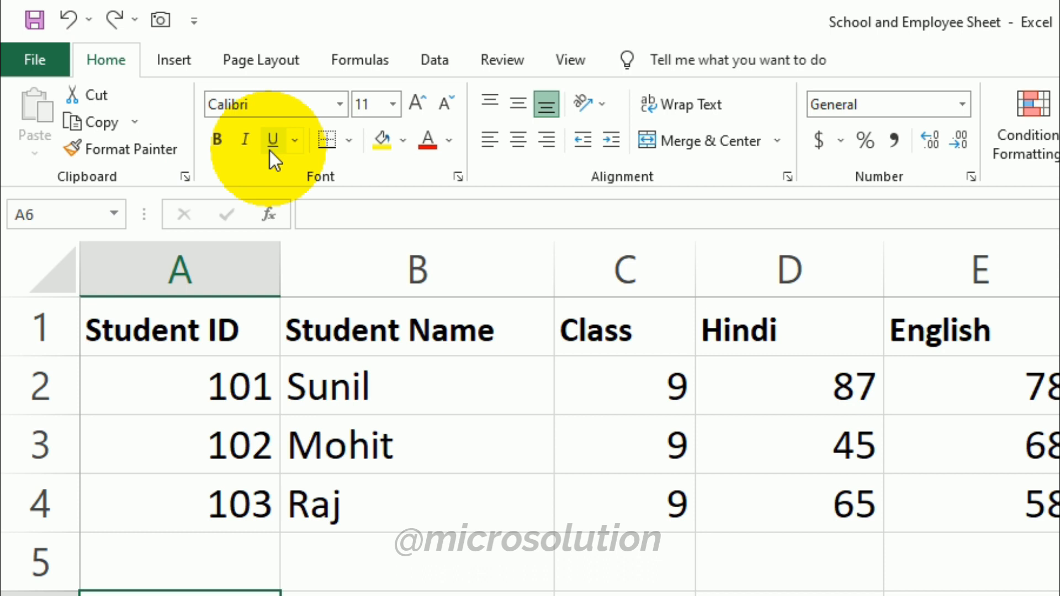
Step: Italicize the header cells A1:J1, and remove the italic formatting again
left_click_drag(152, 331, 648, 341)
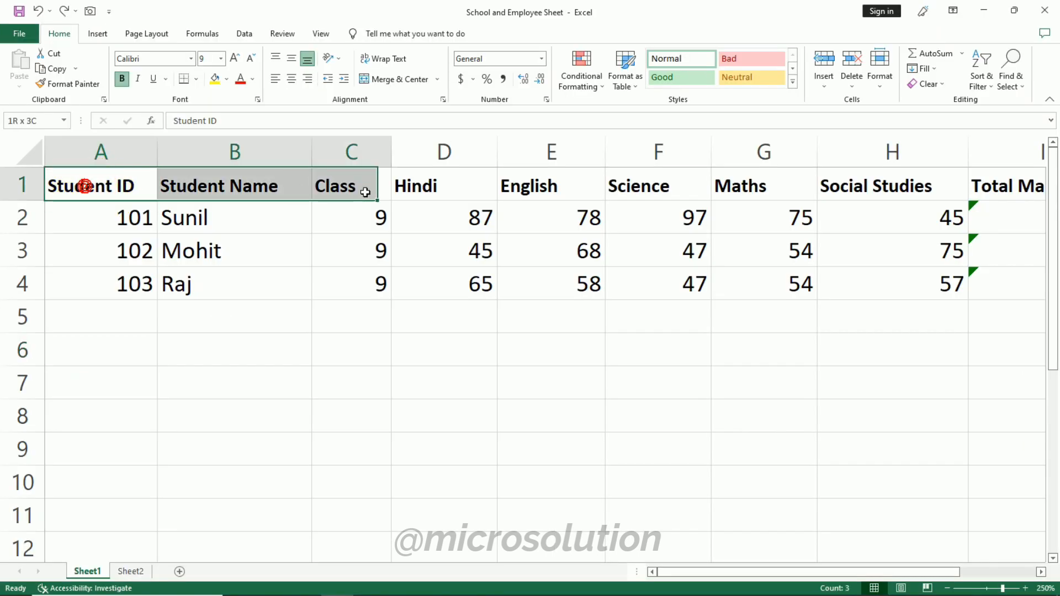
left_click_drag(364, 192, 863, 182)
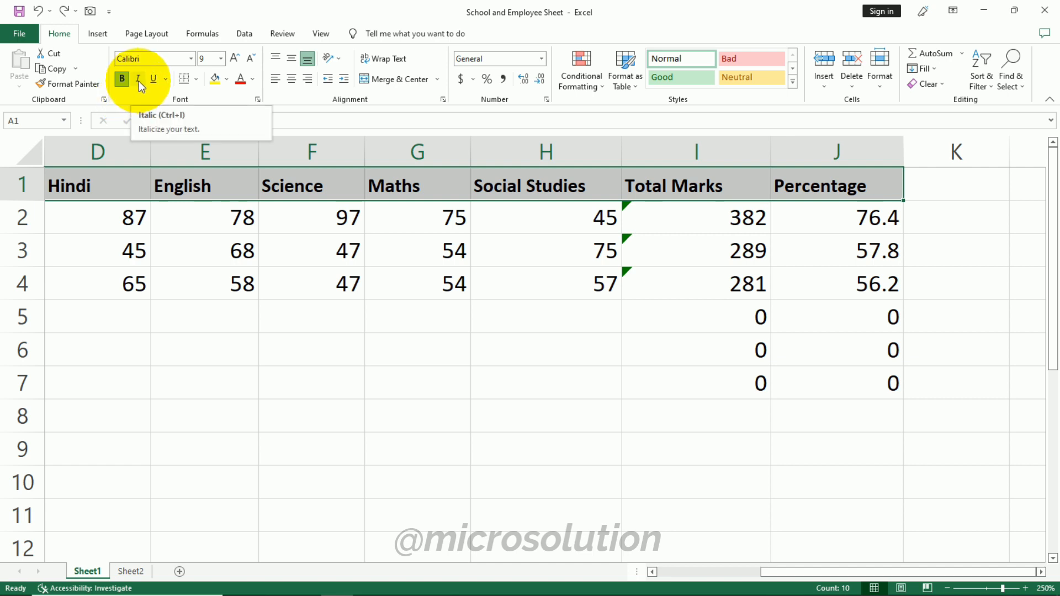
left_click(138, 80)
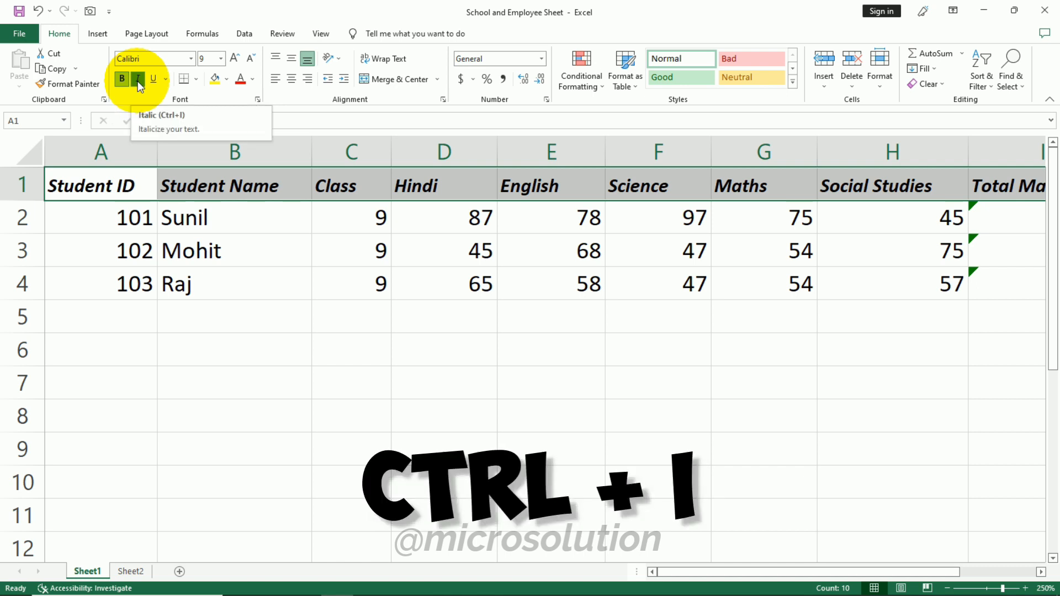
left_click(137, 81)
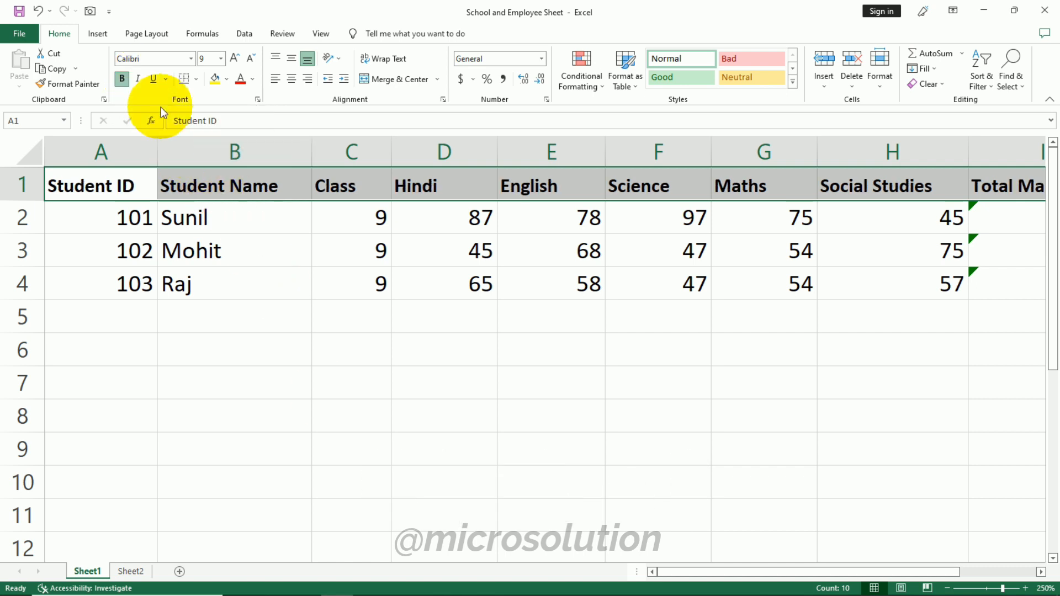
Step: Apply a single underline to the header cells A1:J1, and undo it
left_click(155, 80)
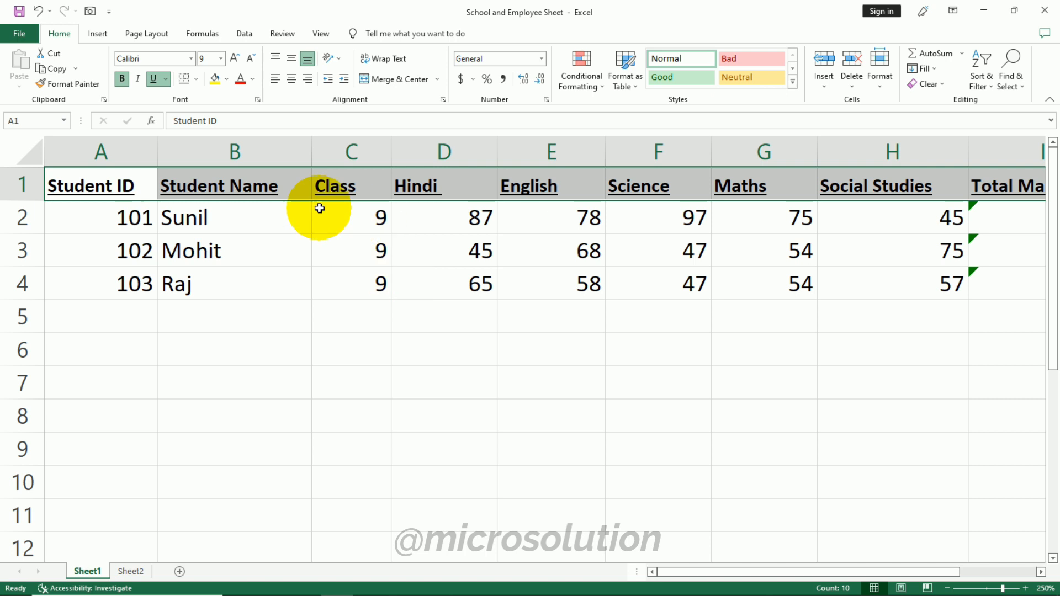
left_click(258, 286)
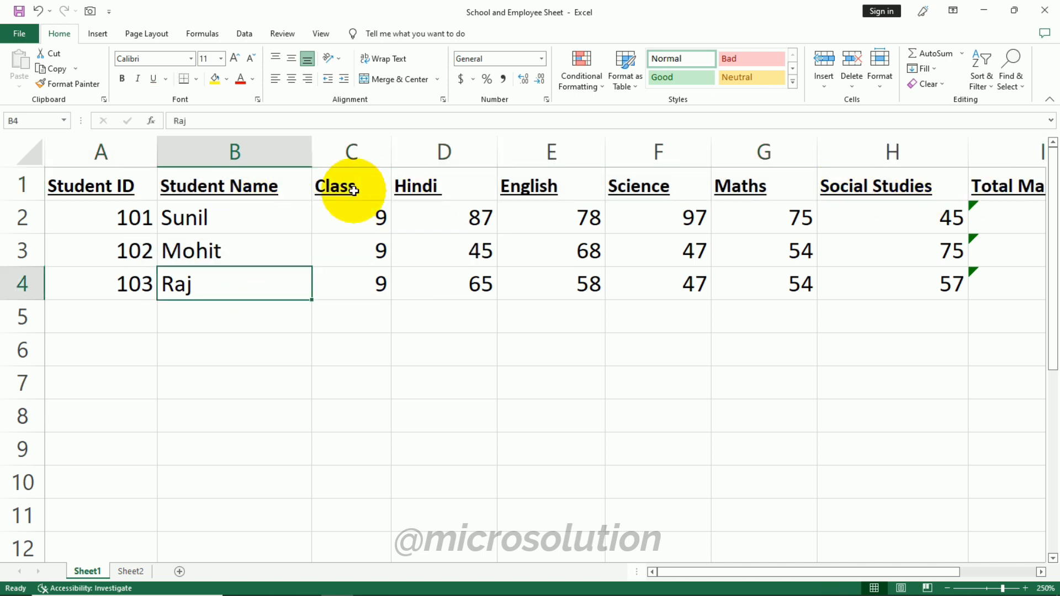
key("ctrl+z")
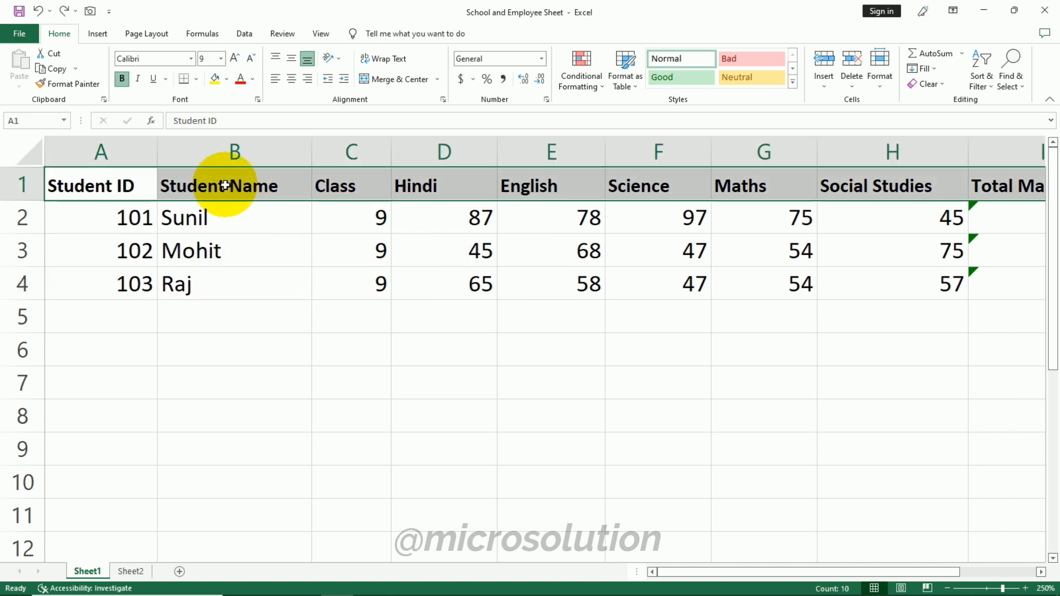
Step: Apply Double Underline to the header cells A1:J1, undo it, and deselect the row
left_click(165, 80)
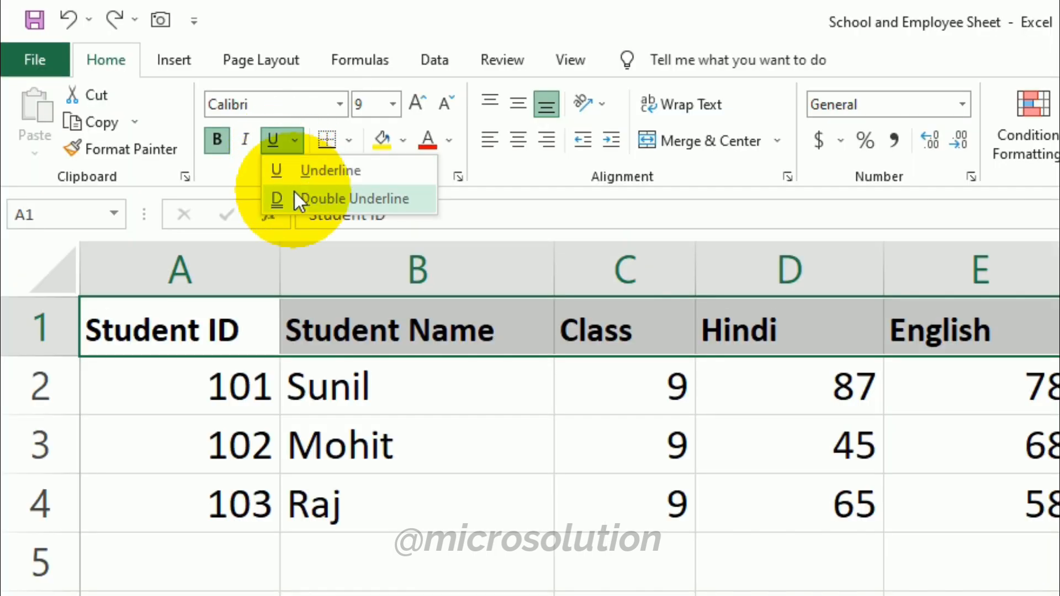
left_click(408, 202)
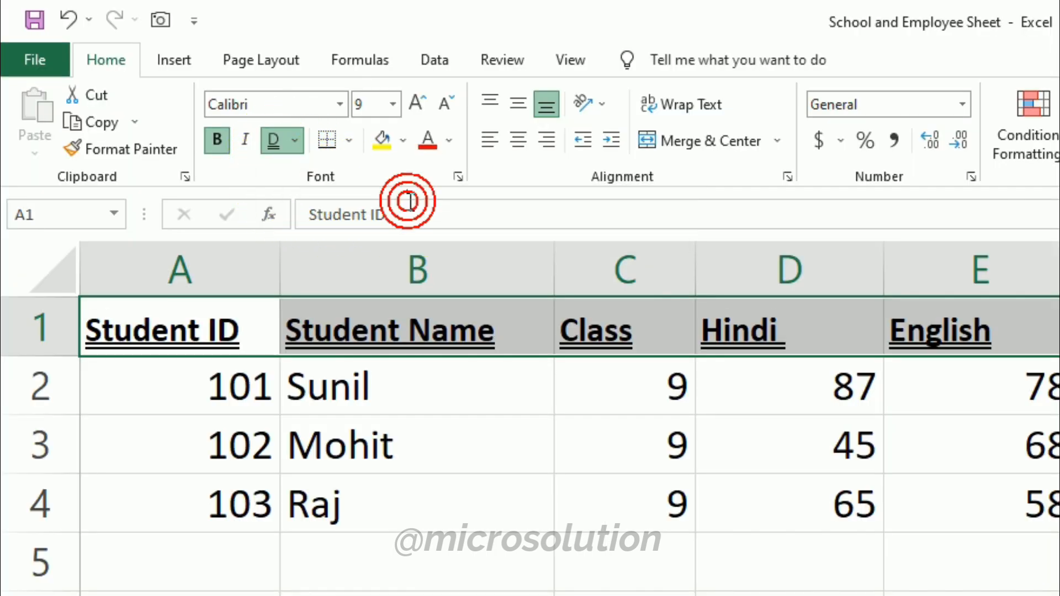
left_click(325, 310)
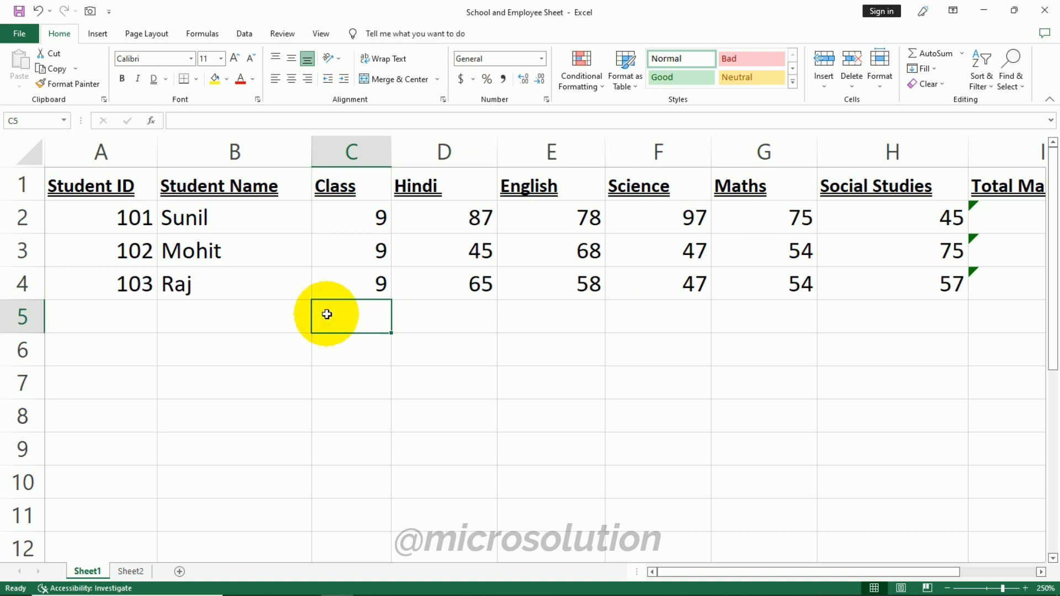
key("ctrl+z")
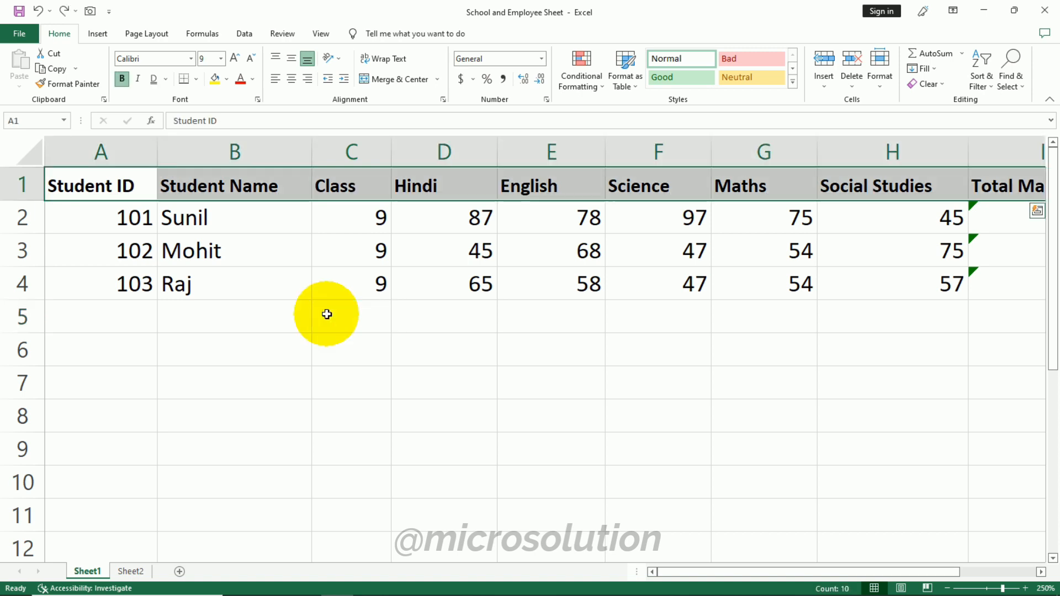
left_click(346, 400)
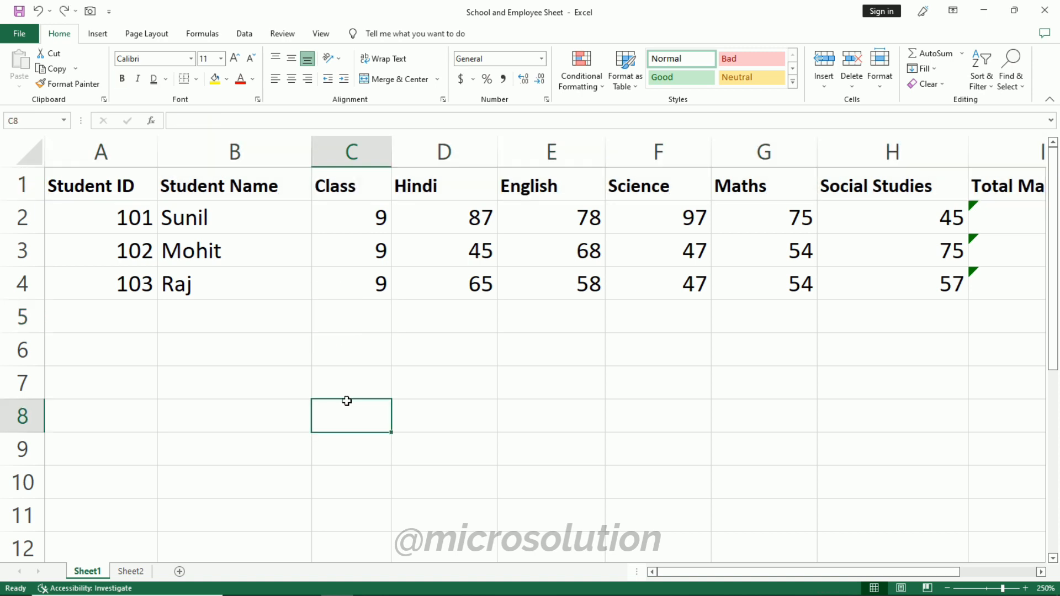
left_click(197, 80)
left_click(197, 85)
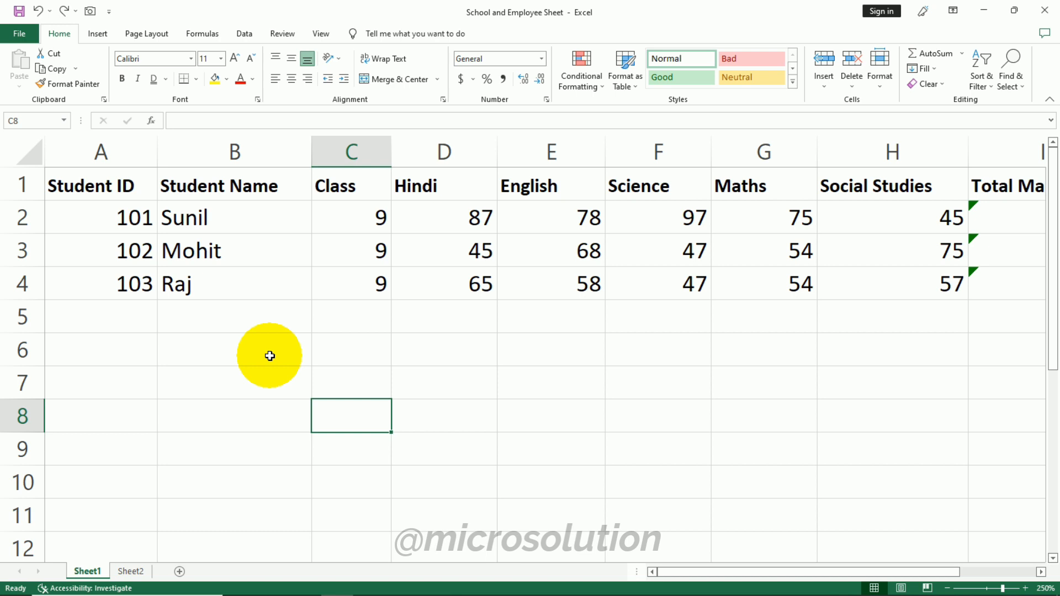
Step: Apply All Borders to the marks table range A1:J7 and deselect it
left_click_drag(80, 185, 877, 371)
left_click_drag(835, 574, 698, 572)
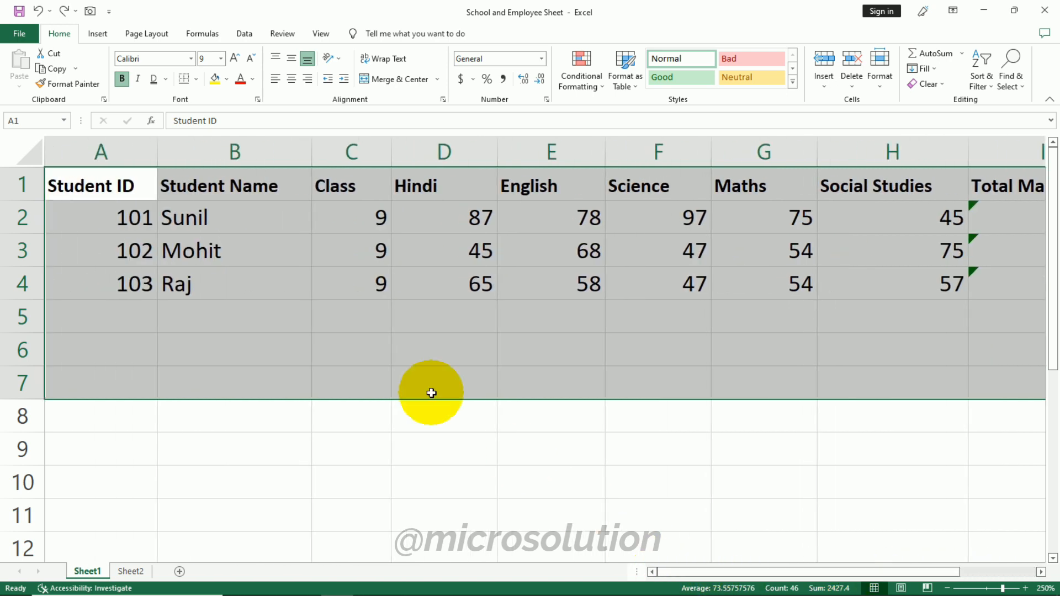
left_click(196, 79)
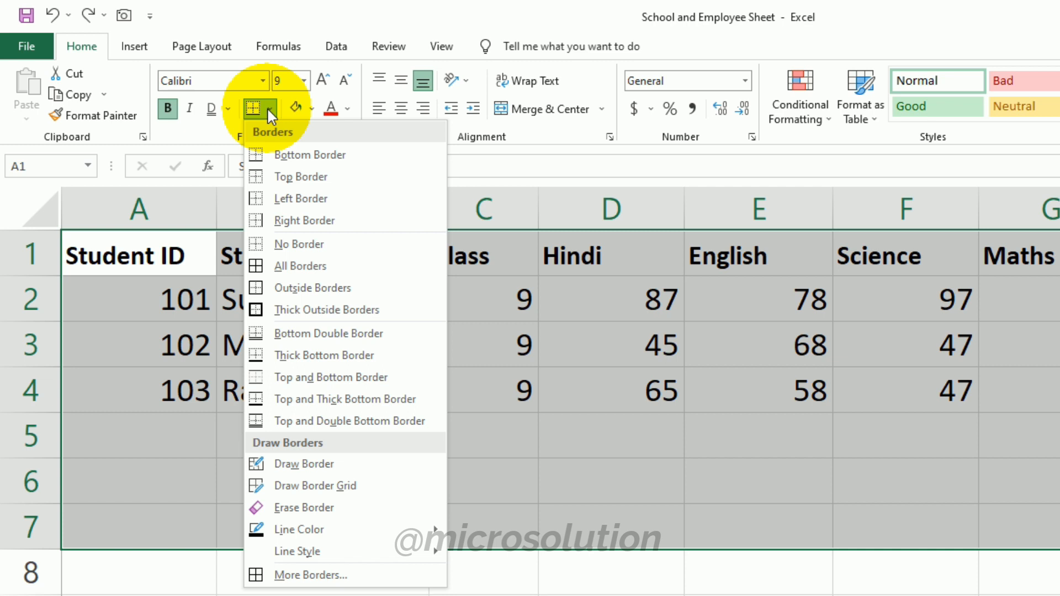
left_click(306, 266)
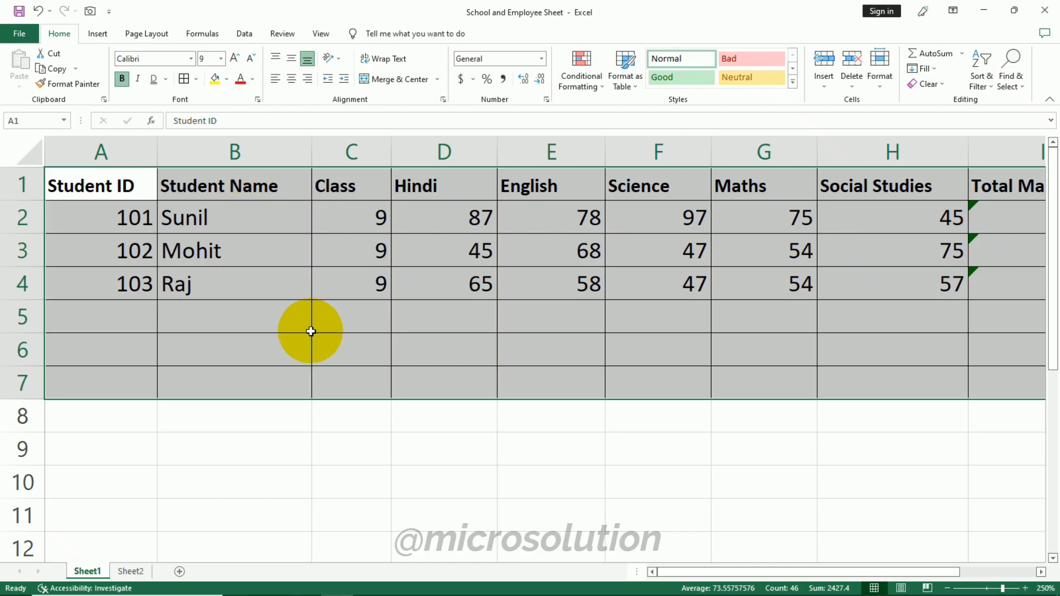
left_click(424, 449)
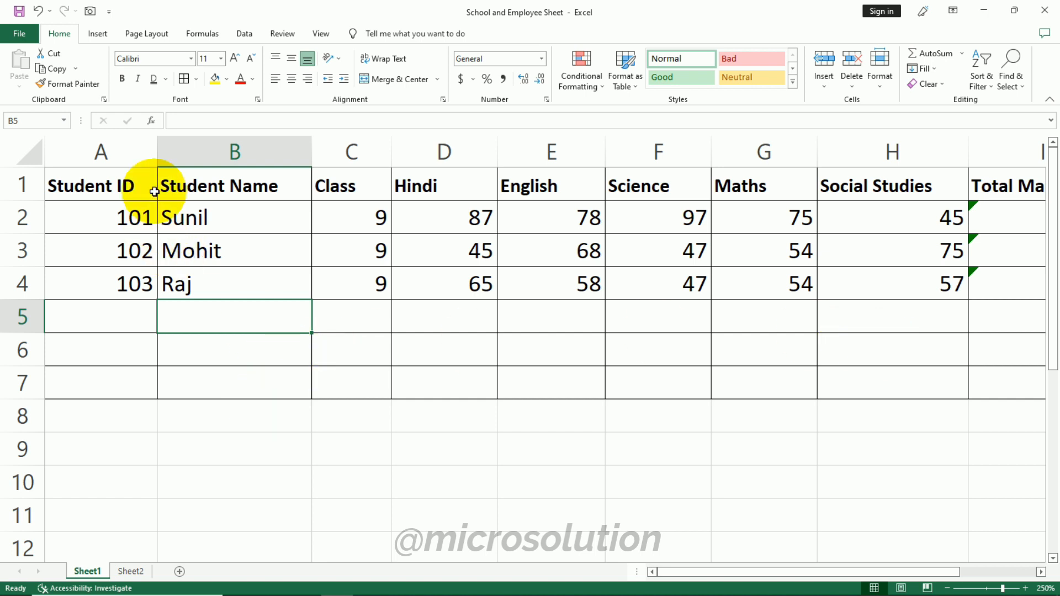
left_click(197, 78)
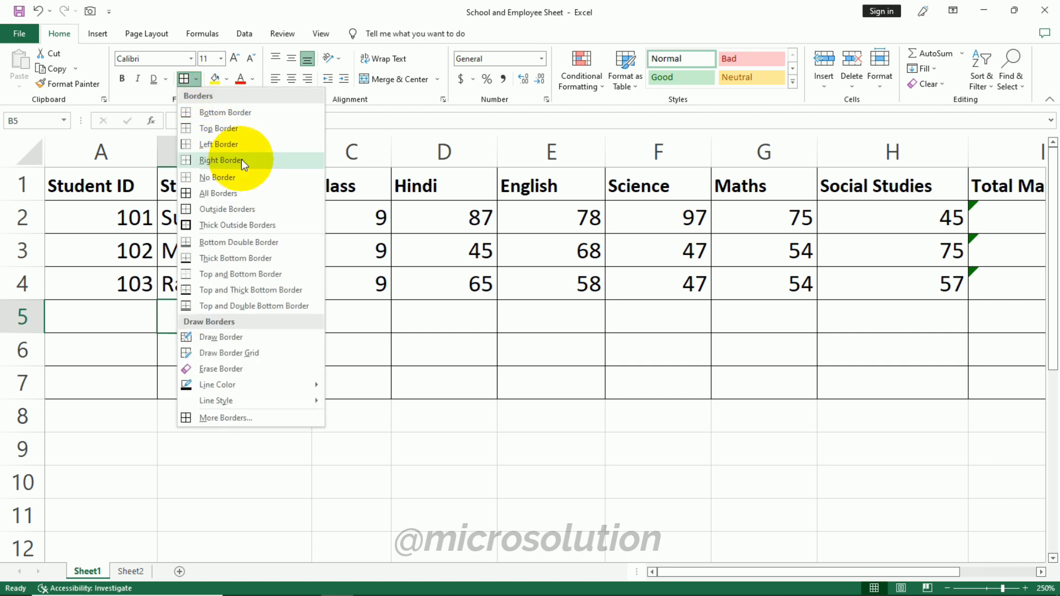
left_click(91, 190)
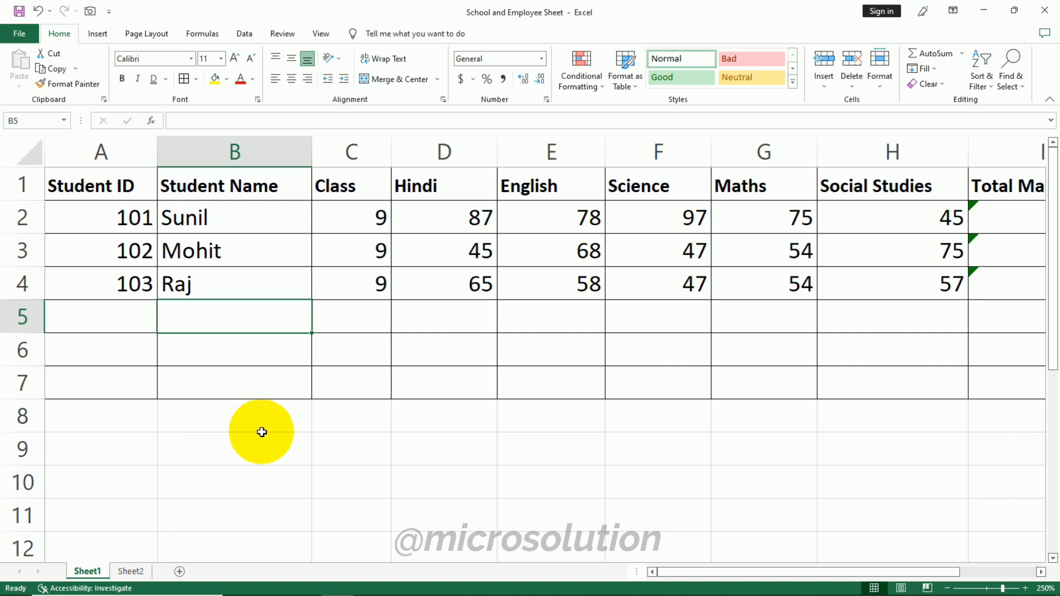
Step: Add a Right Border to the empty cell B10 below the table
scroll(261, 432, "down", 2)
scroll(283, 361, "up", 1)
left_click(246, 388)
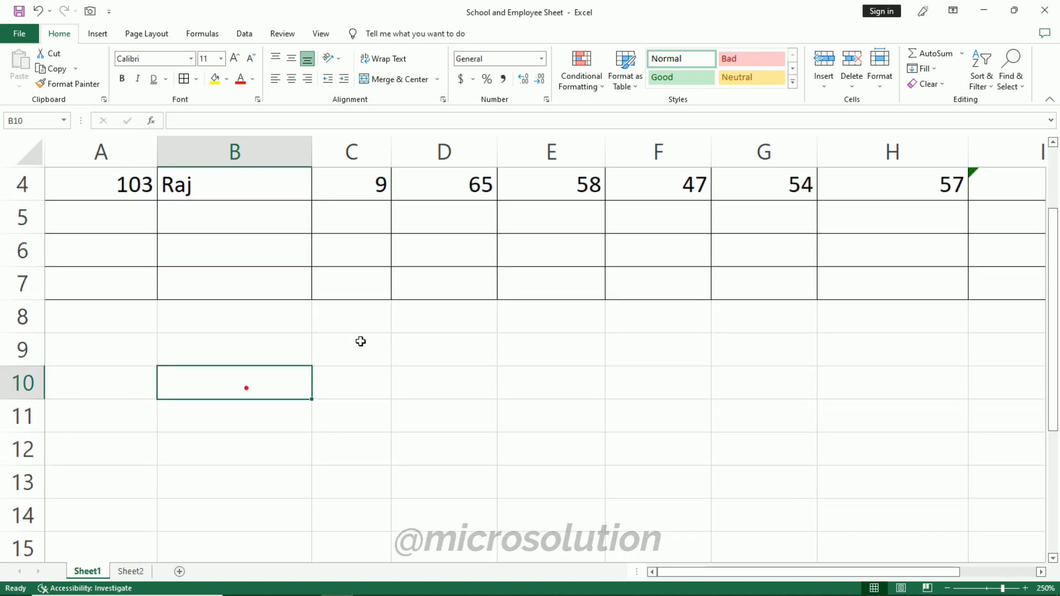
left_click(196, 80)
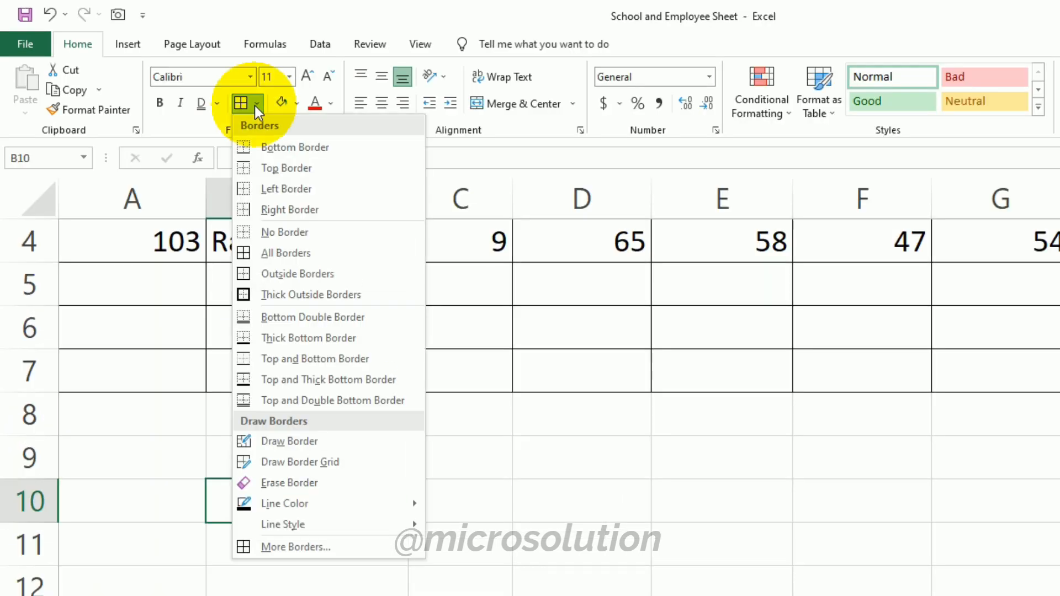
left_click(309, 213)
key("Down")
key("Down")
key("Down")
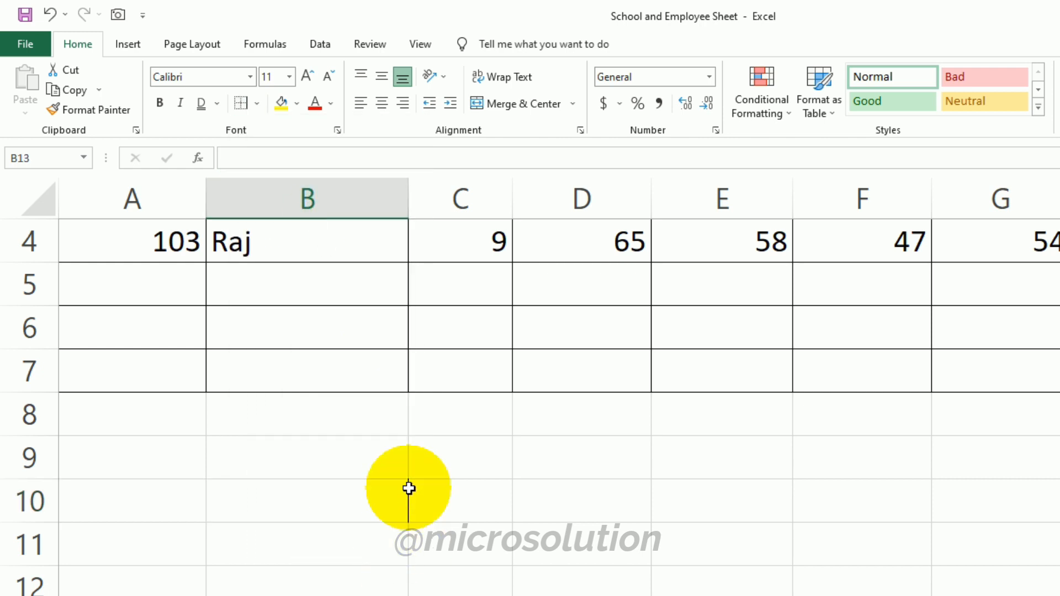
Step: Add a Left Border to cell B10 and move the selection off the cell
left_click(376, 513)
left_click(257, 104)
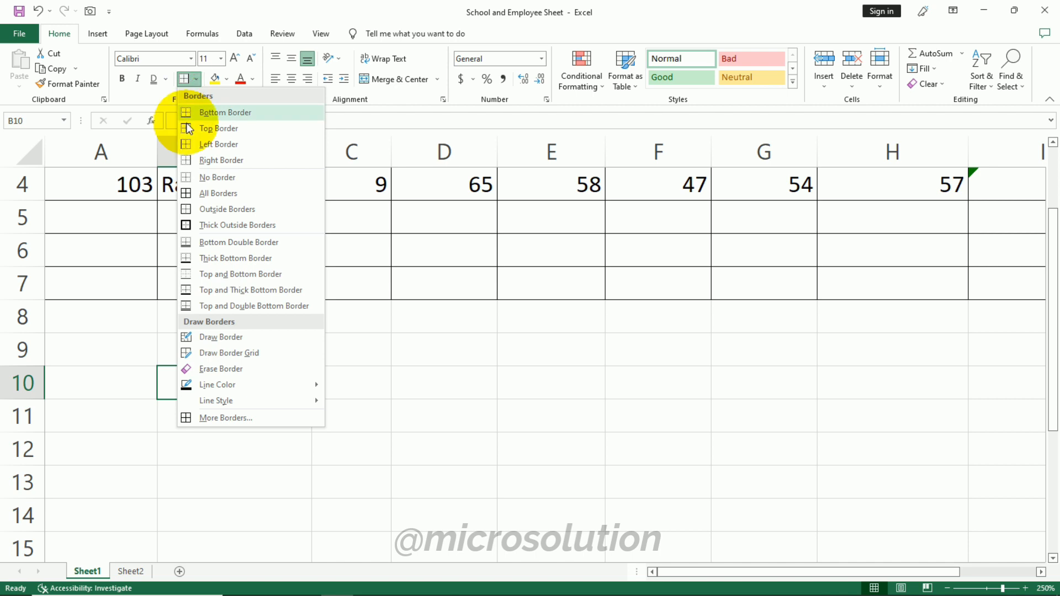
left_click(224, 144)
left_click(271, 458)
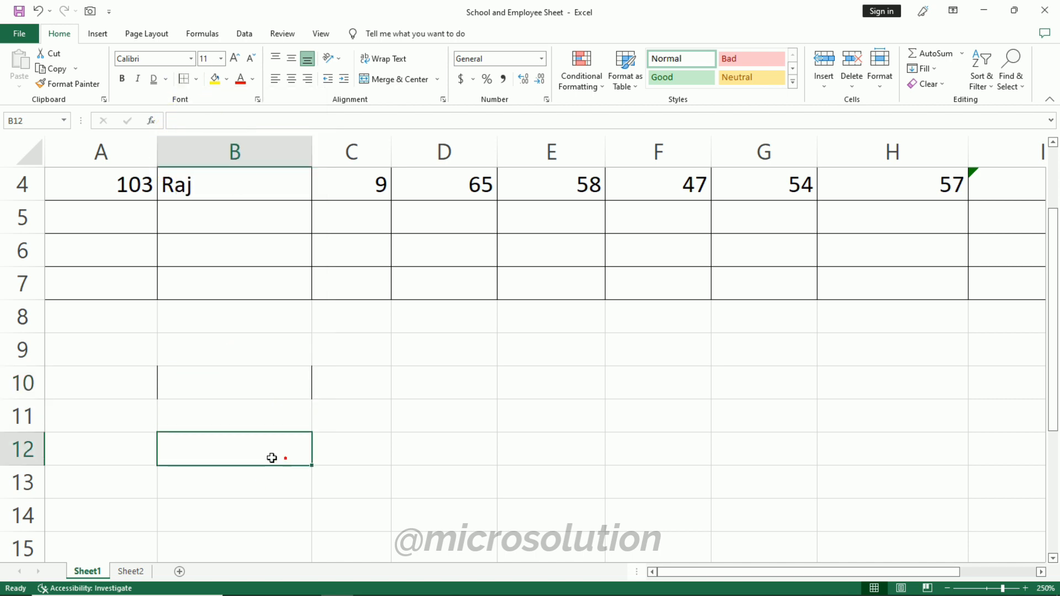
Step: Remove the borders from cell B10
left_click(229, 383)
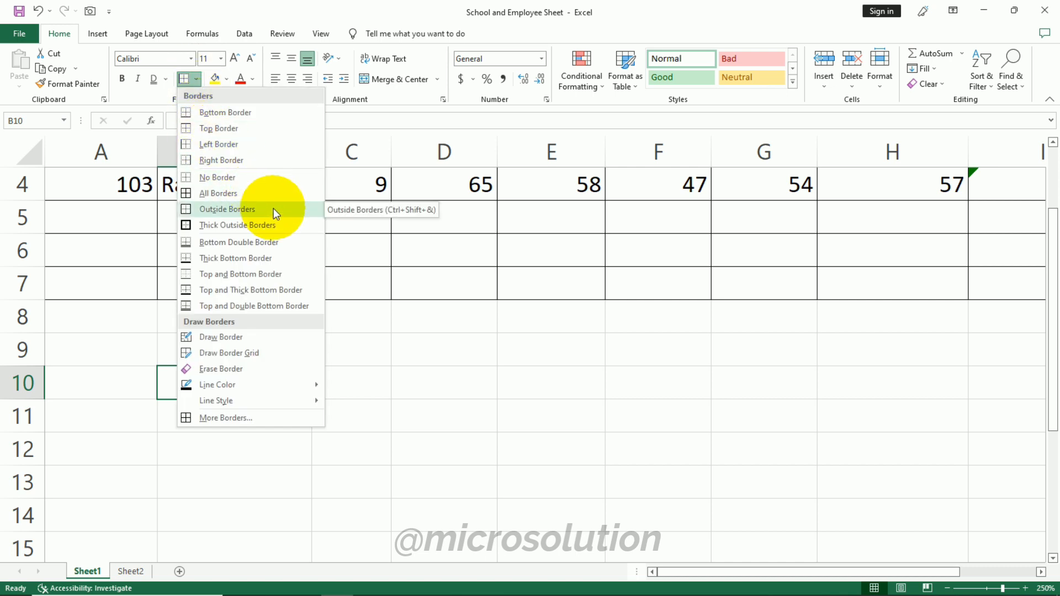
left_click(221, 243)
Step: Try removing all borders from the Student ID range A1:A7, and undo the removal
scroll(487, 328, "up", 1)
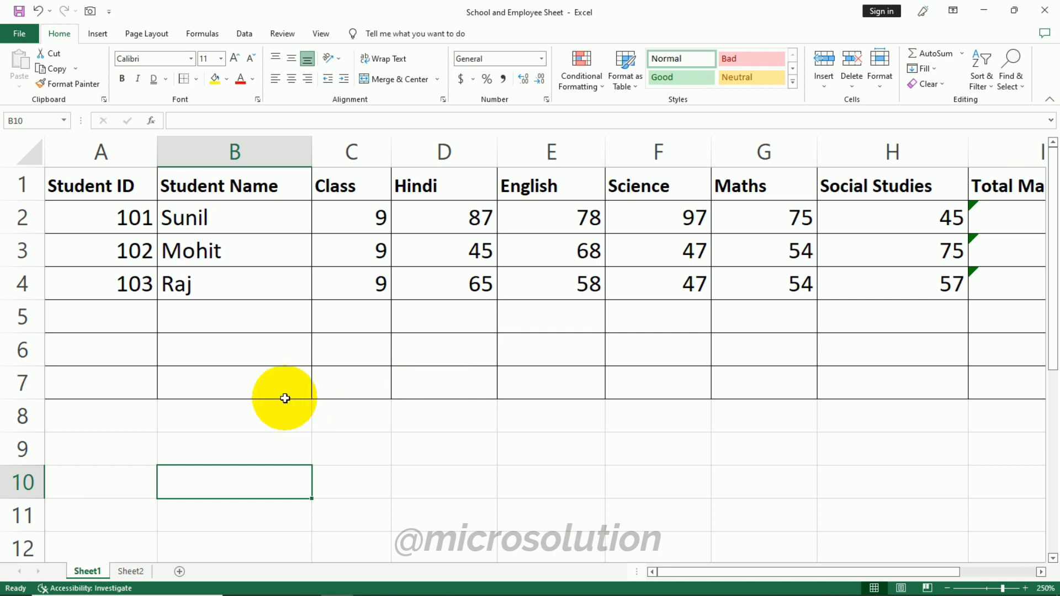
left_click_drag(110, 180, 151, 376)
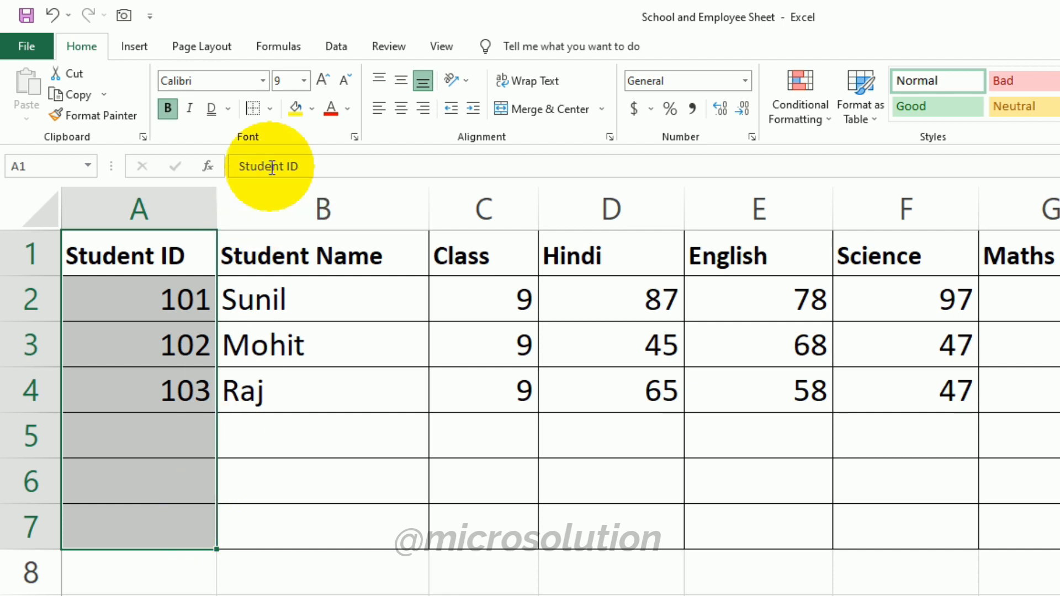
left_click(269, 110)
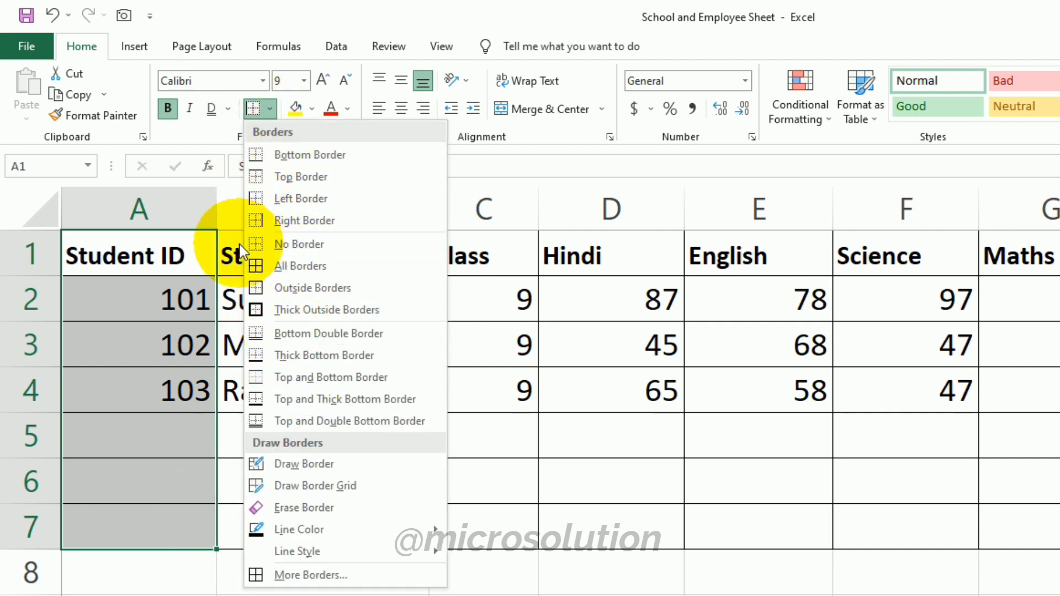
left_click(303, 246)
left_click(466, 554)
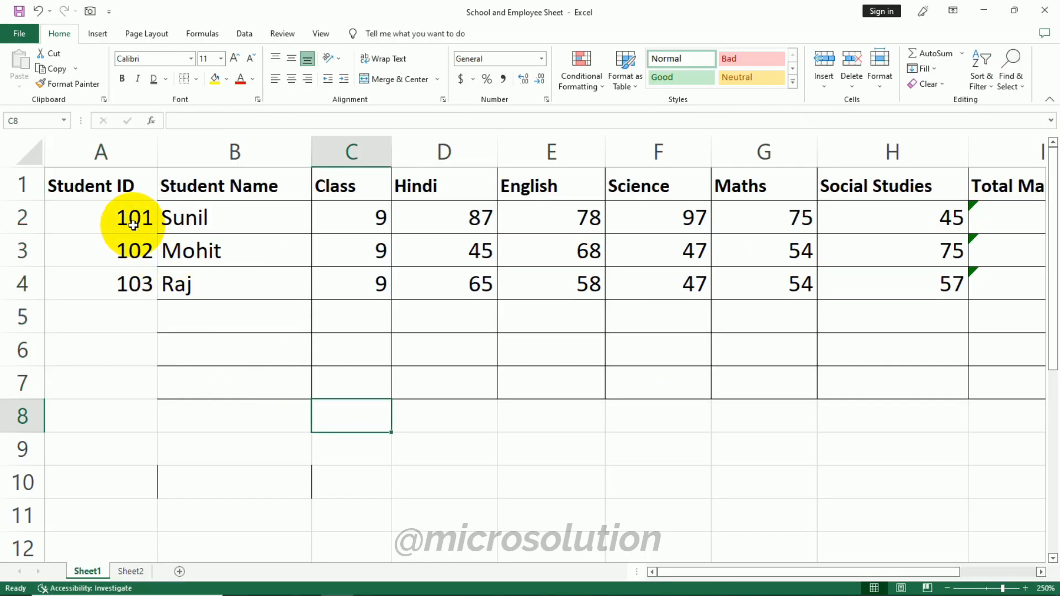
key("ctrl+z")
Step: Try Thick Outside Borders on the Student ID range A1:A7, and undo them
left_click(196, 79)
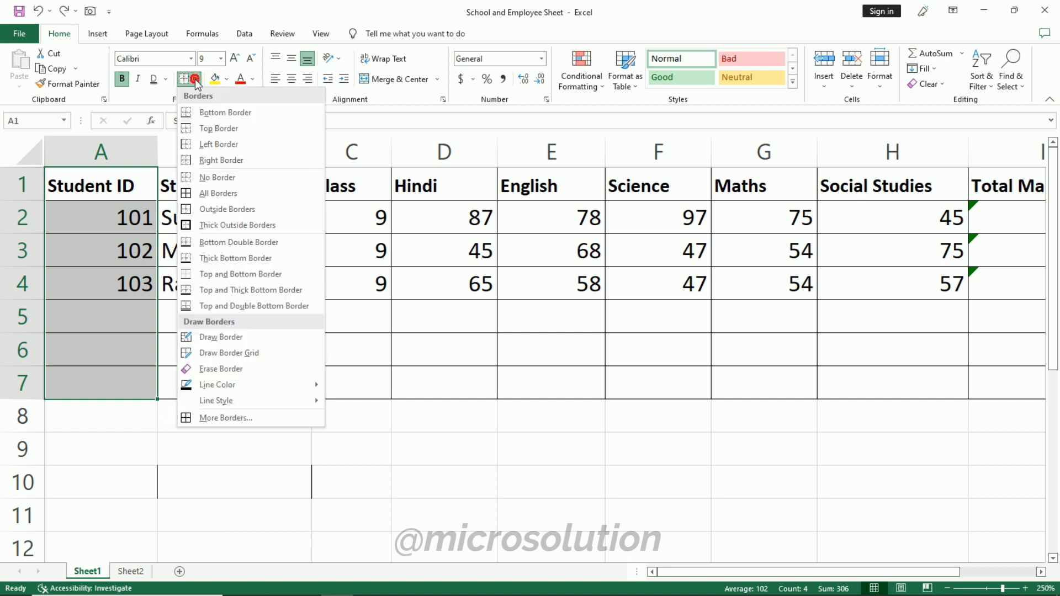
left_click(256, 225)
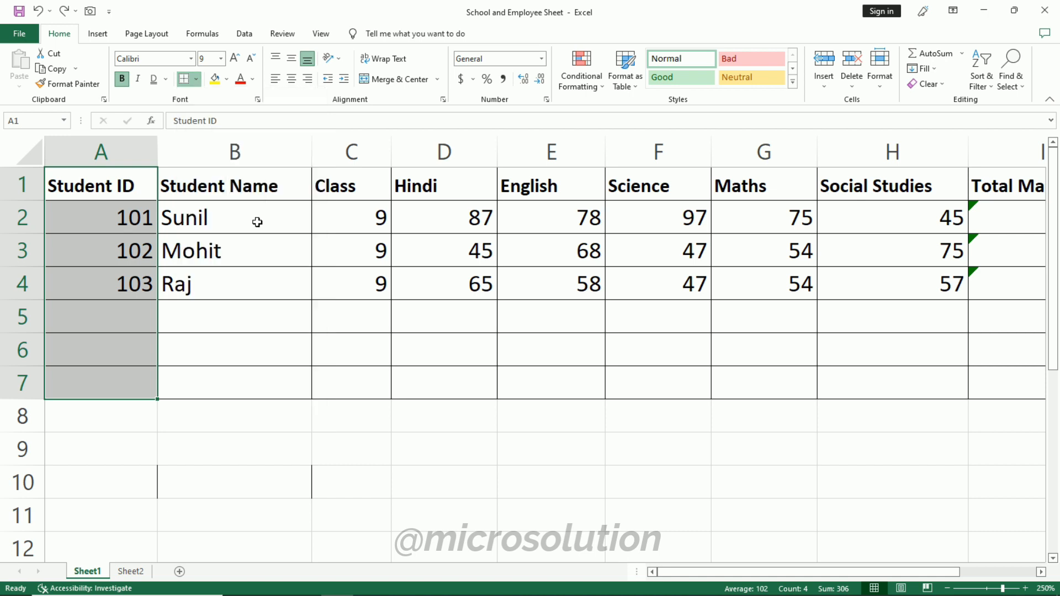
left_click(286, 323)
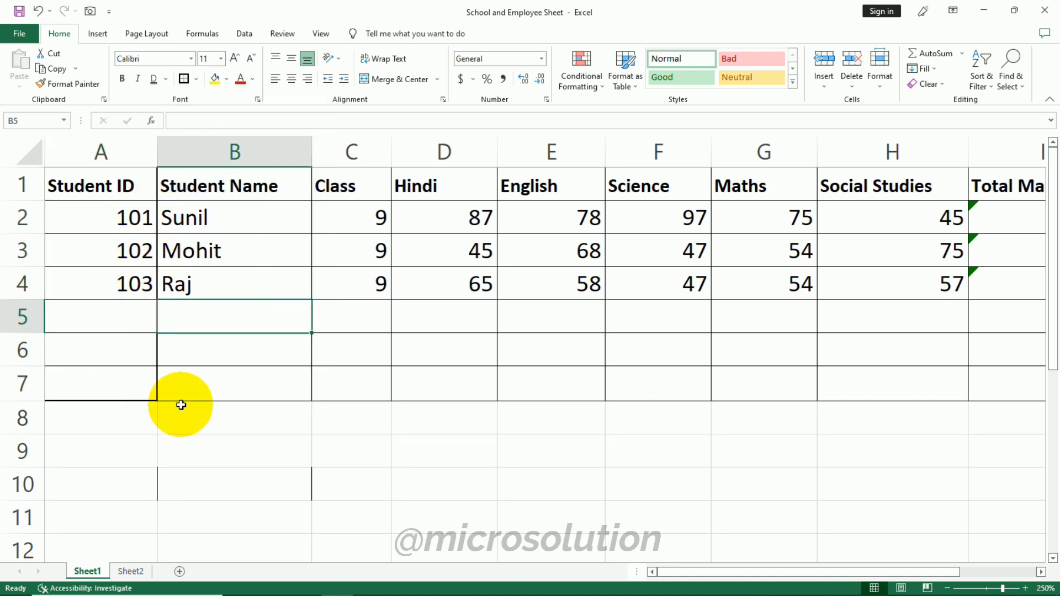
key("ctrl+z")
Step: Use Draw Border to outline E9:H10 below the table and divide it with vertical and horizontal border lines
left_click(196, 79)
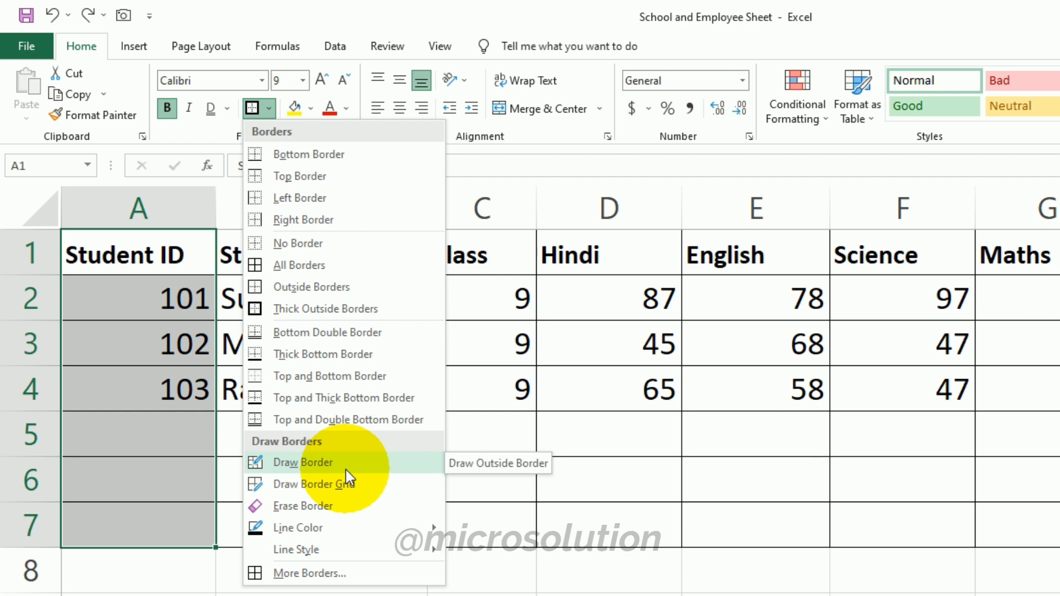
left_click(346, 469)
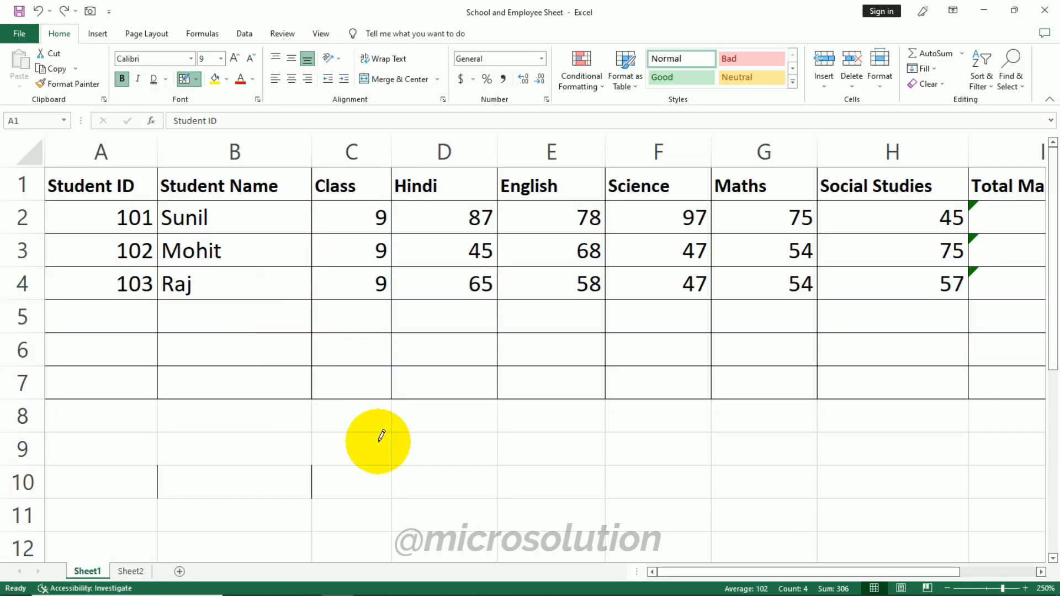
mouse_move(497, 432)
left_mouse_down()
mouse_move(499, 482)
mouse_move(558, 496)
mouse_move(835, 486)
left_mouse_up()
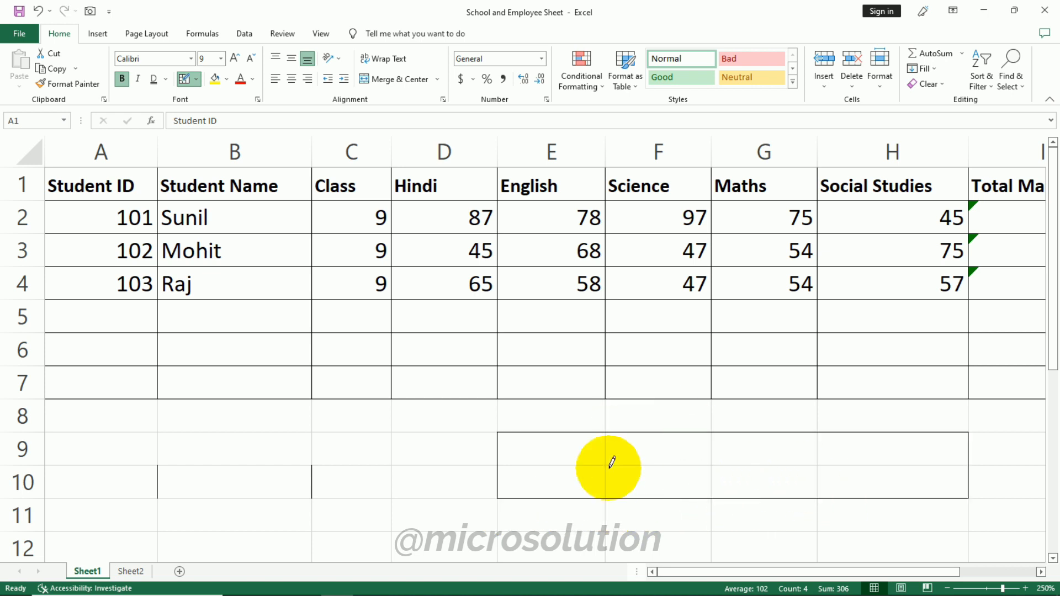
left_click_drag(603, 432, 606, 502)
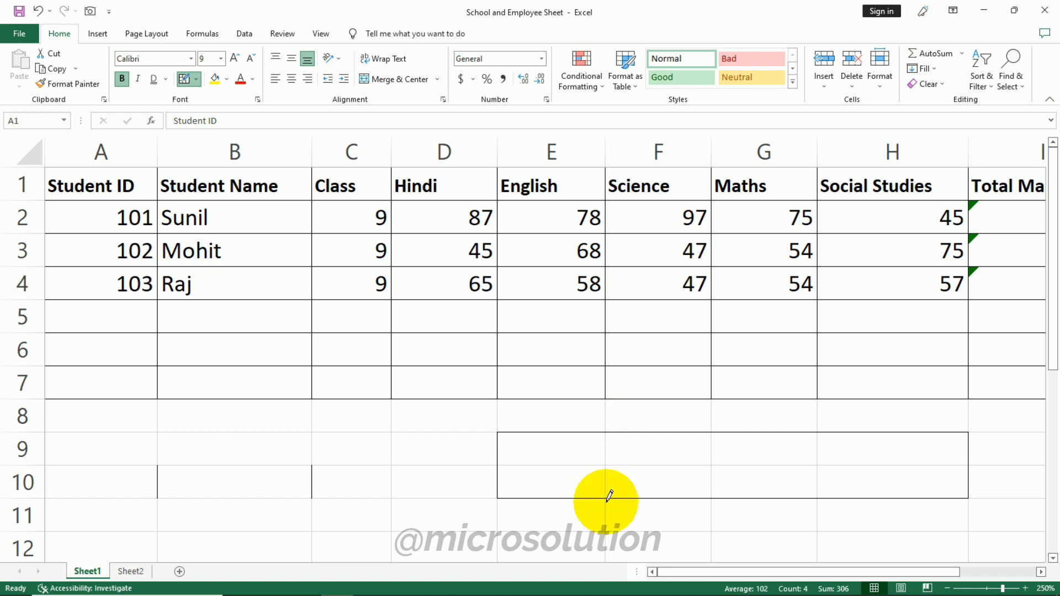
left_click_drag(717, 432, 717, 499)
left_click_drag(816, 433, 818, 529)
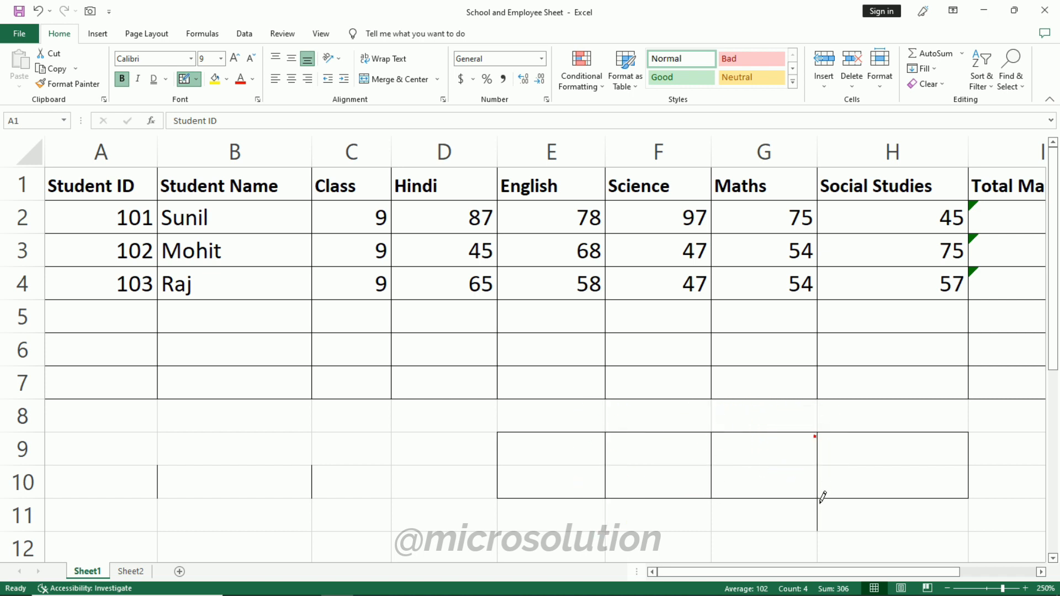
left_click_drag(503, 465, 899, 464)
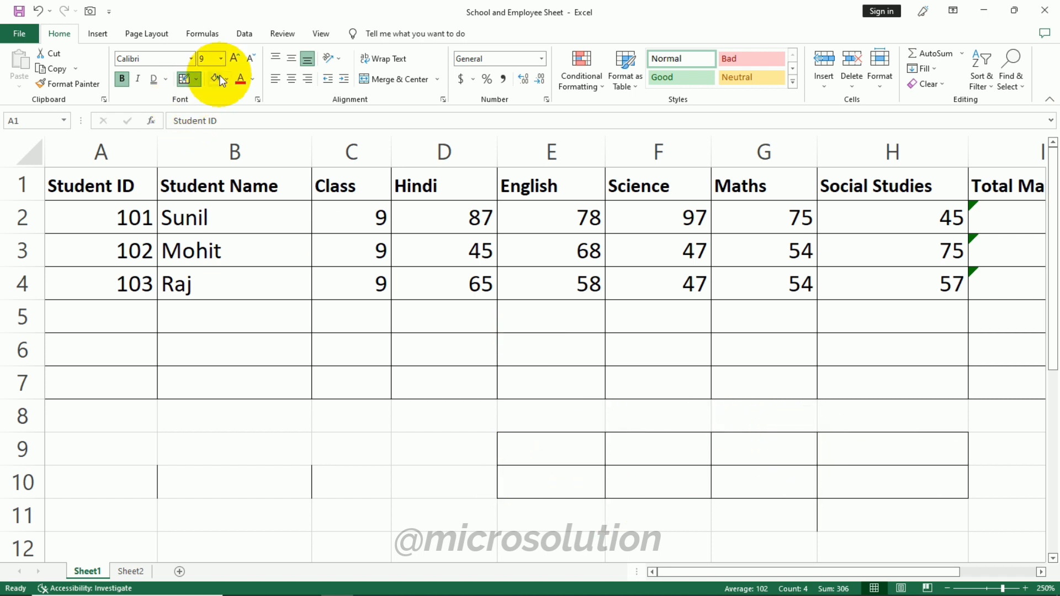
Step: Use Draw Border Grid to draw a full grid over the cells C9:H11
left_click(197, 78)
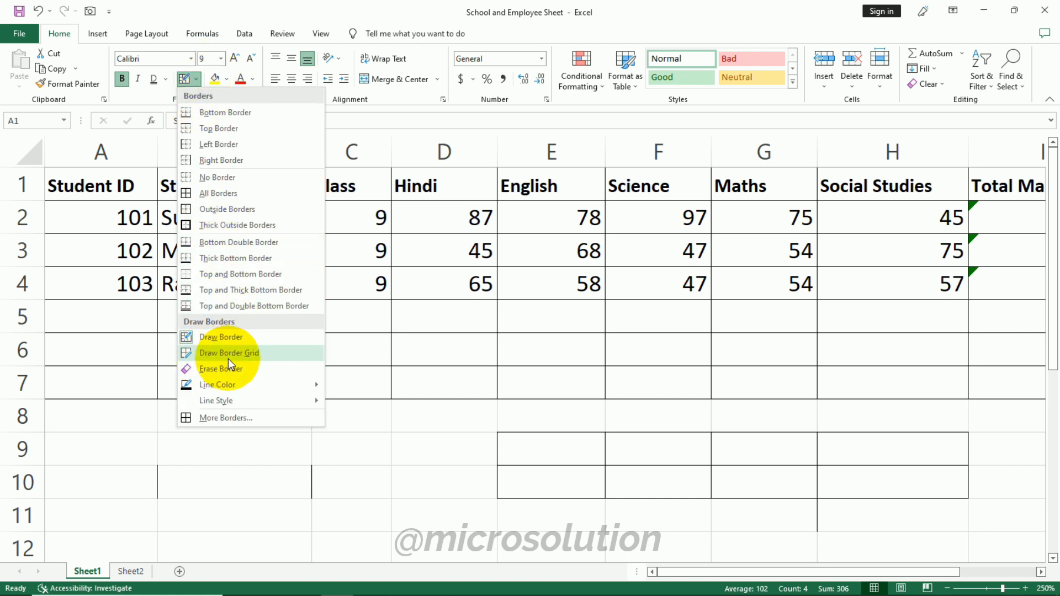
left_click(257, 353)
mouse_move(326, 437)
left_mouse_down()
mouse_move(373, 477)
mouse_move(528, 510)
mouse_move(908, 508)
left_mouse_up()
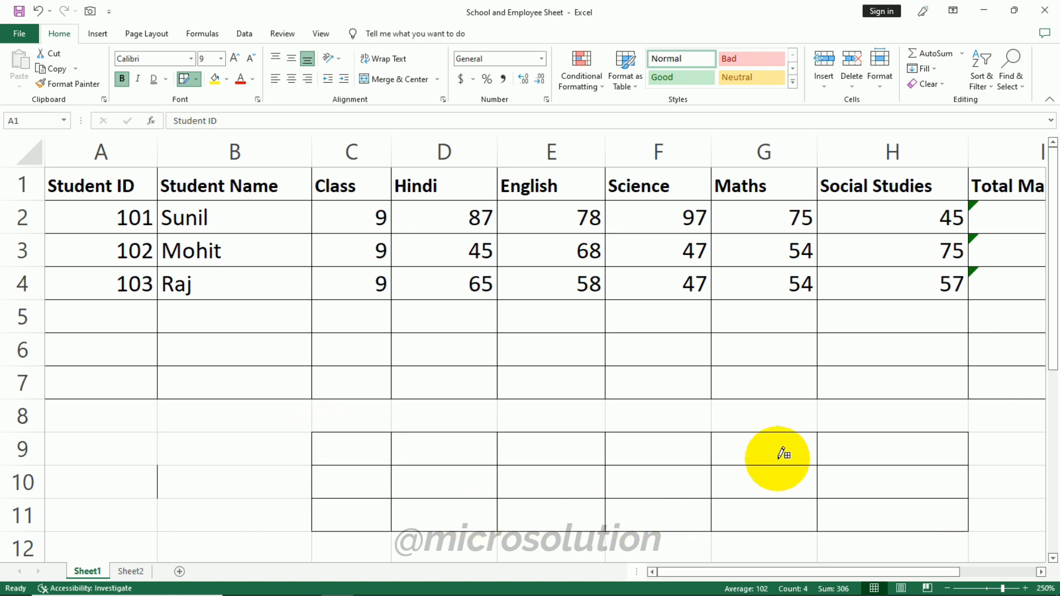
Step: Erase the hand-drawn grid in C9:H11 below the table with Erase Border
left_click(185, 79)
left_click(196, 79)
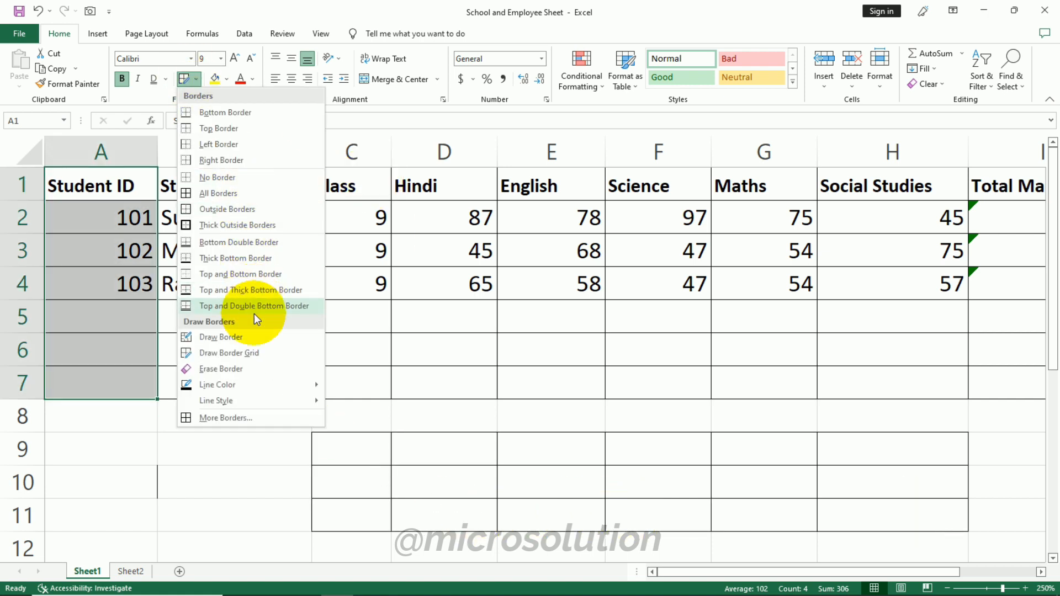
left_click(253, 369)
mouse_move(309, 436)
left_mouse_down()
mouse_move(309, 504)
mouse_move(414, 513)
mouse_move(876, 486)
mouse_move(960, 451)
mouse_move(884, 529)
mouse_move(821, 437)
mouse_move(839, 416)
mouse_move(905, 470)
mouse_move(258, 449)
mouse_move(130, 473)
left_mouse_up()
Step: Set the border line color to blue and draw a border grid over the empty table cells B5:F7
left_click(196, 78)
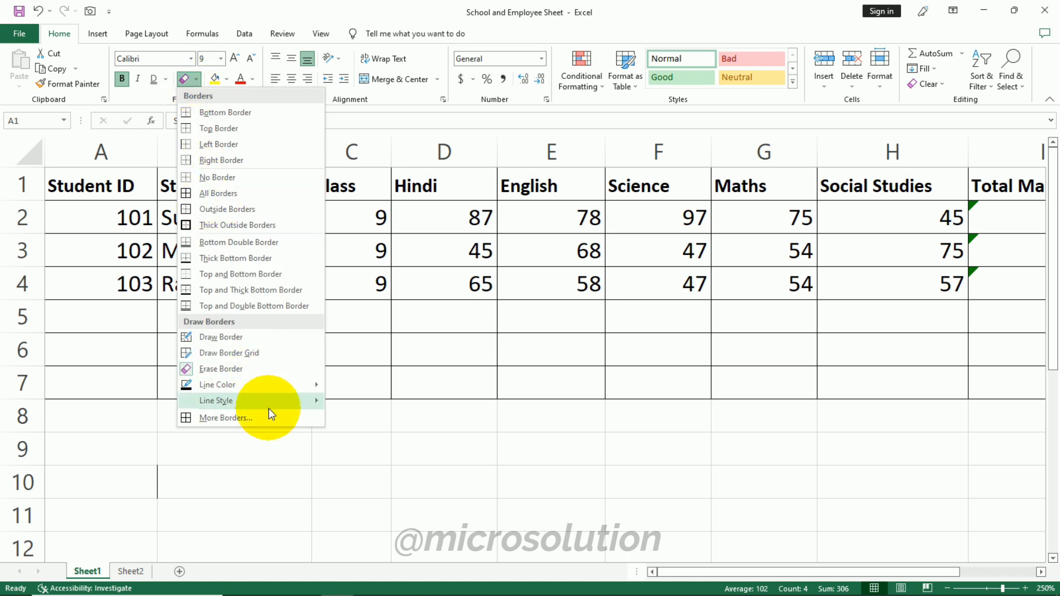
left_click(293, 386)
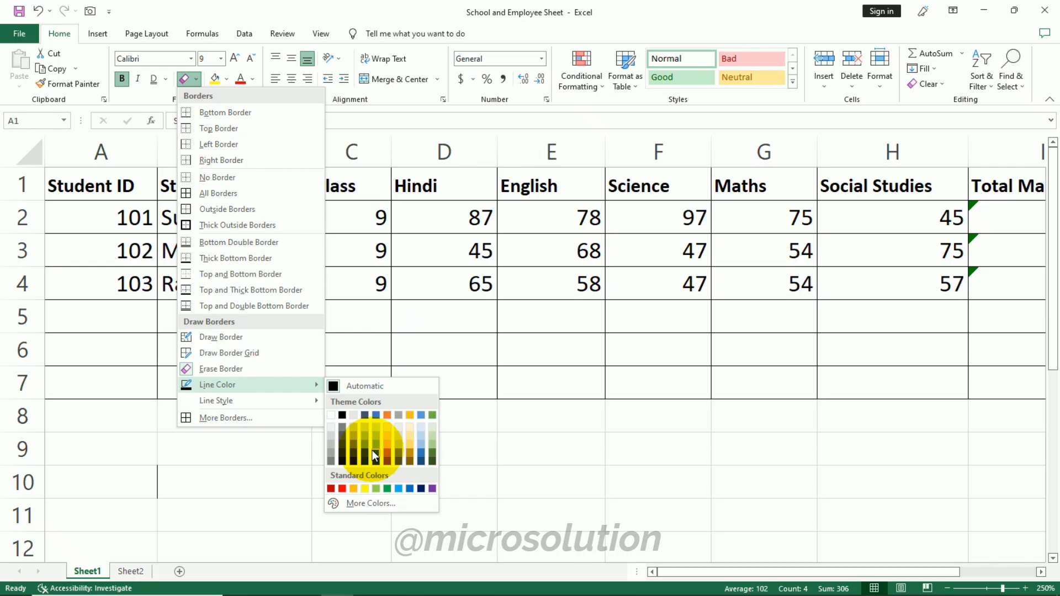
left_click(619, 356)
mouse_move(291, 305)
left_mouse_down()
mouse_move(568, 293)
mouse_move(632, 385)
left_mouse_up()
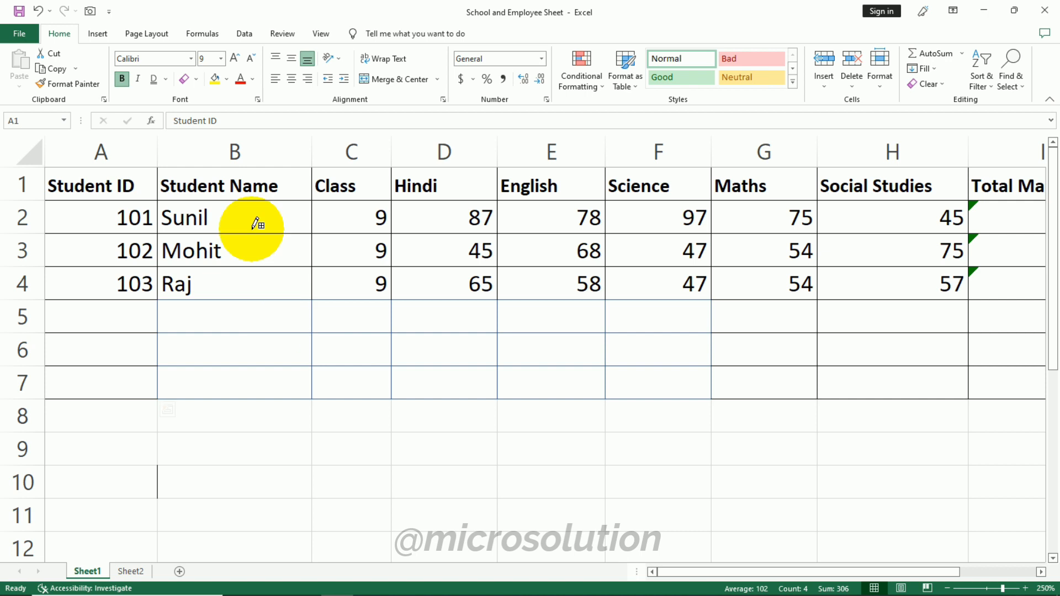
Step: Set the border line style to the thick solid line and draw a grid over B6:E7
left_click(198, 79)
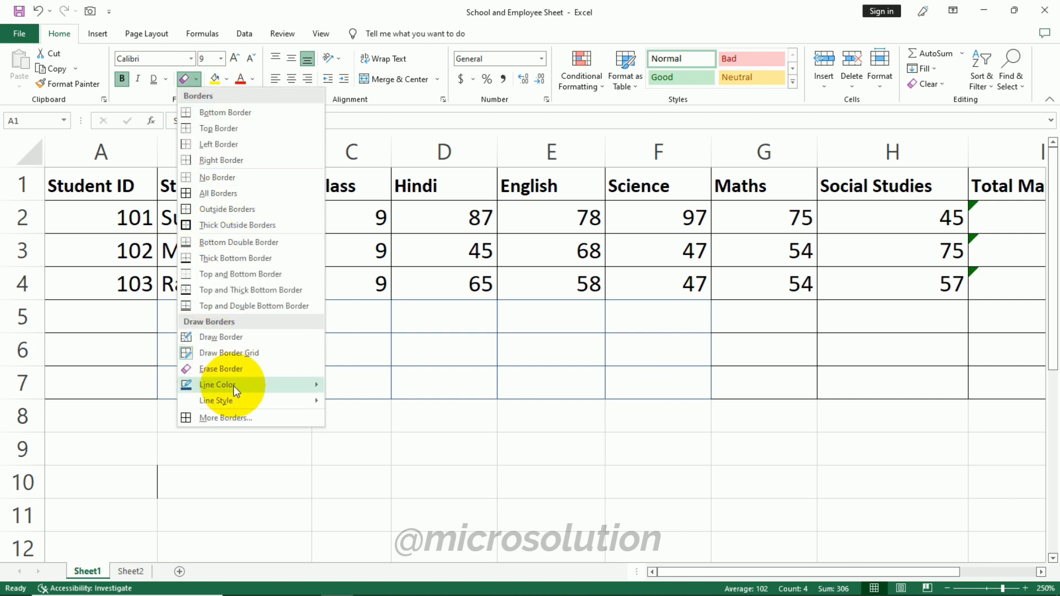
mouse_move(243, 404)
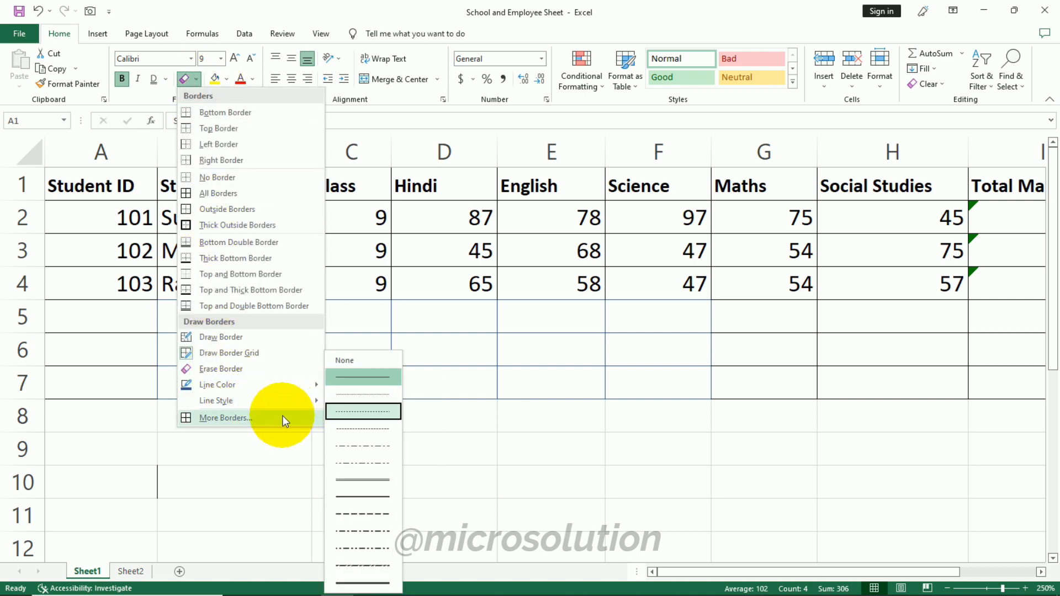
mouse_move(301, 402)
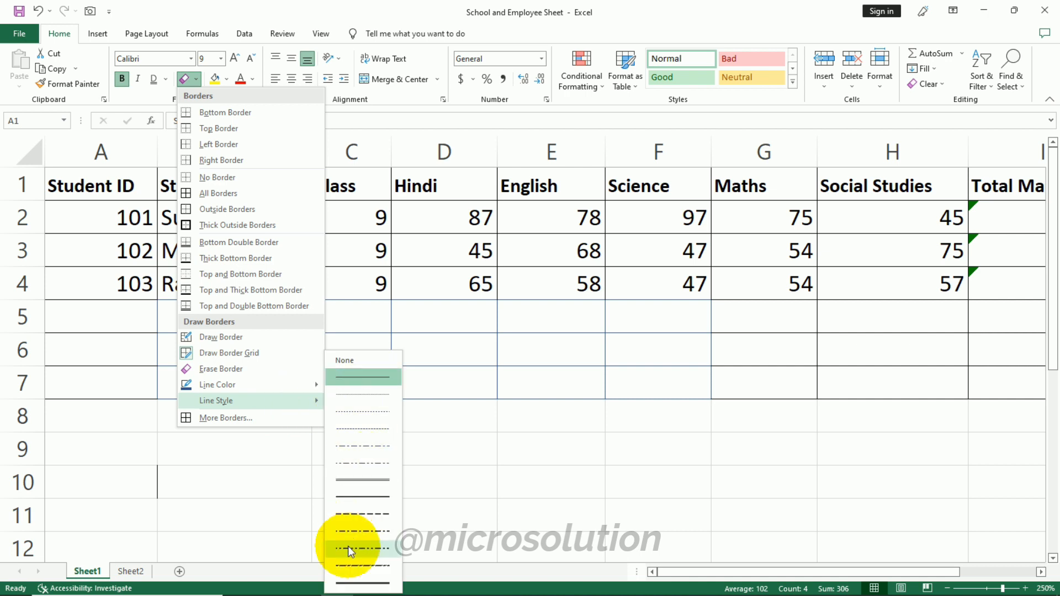
left_click(352, 580)
mouse_move(230, 326)
left_mouse_down()
mouse_move(433, 383)
mouse_move(585, 387)
left_mouse_up()
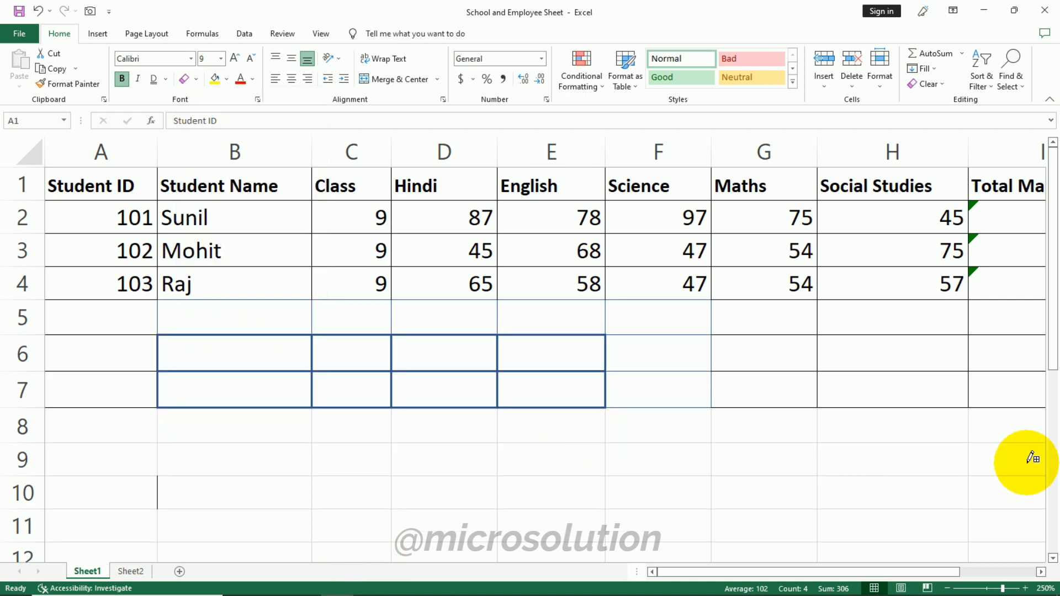
Step: Use Erase Border on the blue borders drawn in the table's empty rows 5 to 7
left_click(198, 78)
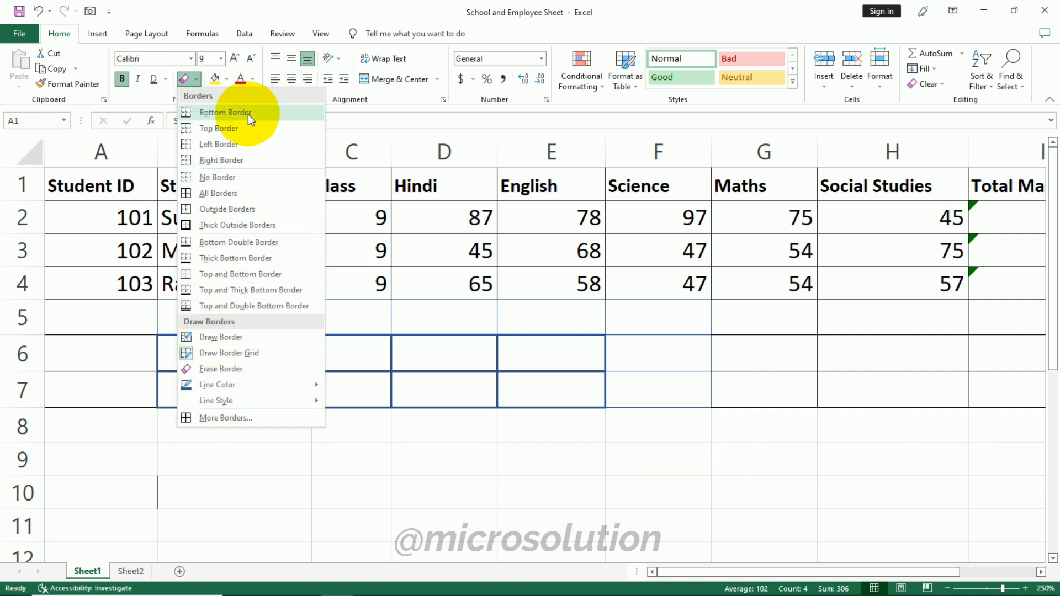
left_click(260, 368)
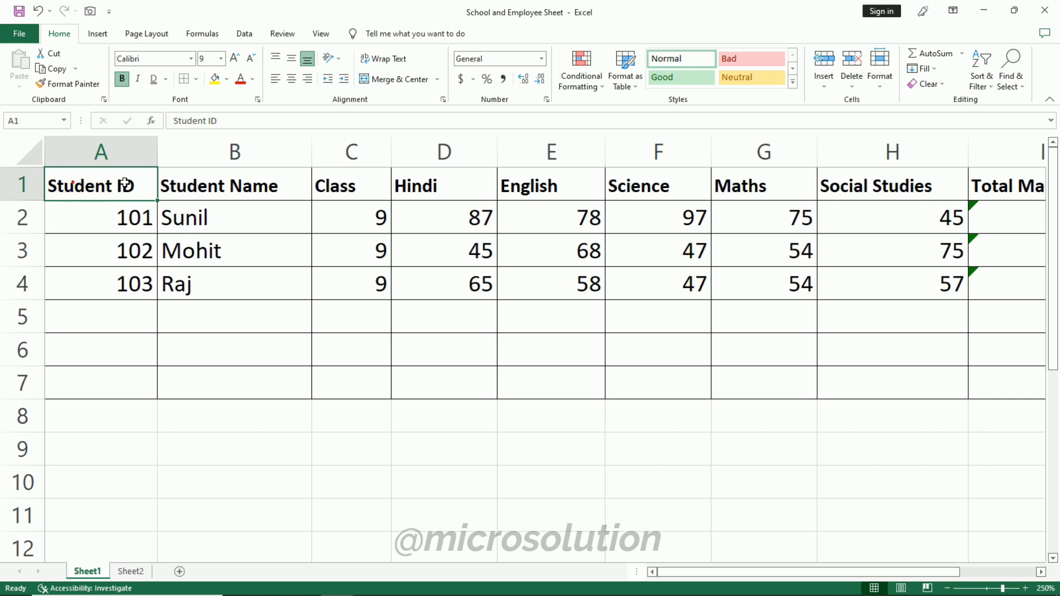
left_click_drag(218, 330, 1027, 311)
Step: Fill the header row A1:J1 with the standard yellow color and deselect it
left_click_drag(577, 175, 880, 188)
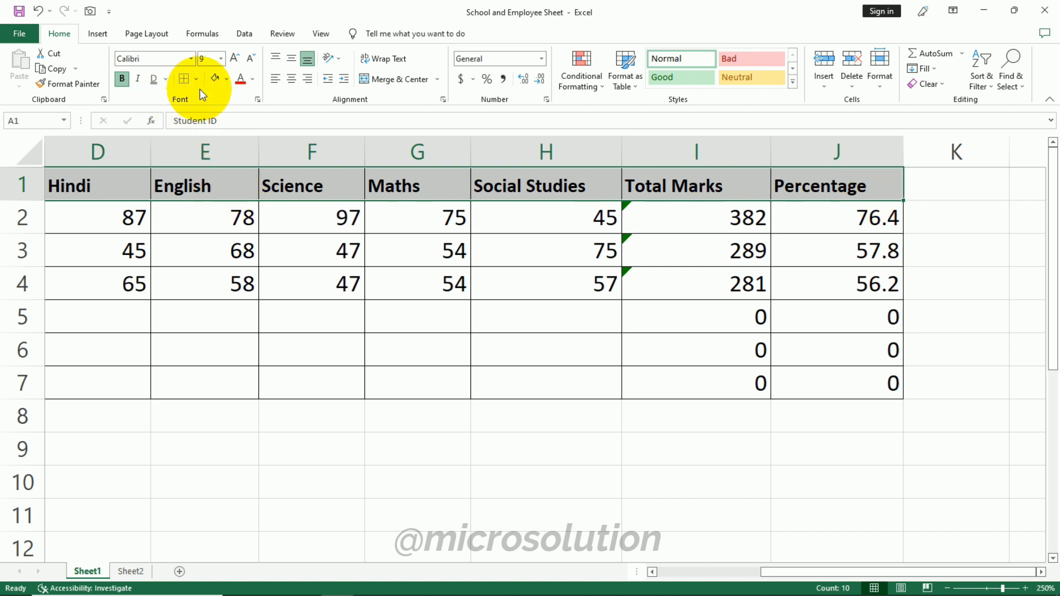
left_click(227, 79)
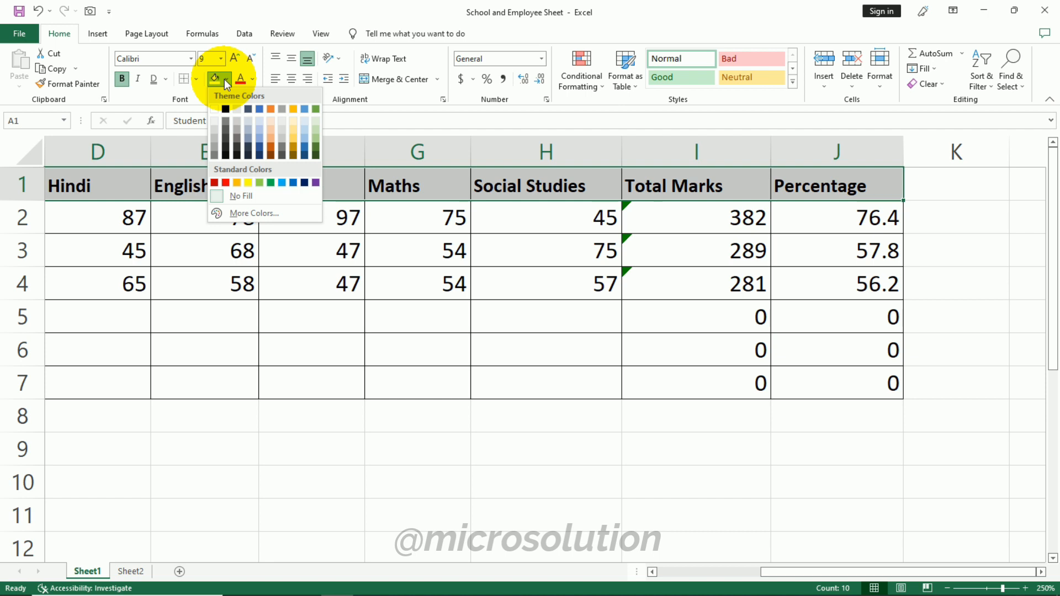
left_click(250, 182)
left_click(323, 280)
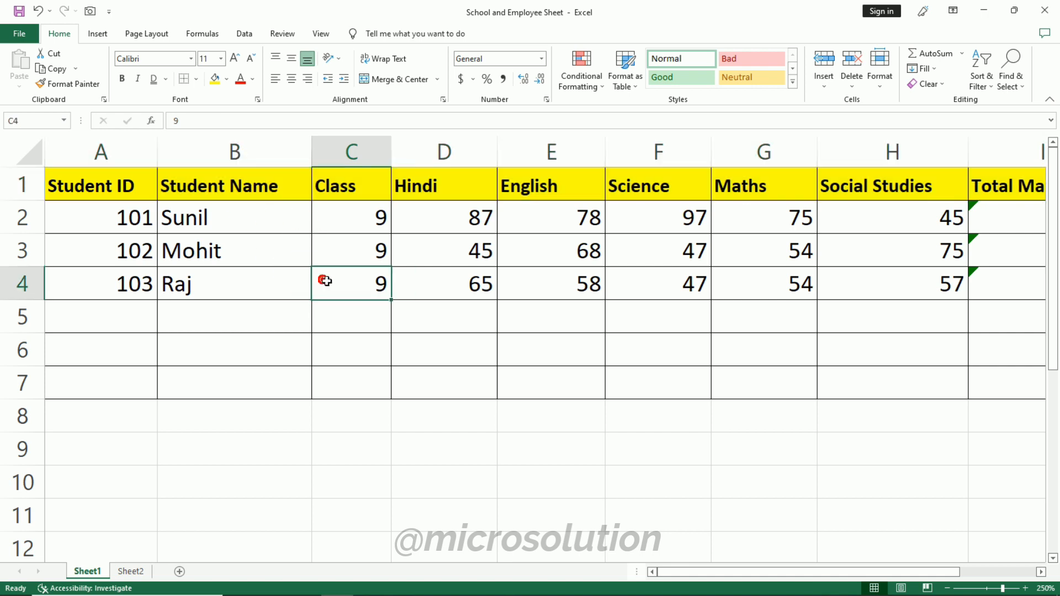
Step: Fill the table body A2:J7 with a light gray theme color and deselect it
left_click_drag(101, 218, 838, 376)
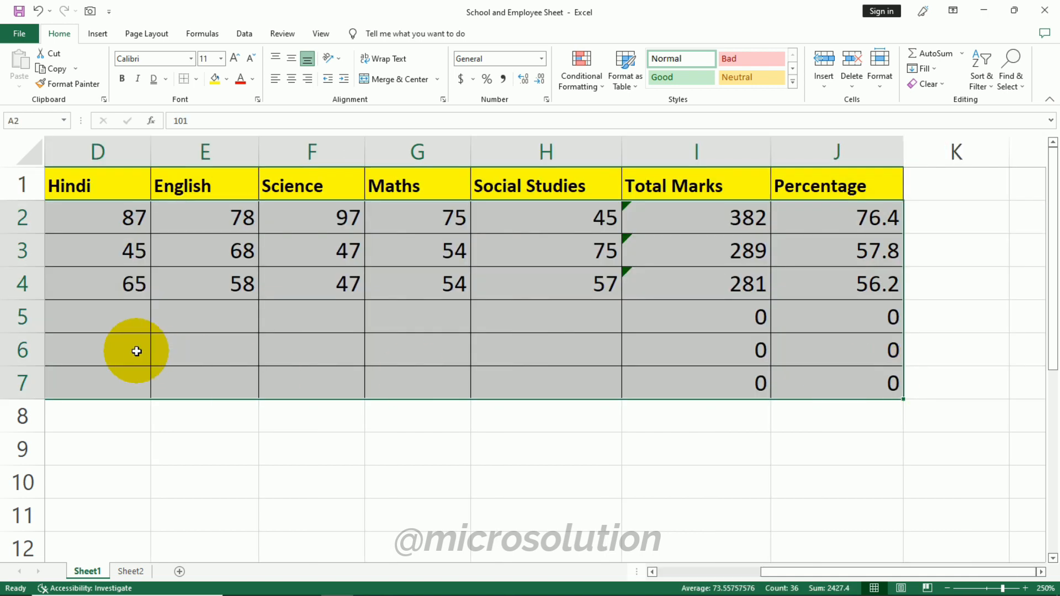
left_click_drag(787, 572, 640, 572)
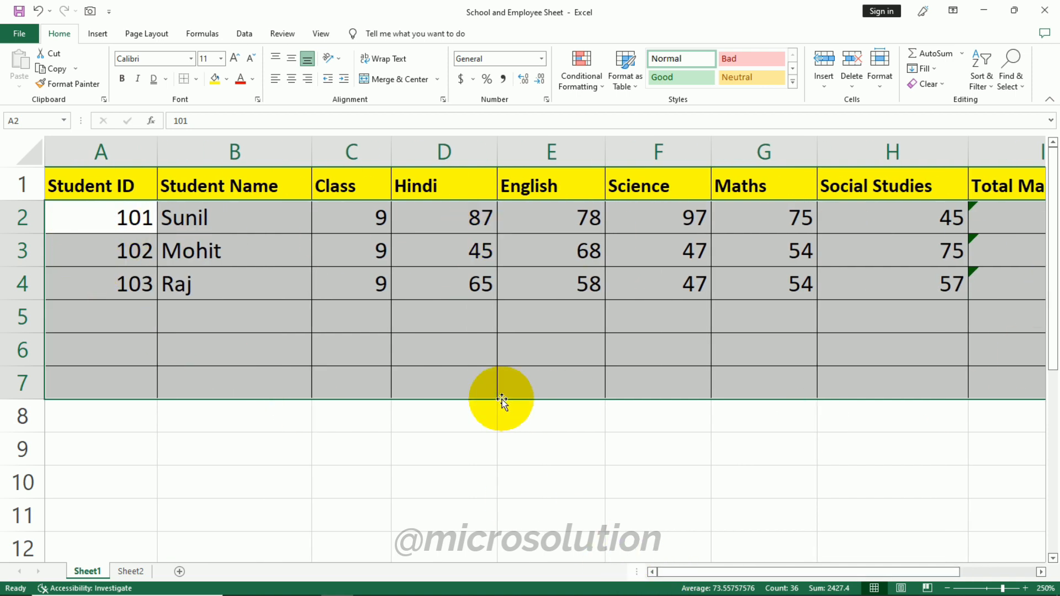
left_click(226, 79)
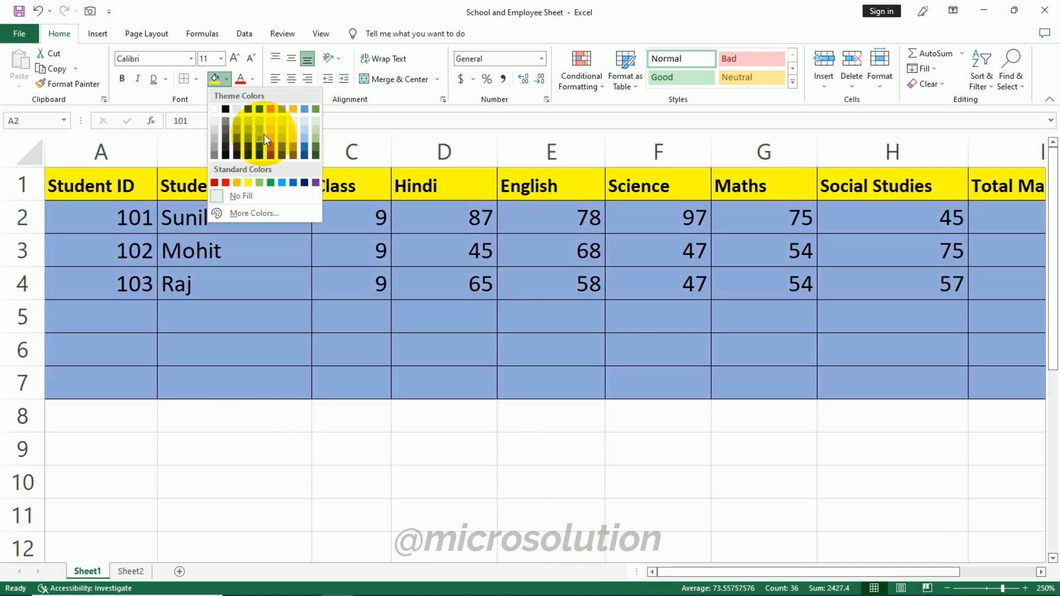
left_click(214, 127)
left_click(351, 382)
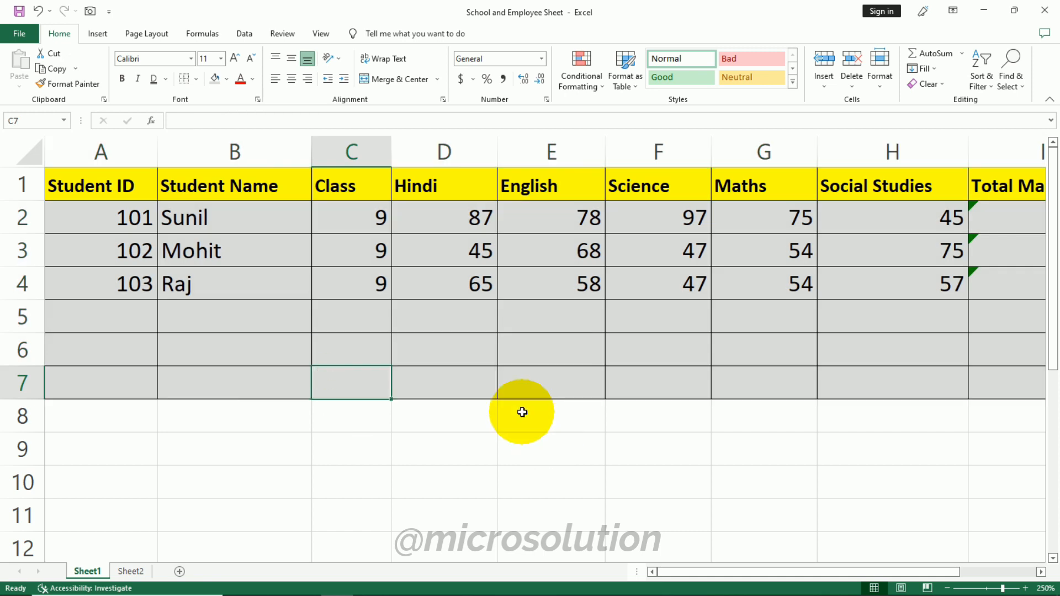
left_click(454, 343)
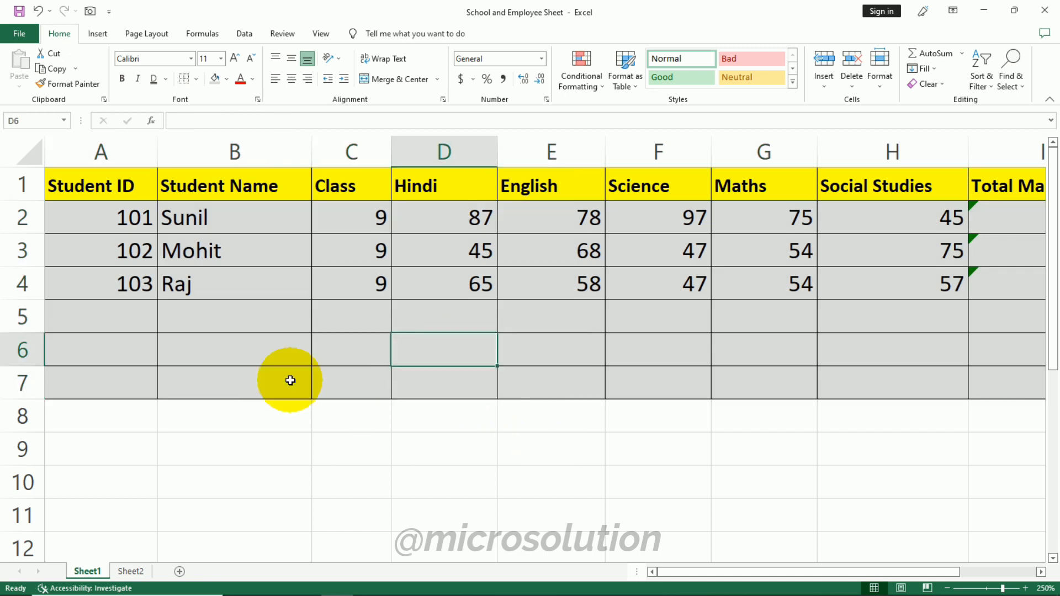
left_click(244, 326)
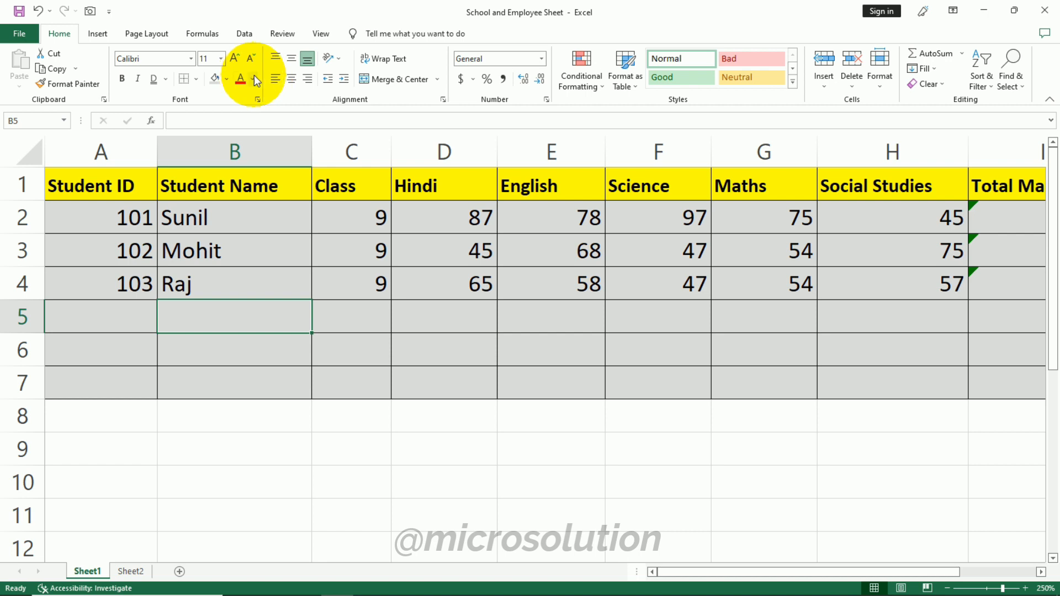
left_click(202, 214)
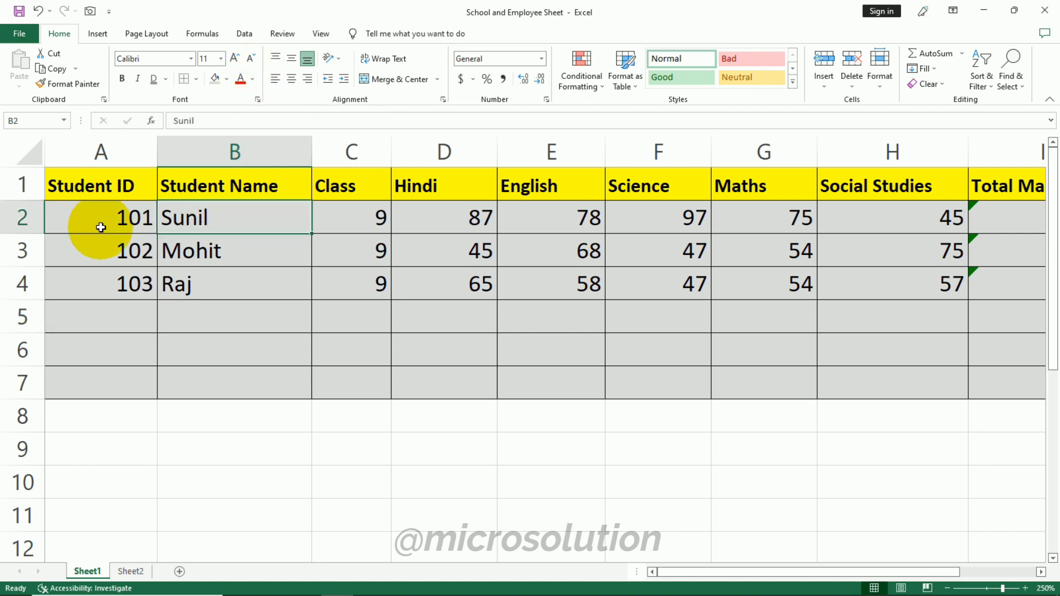
Step: Change the font color of the student IDs in A2:A4 to blue
left_click_drag(104, 216, 114, 279)
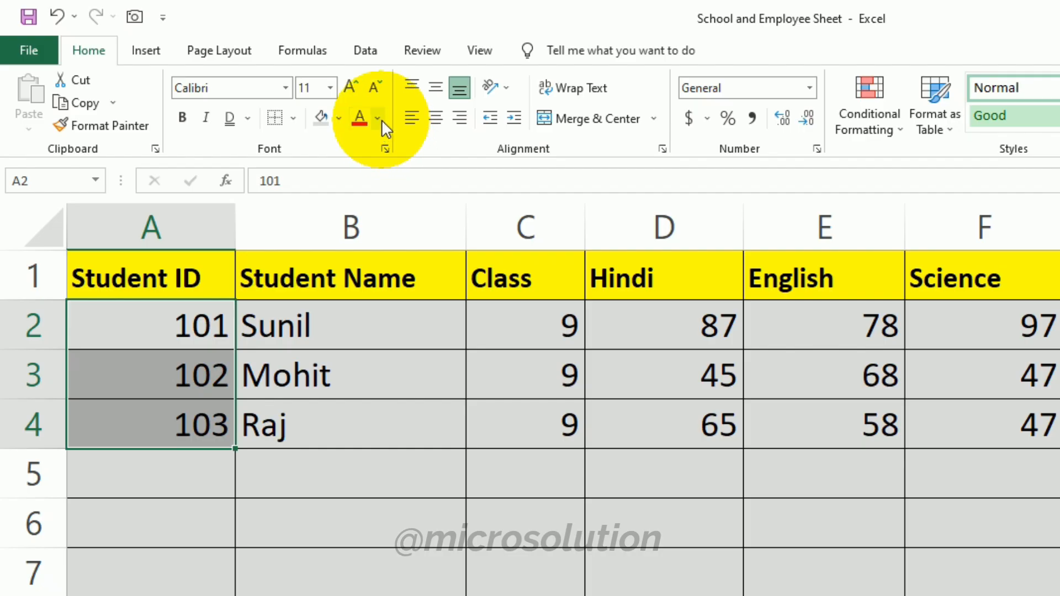
left_click(253, 79)
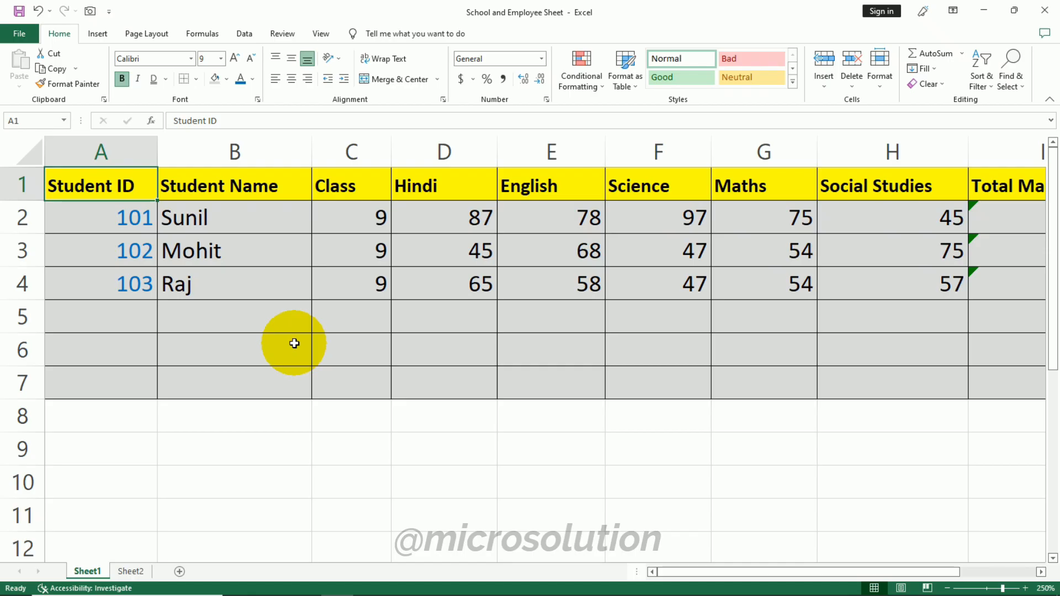
left_click(175, 323)
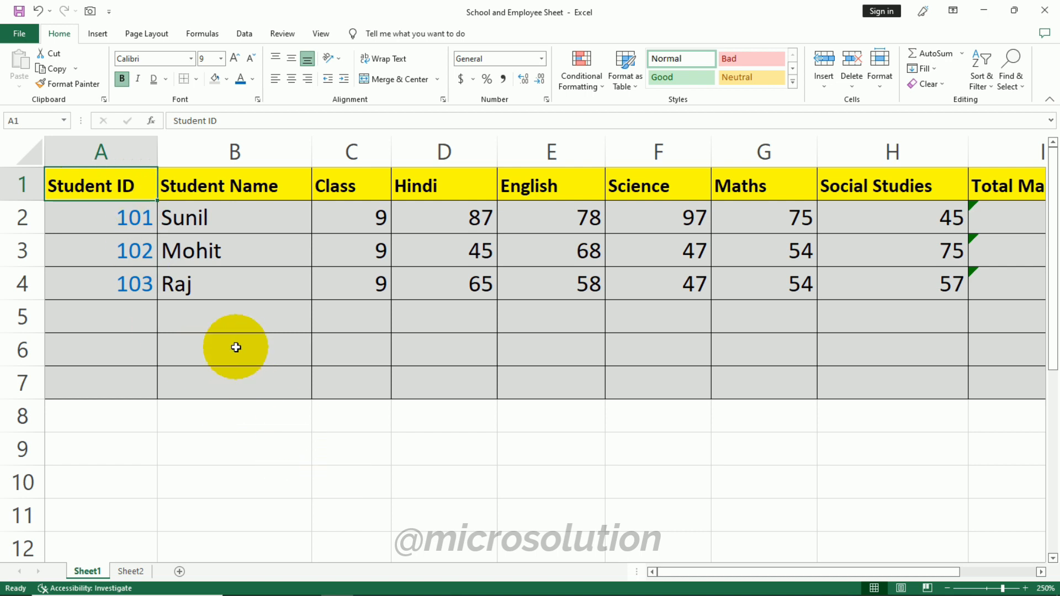
Step: Copy the Student ID header's formatting to B9 with Format Painter and enter Demo in that cell
left_click(80, 86)
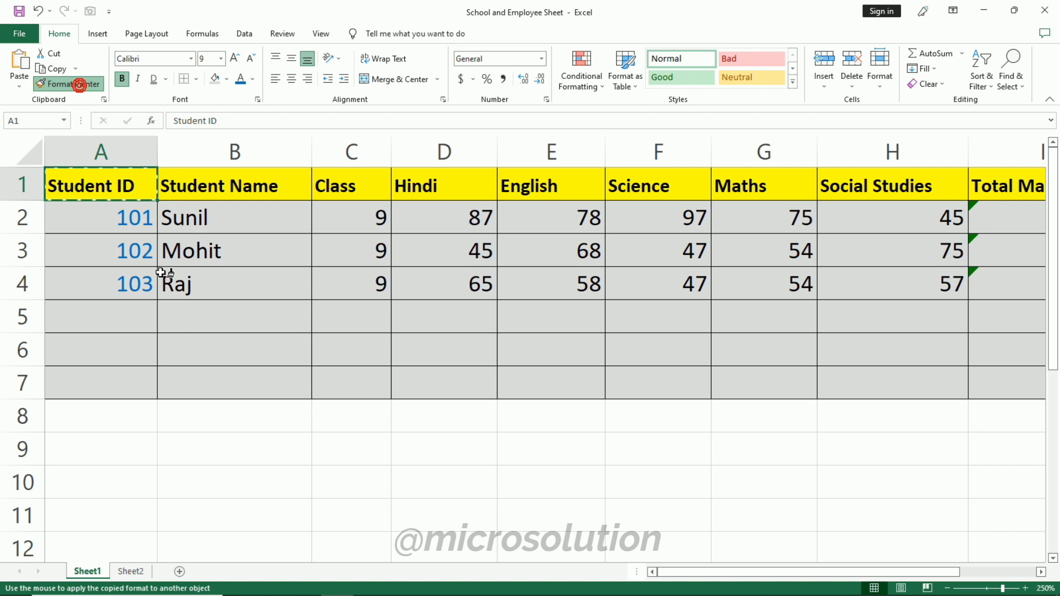
left_click(261, 453)
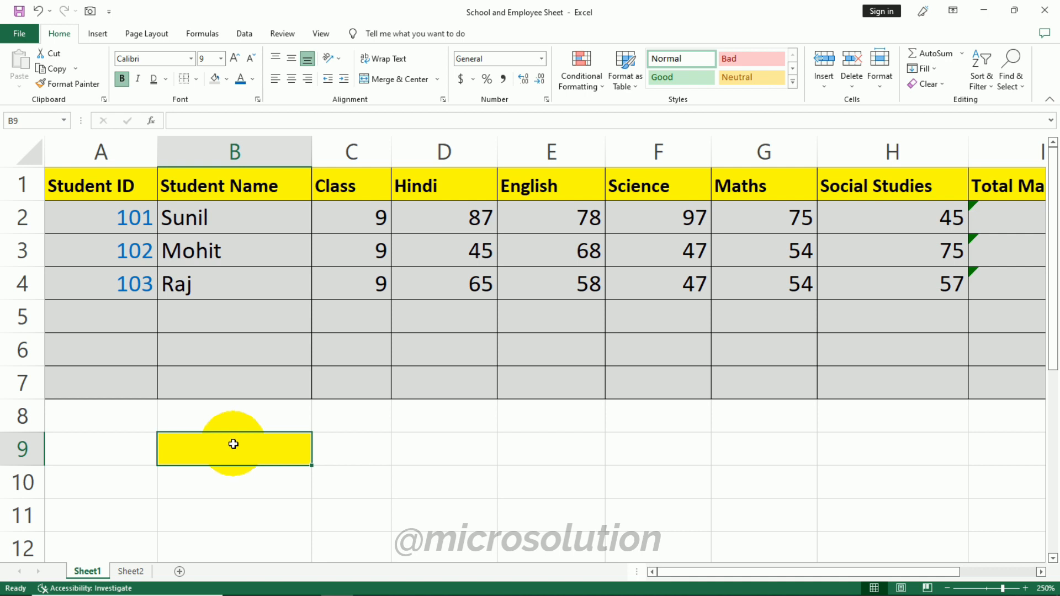
type("De")
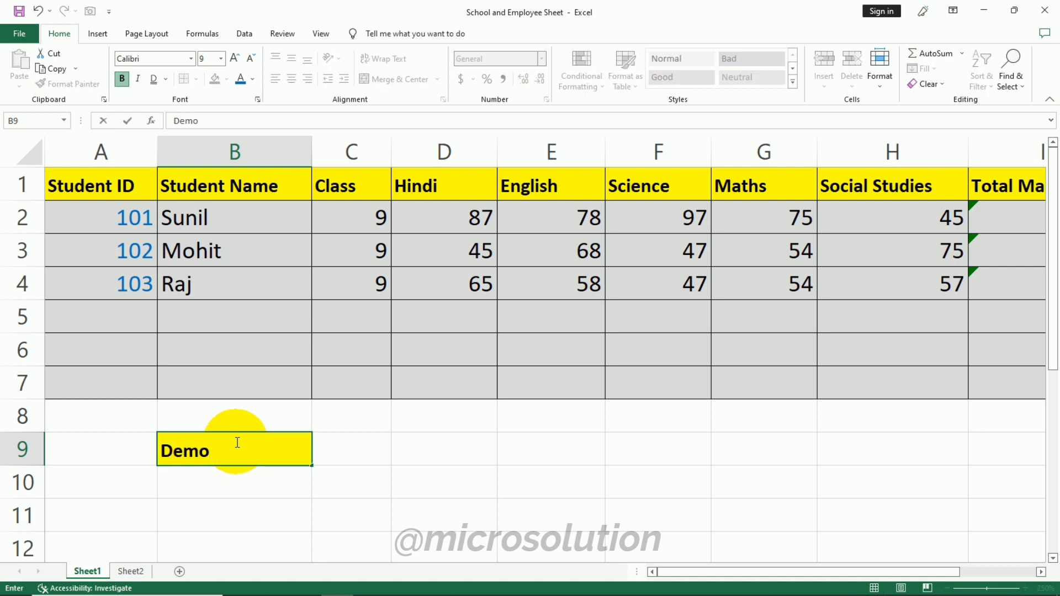
type("mo")
left_click(323, 479)
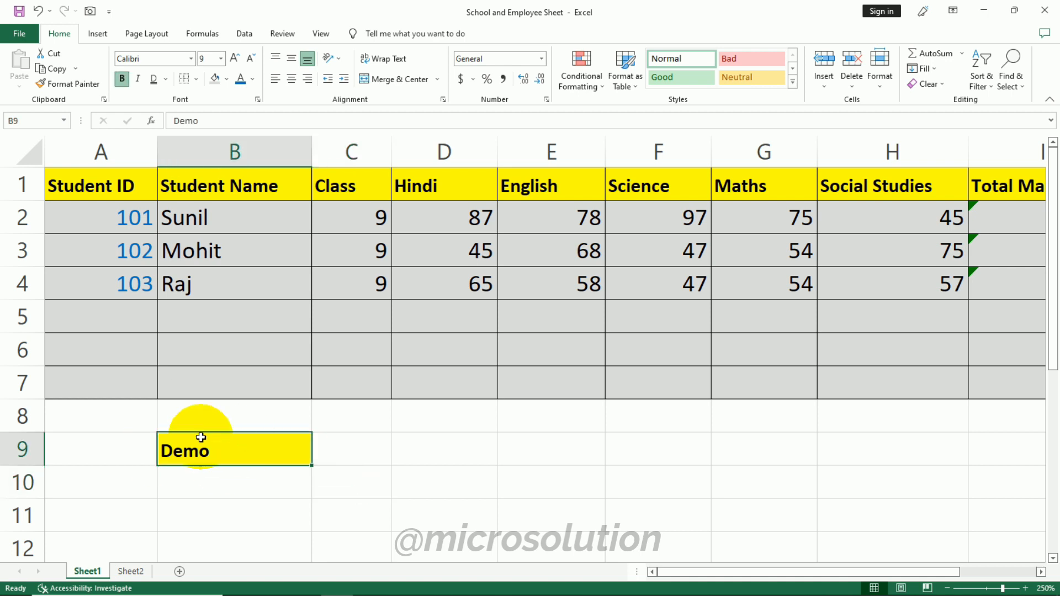
Step: Set the Demo text in B9 to the a Apple Tea font with a blue theme font color
left_click(191, 59)
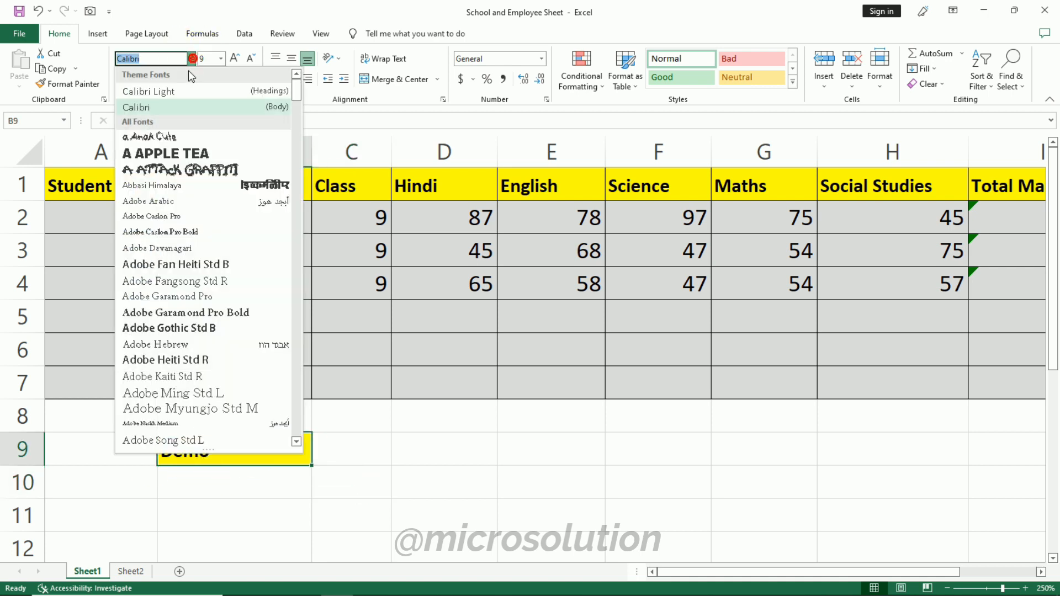
left_click(159, 153)
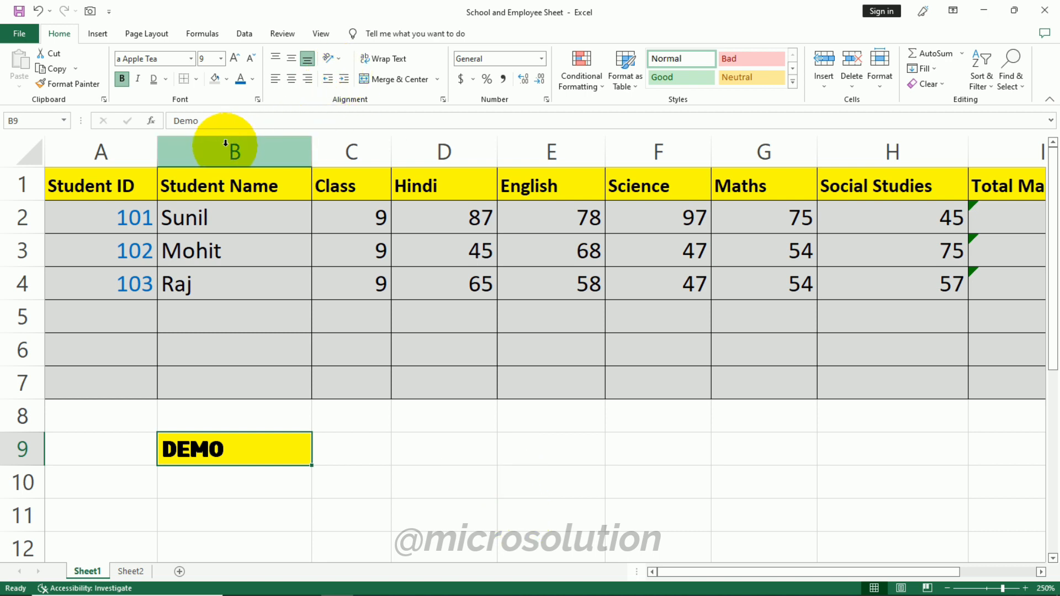
left_click(253, 79)
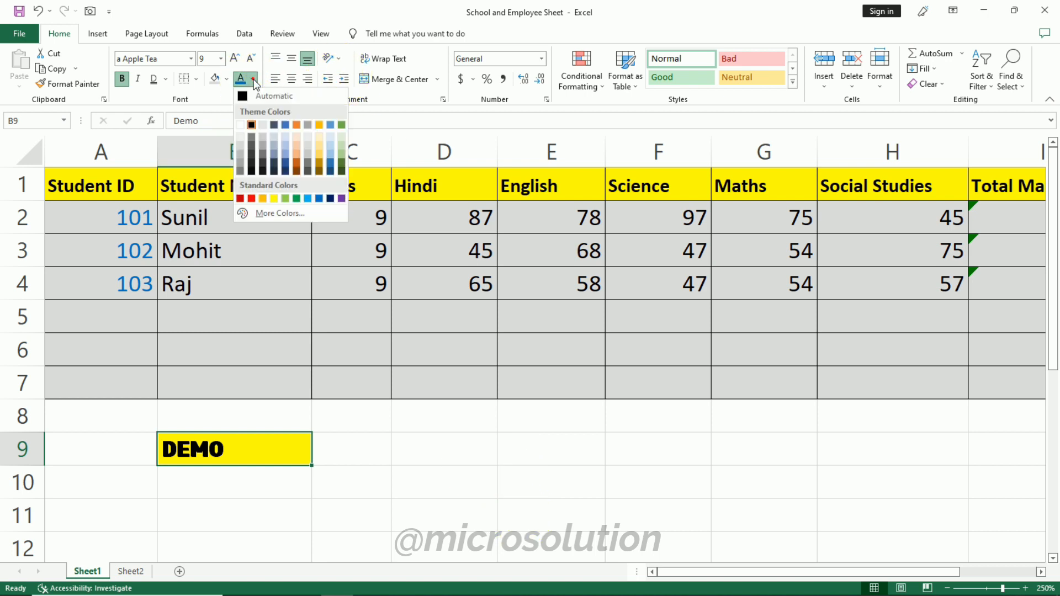
left_click(283, 127)
left_click(396, 476)
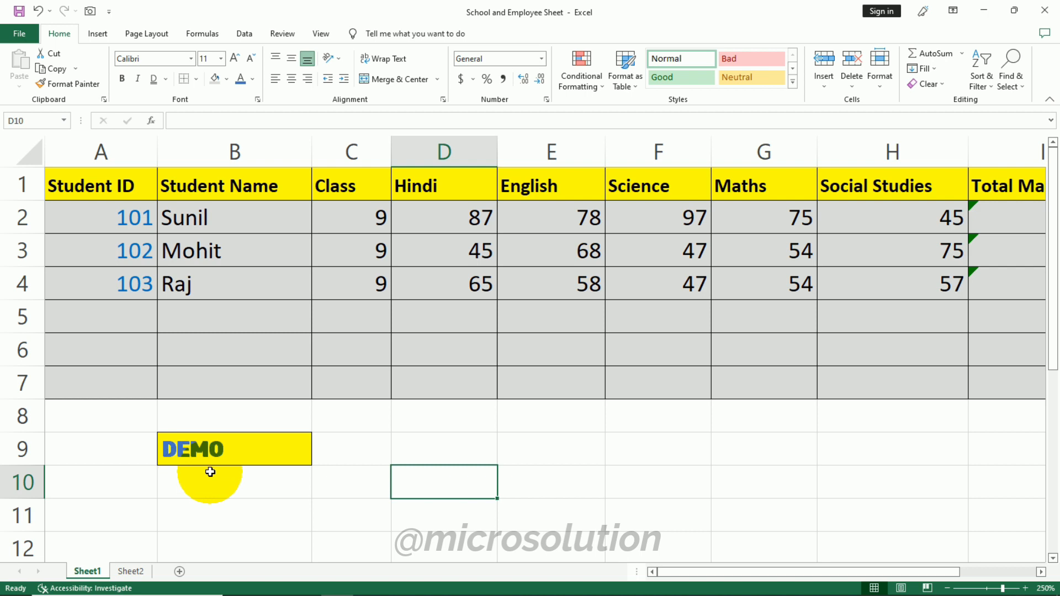
Step: Copy B9's formatting to D9 with Format Painter and enter Demo in D9
left_click(251, 454)
left_click(69, 83)
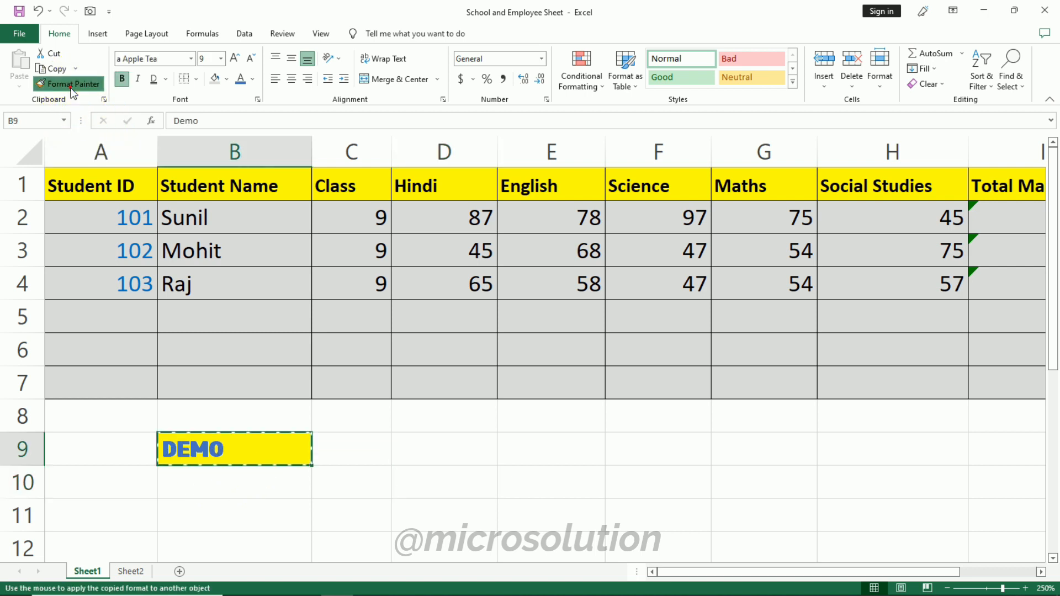
left_click(460, 447)
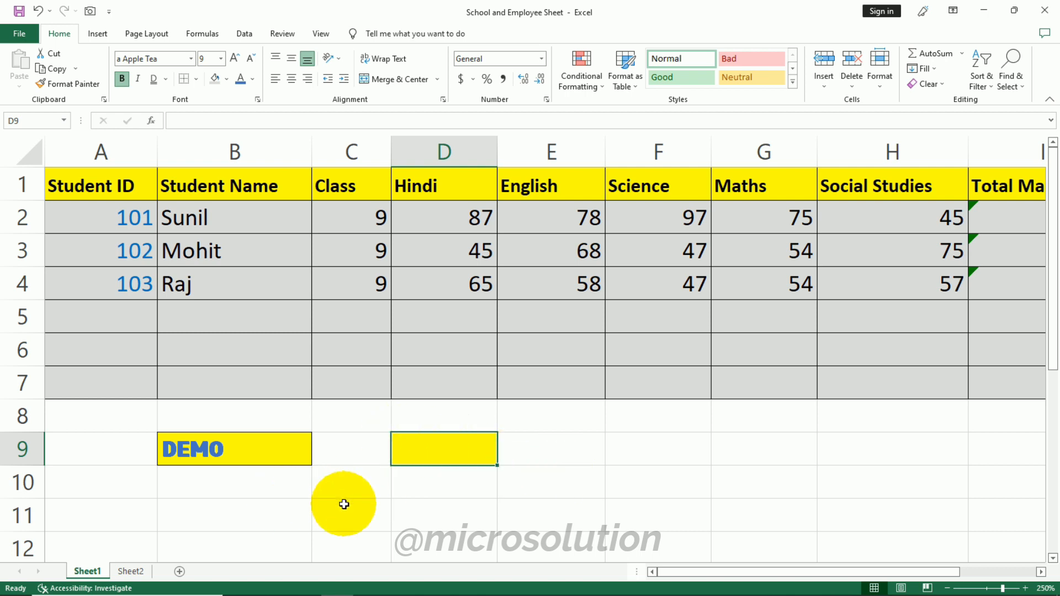
type("De")
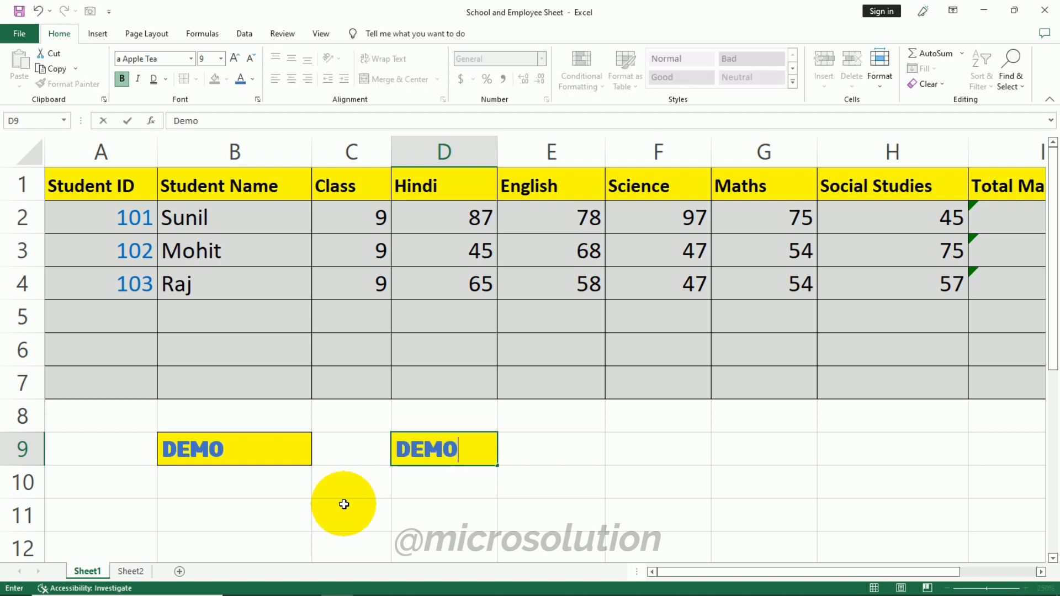
type("mo")
Step: Enter Demo in E9, fill the cell with the standard yellow color and apply the last-used font color
left_click(534, 446)
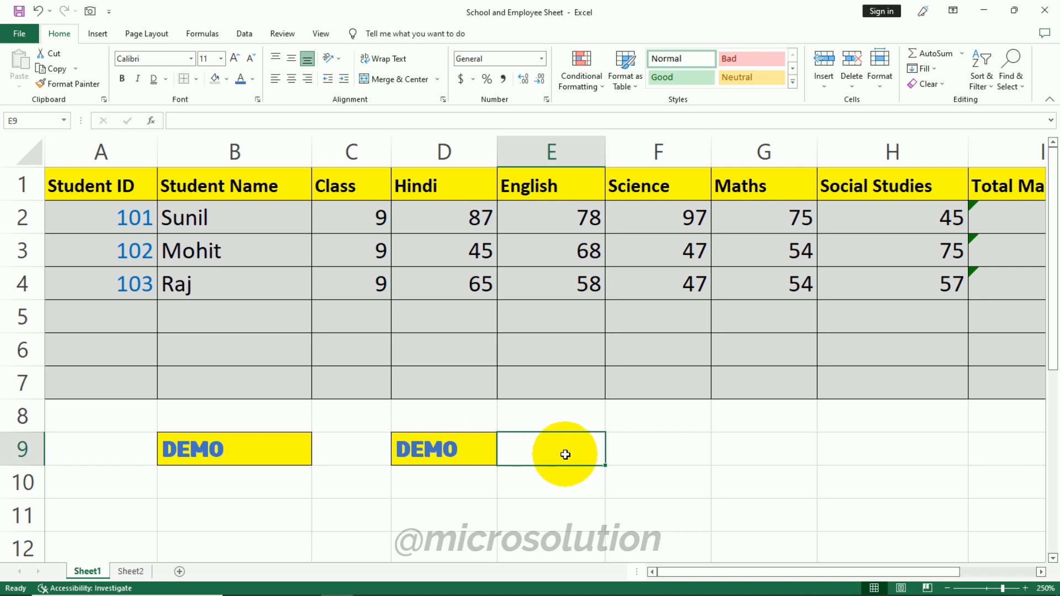
type("Demo")
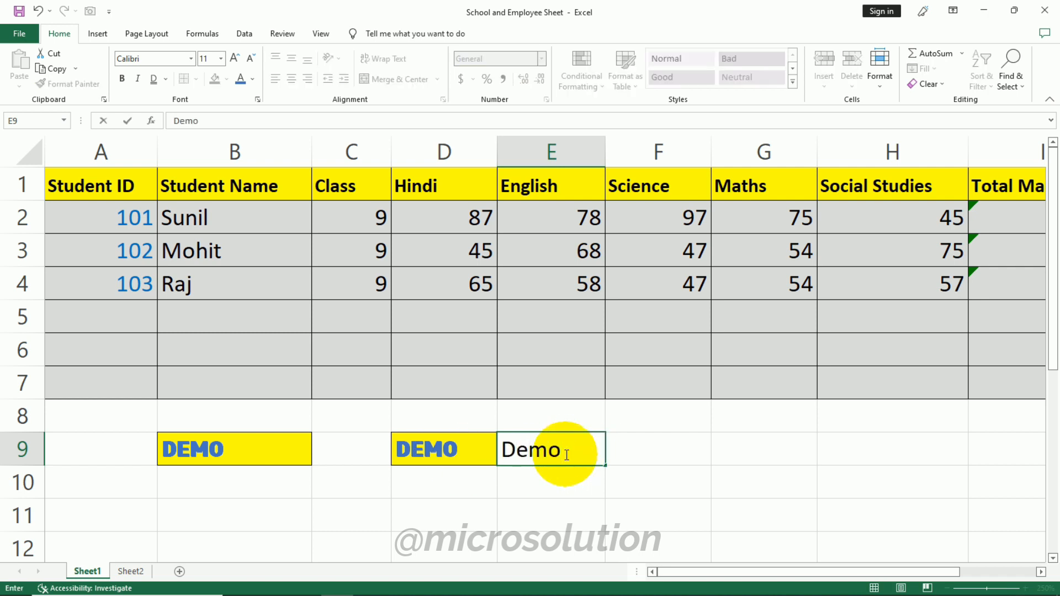
left_click(560, 482)
left_click(566, 447)
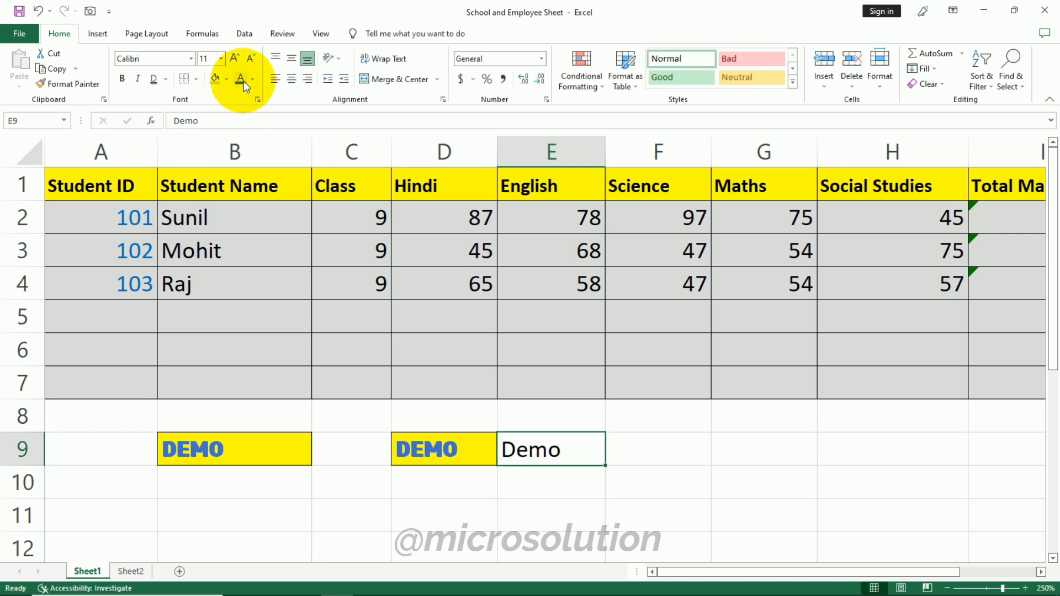
left_click(227, 79)
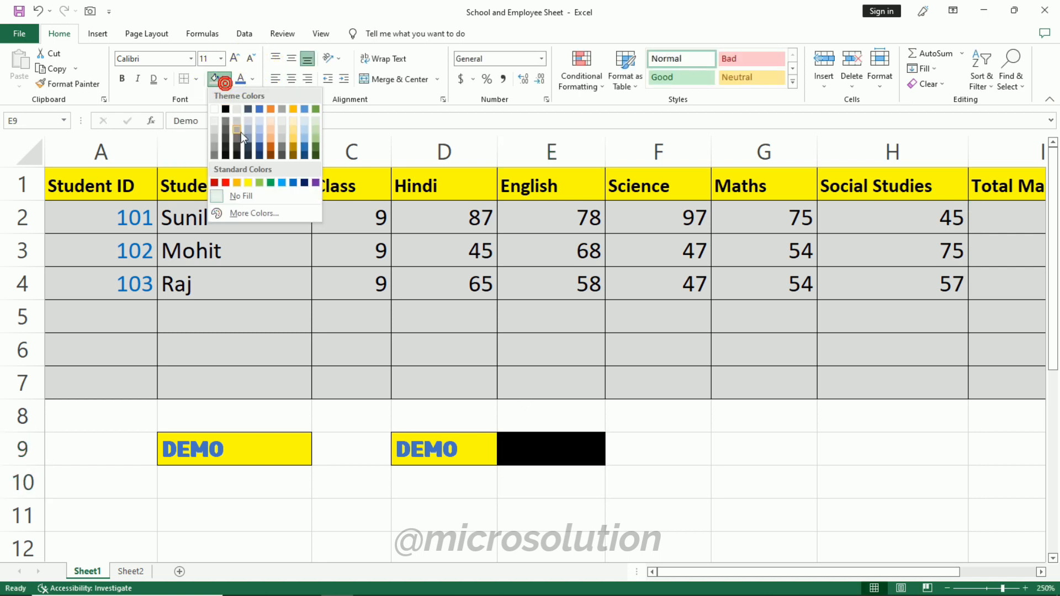
left_click(247, 183)
left_click(241, 79)
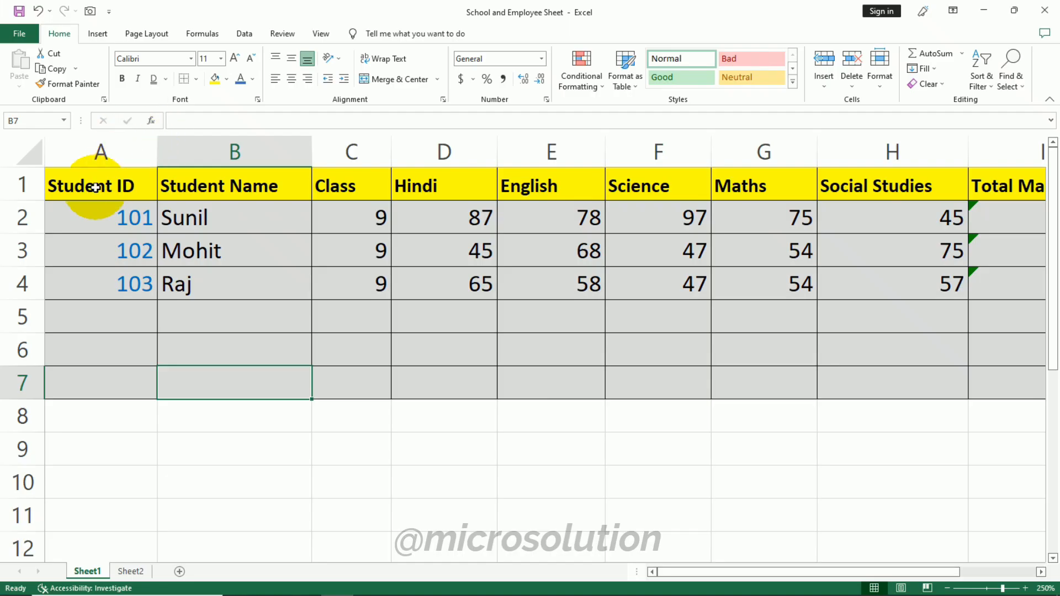
Step: Try center and right alignment on the header row A1:J1, then set it to left alignment
left_click(82, 185)
left_click_drag(81, 186, 882, 189)
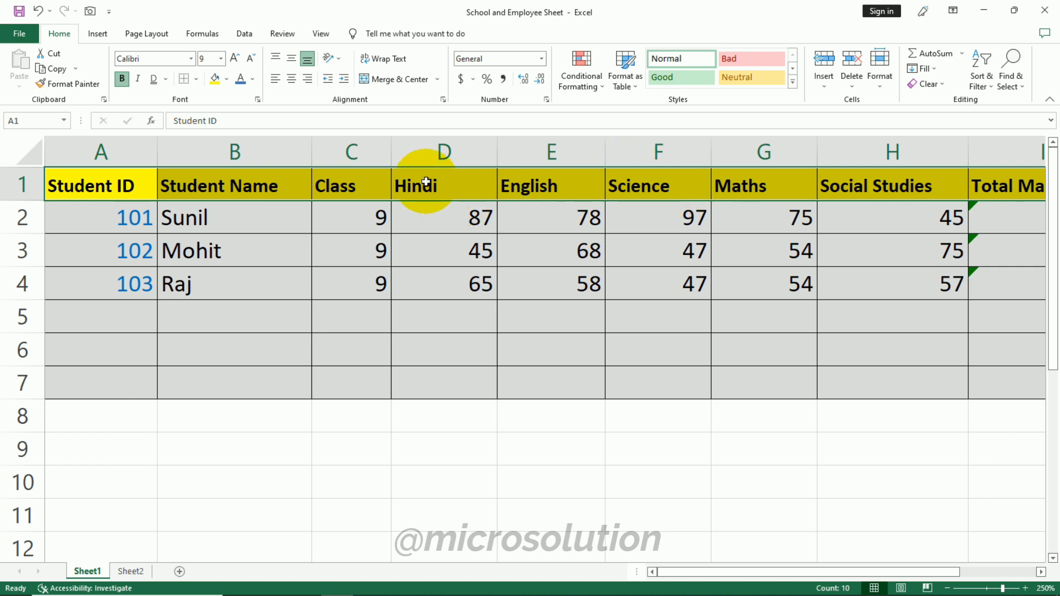
left_click(292, 80)
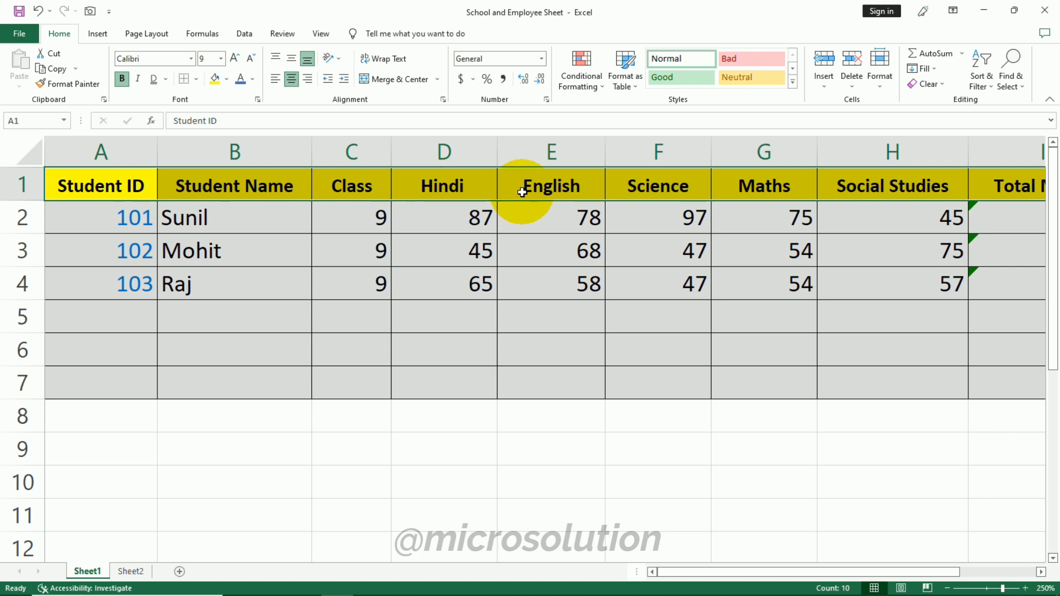
left_click(313, 77)
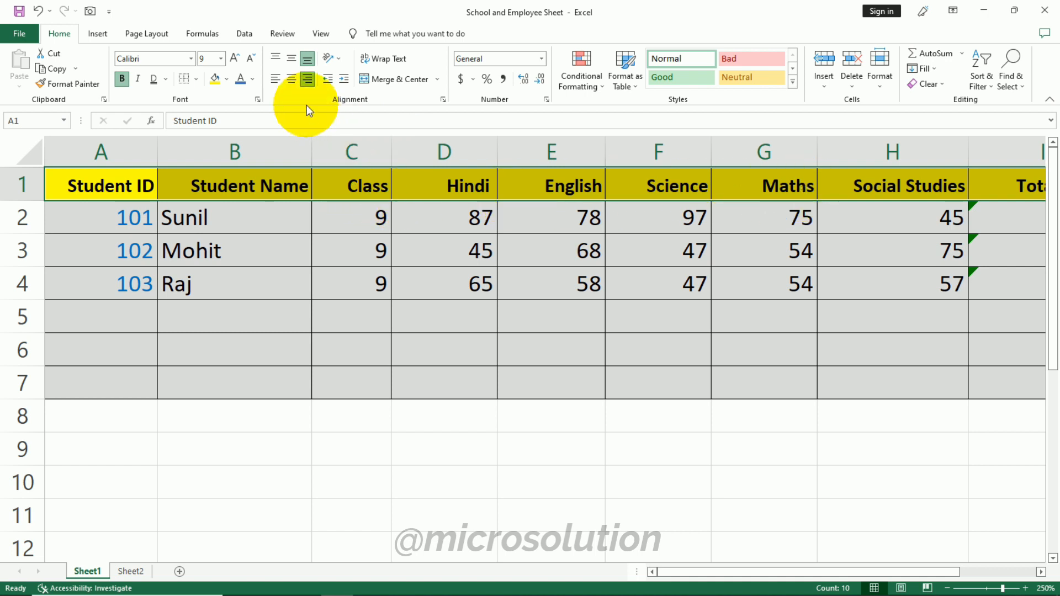
left_click(275, 79)
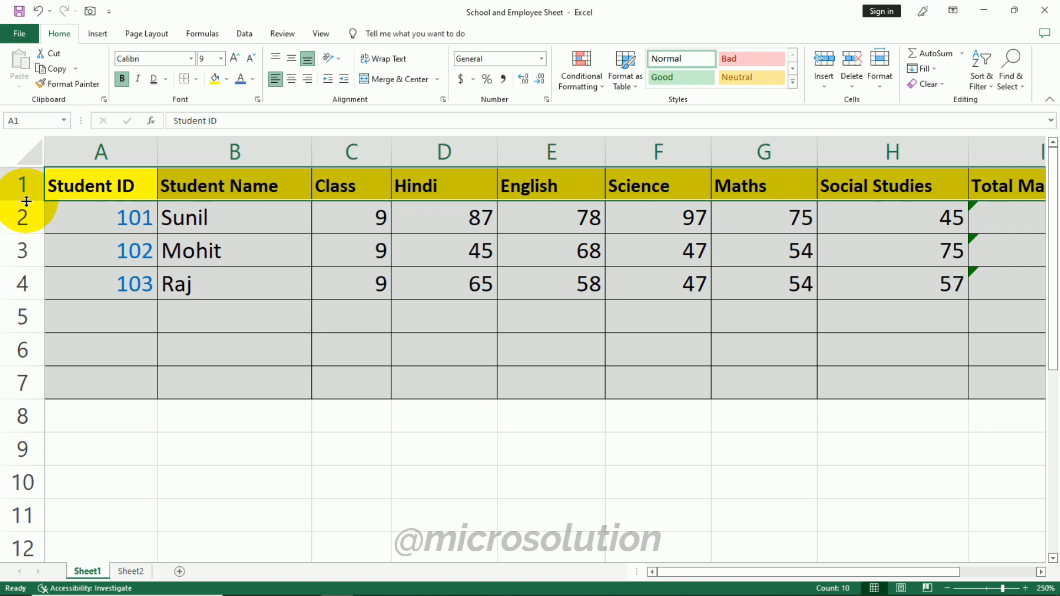
Step: Make header row 1 about twice as tall and center the Student ID header in A1 horizontally
left_click_drag(27, 201, 27, 234)
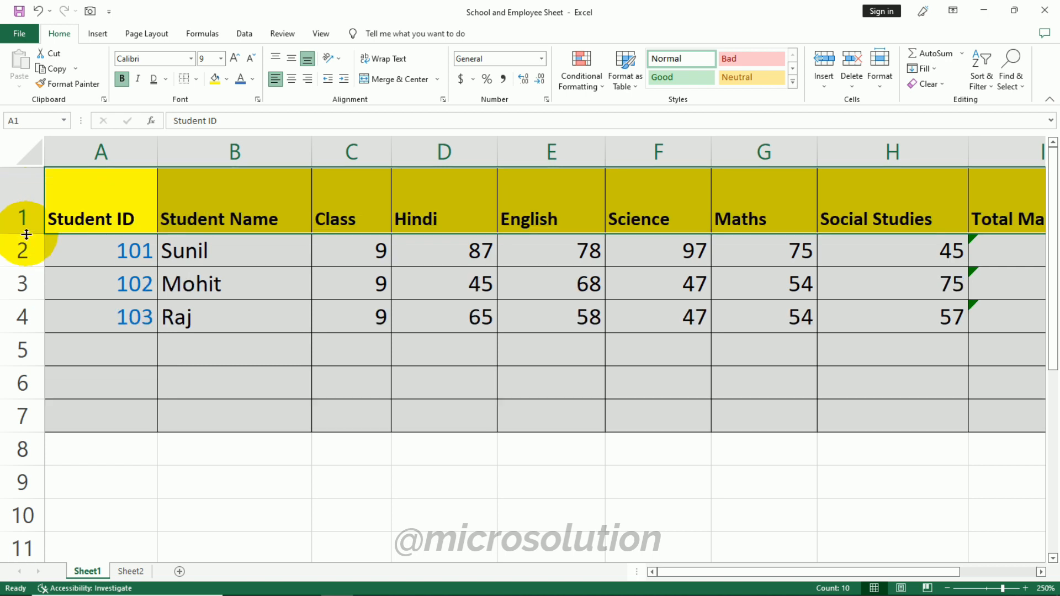
left_click(105, 203)
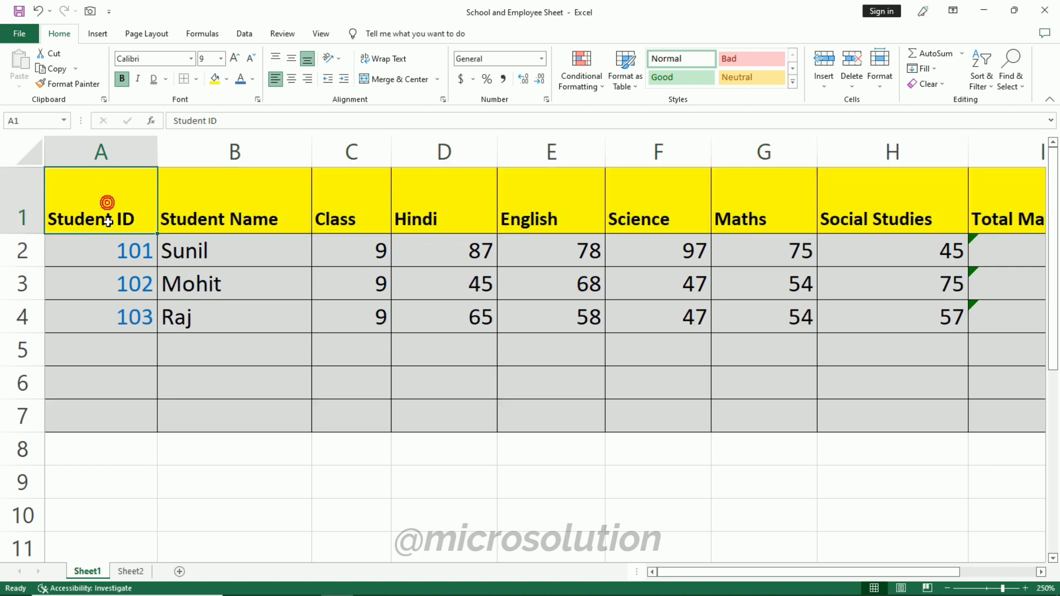
left_click(103, 221)
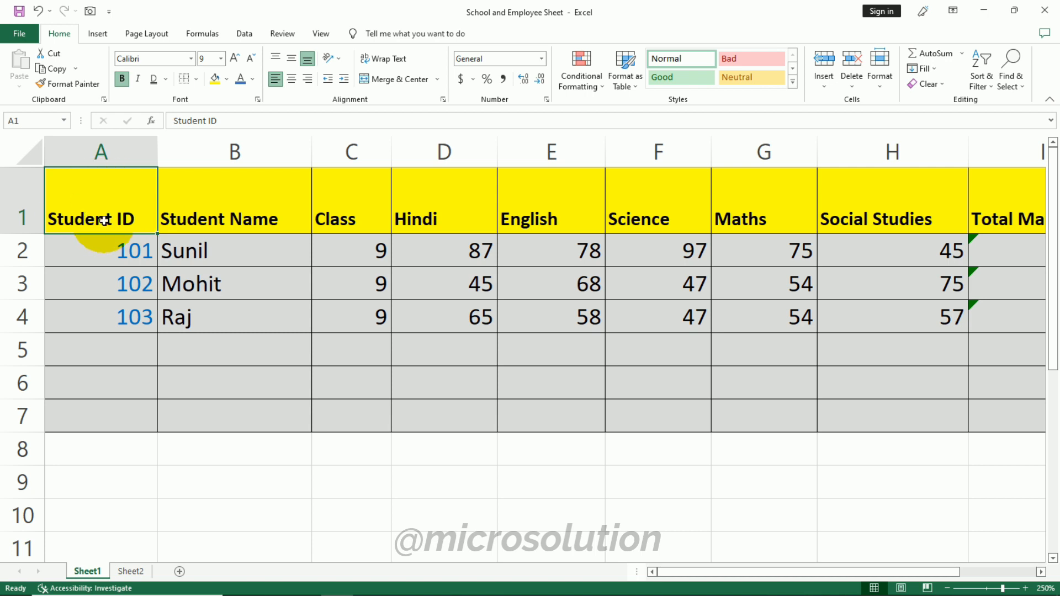
left_click(291, 79)
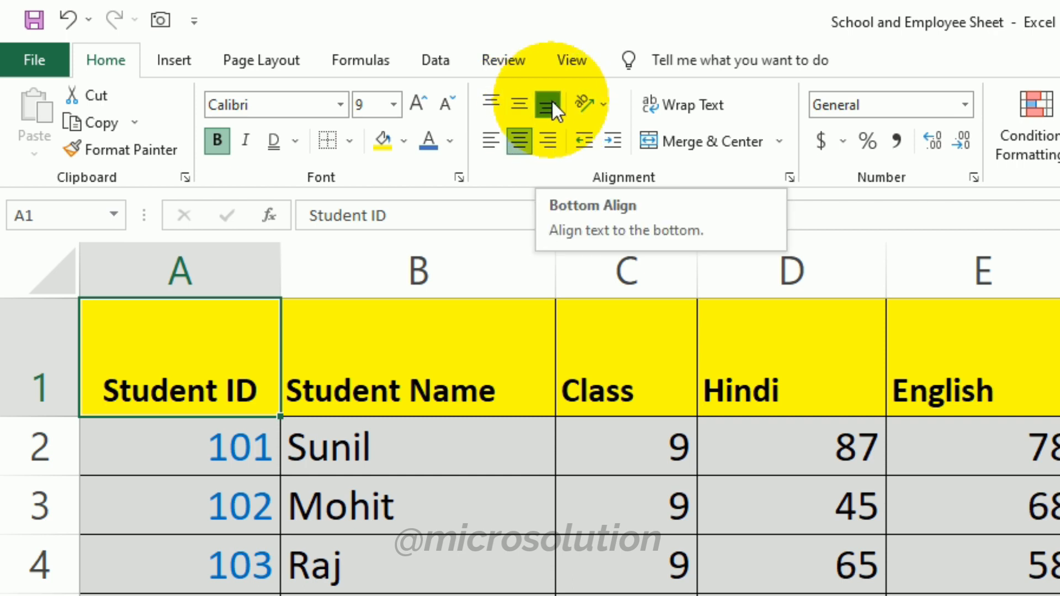
Step: Try the middle and top vertical alignments on the Student ID header in A1 and return it to bottom alignment
left_click(525, 102)
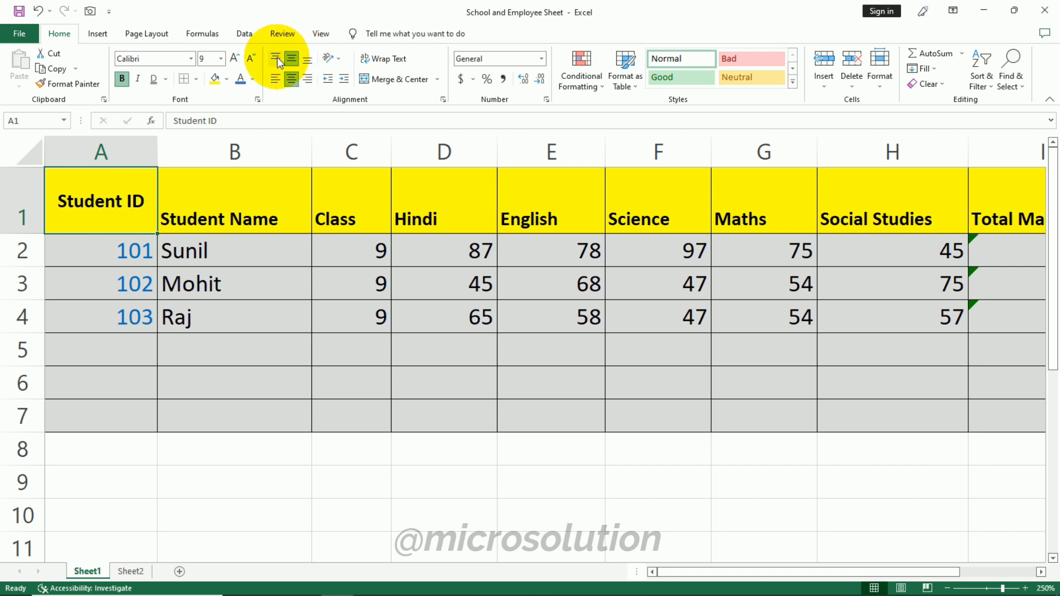
left_click(275, 58)
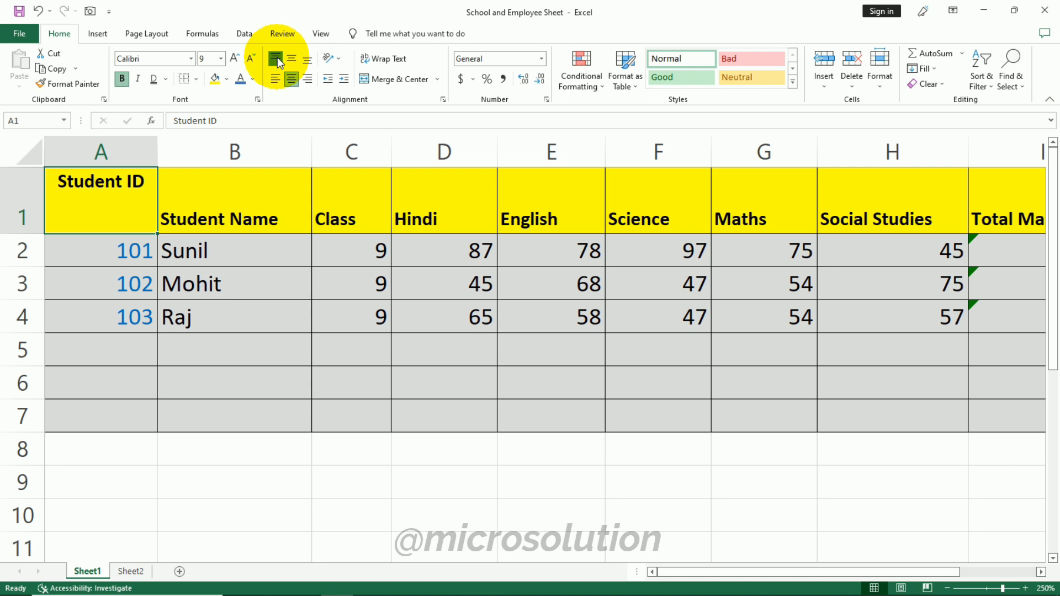
left_click(308, 59)
left_click(291, 59)
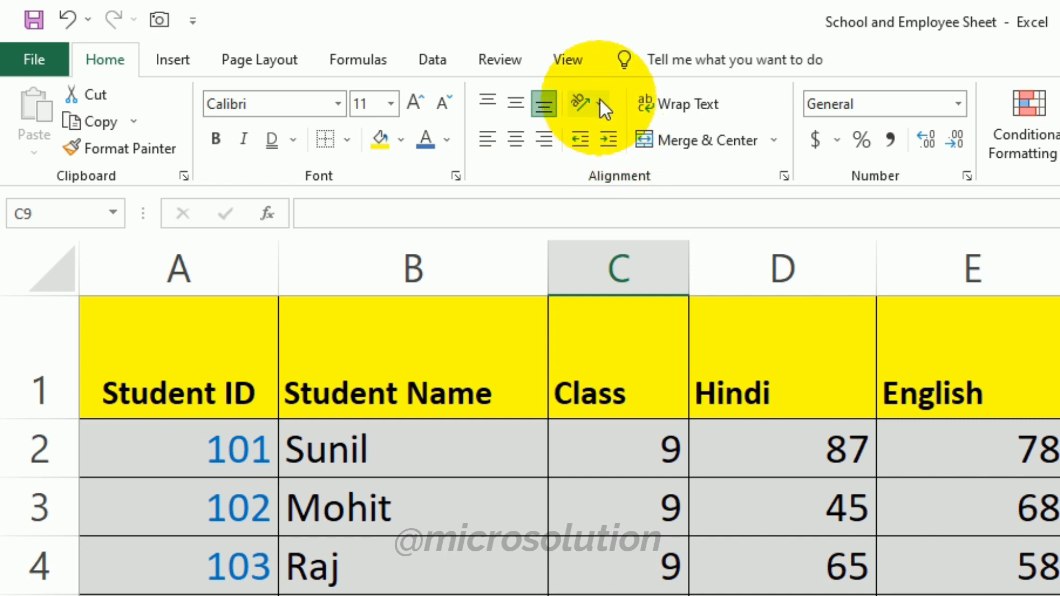
Step: Apply the Angle Counterclockwise orientation to the Student ID header in A1 and widen column A
left_click(599, 98)
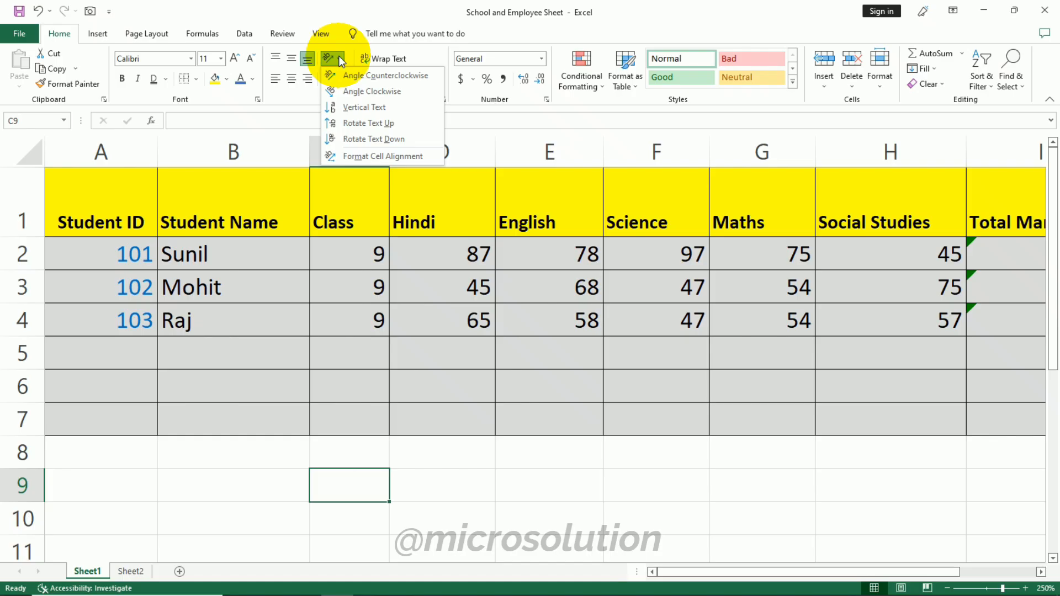
left_click(113, 201)
left_click(126, 204)
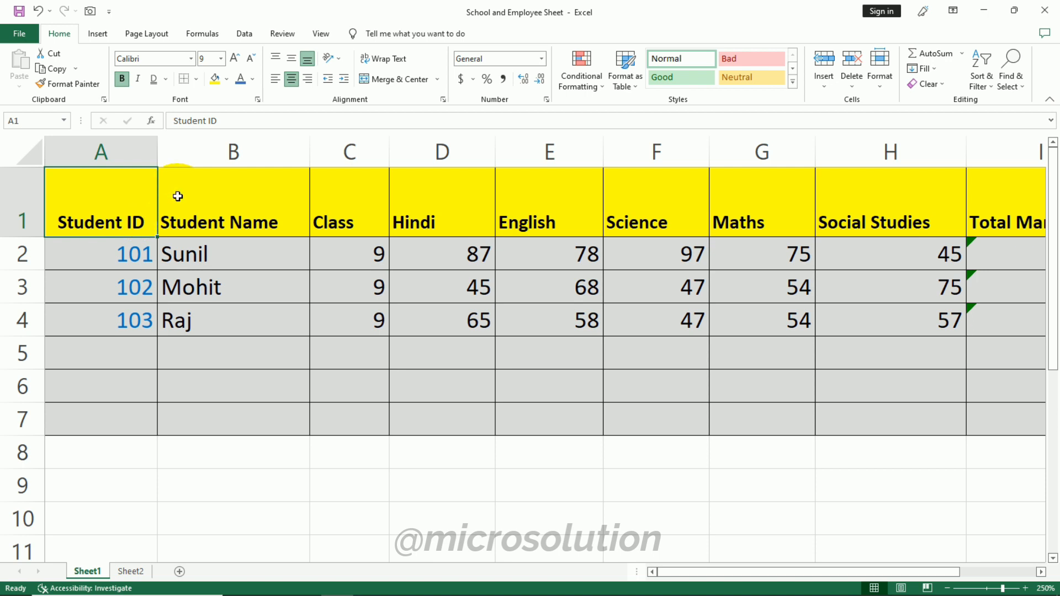
left_click(340, 58)
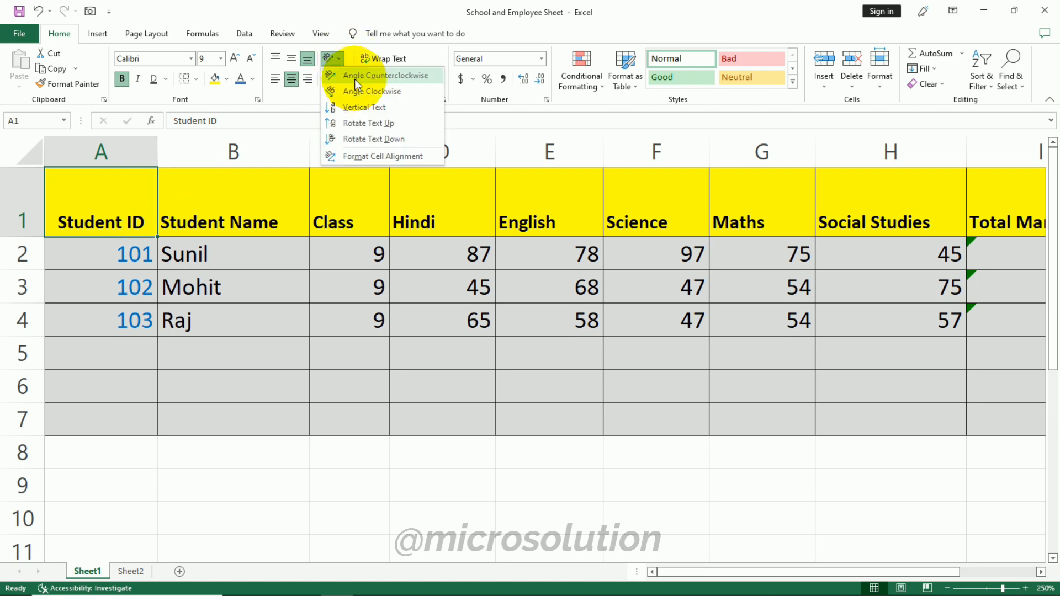
left_click(357, 78)
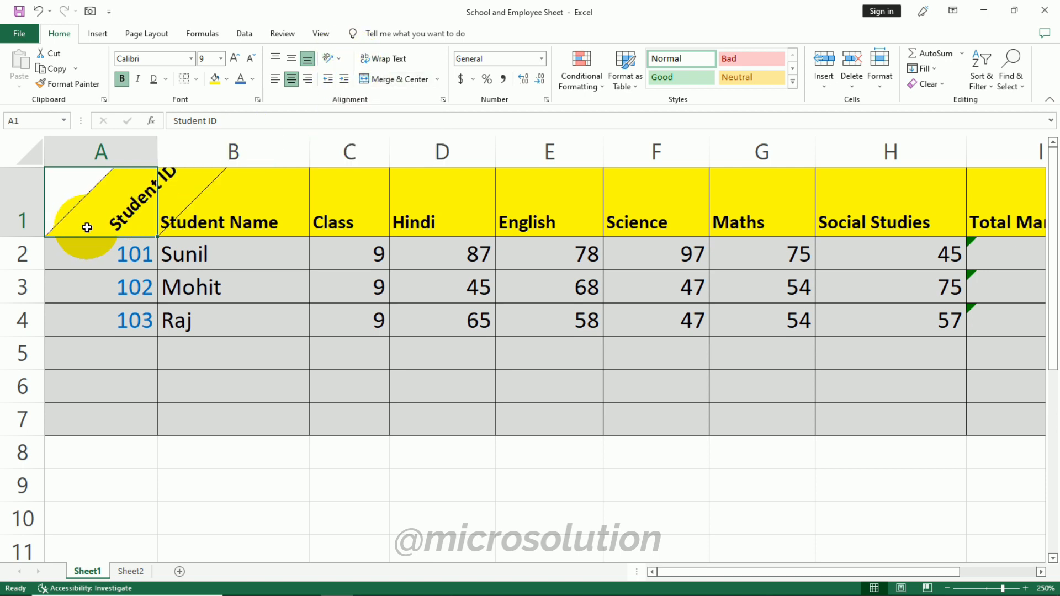
double_click(157, 152)
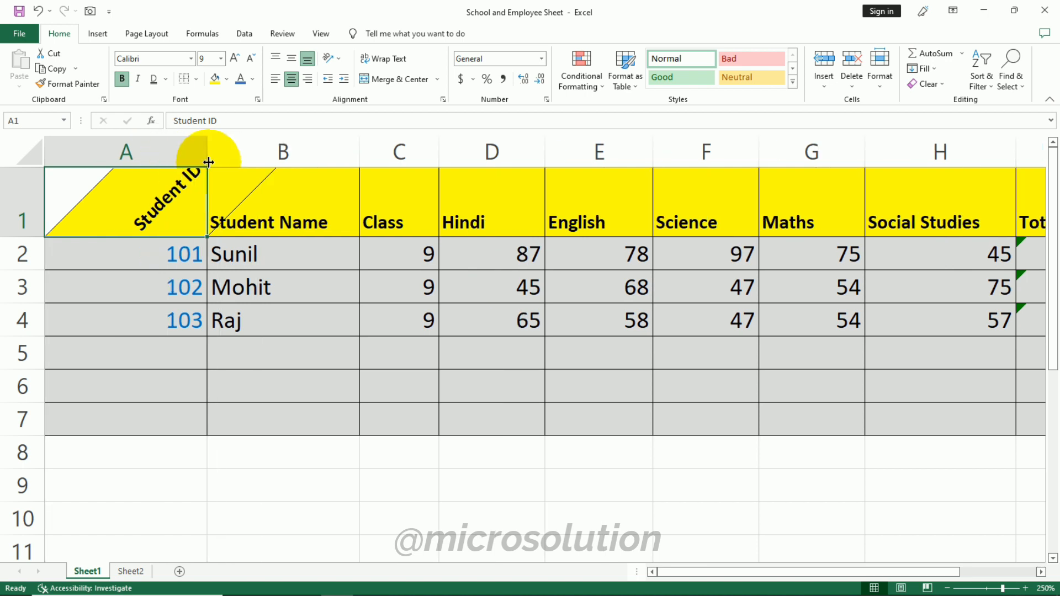
Step: Increase header row 1's height, apply Angle Clockwise to the Student Name header in B1, center it and widen column B
left_click_drag(22, 237, 22, 279)
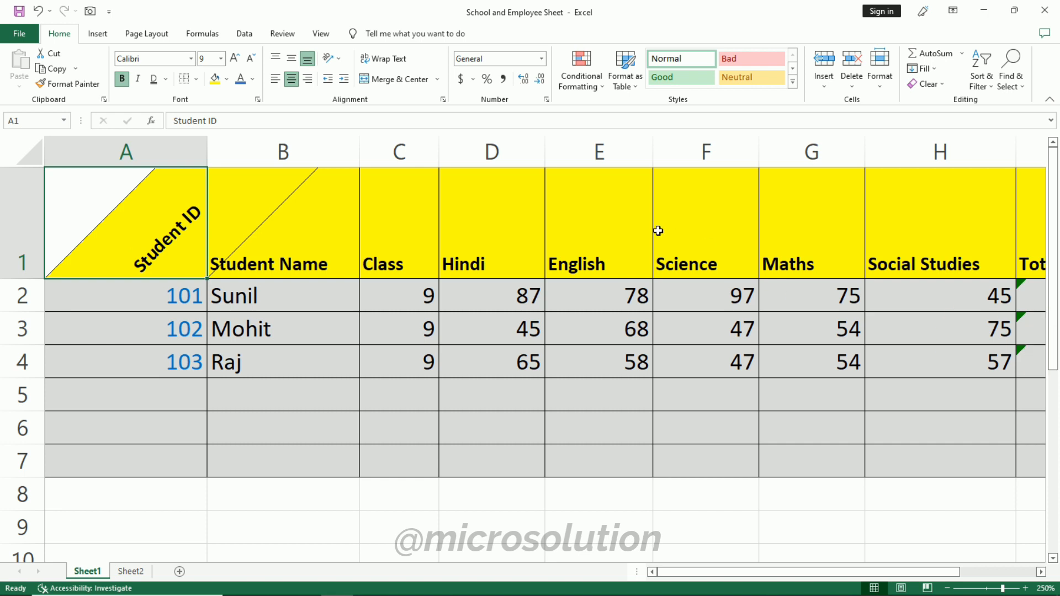
left_click(288, 225)
left_click(334, 59)
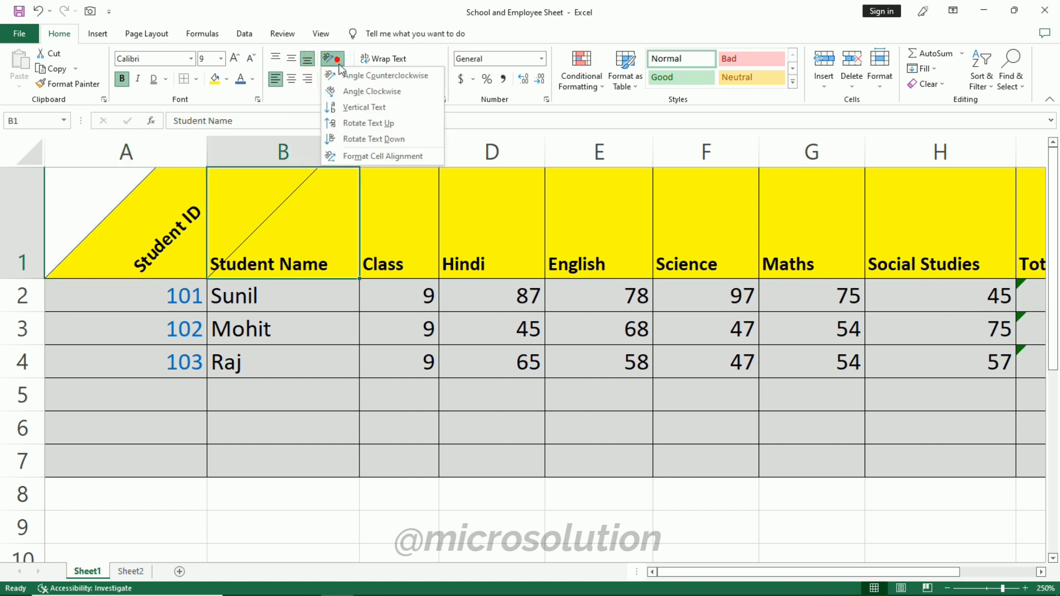
left_click(350, 93)
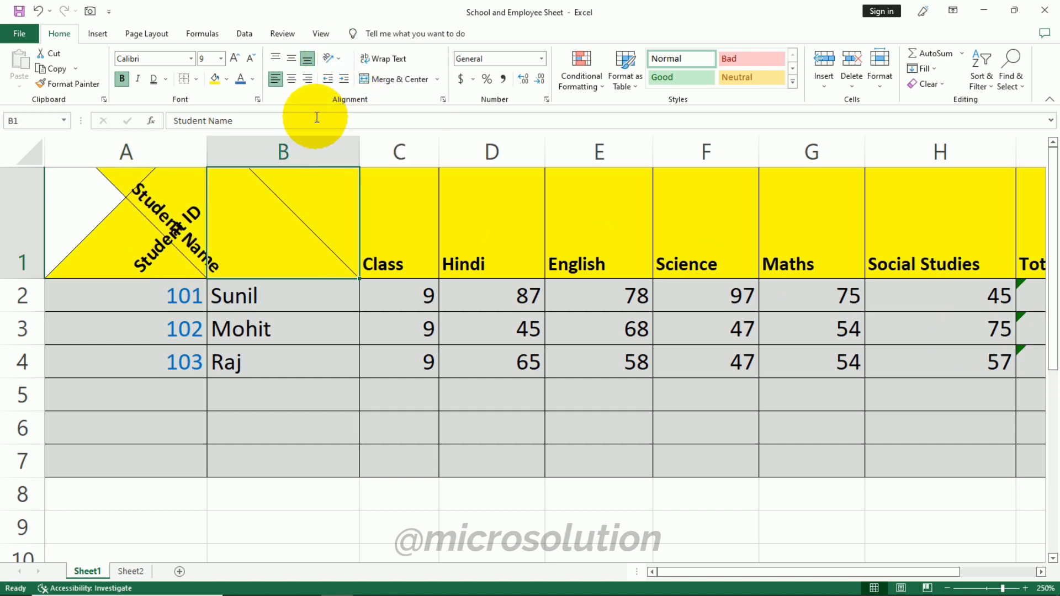
left_click(292, 80)
left_click_drag(360, 150, 414, 151)
Step: Undo the orientation and sizing changes to headers A1 and B1, and browse the text orientation options for A1
key("ctrl+z")
key("ctrl+z")
key("ctrl+z")
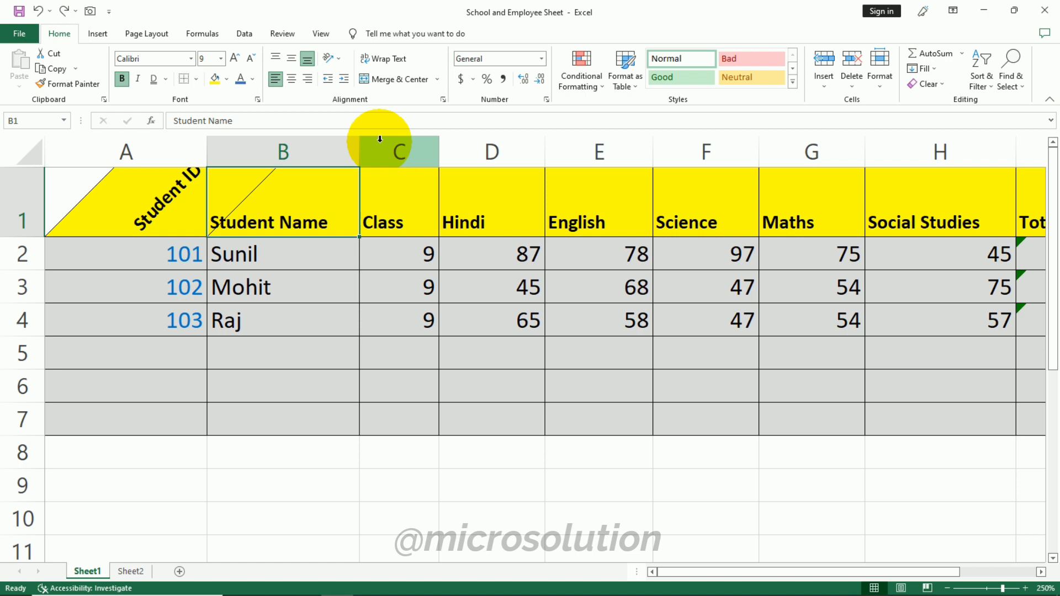
key("ctrl+z")
key("ctrl+z")
left_click(332, 59)
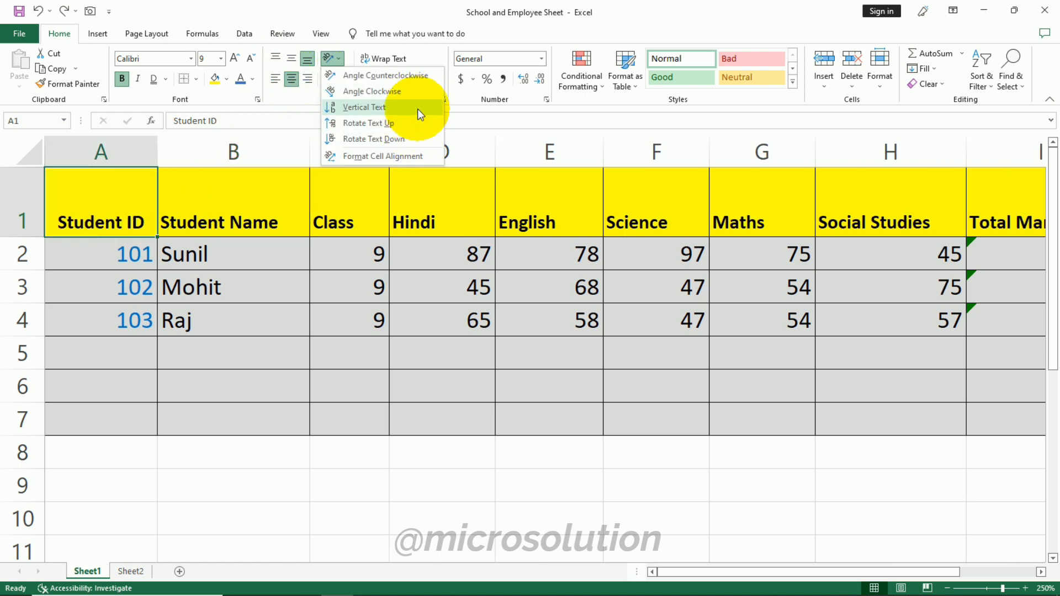
left_click(388, 131)
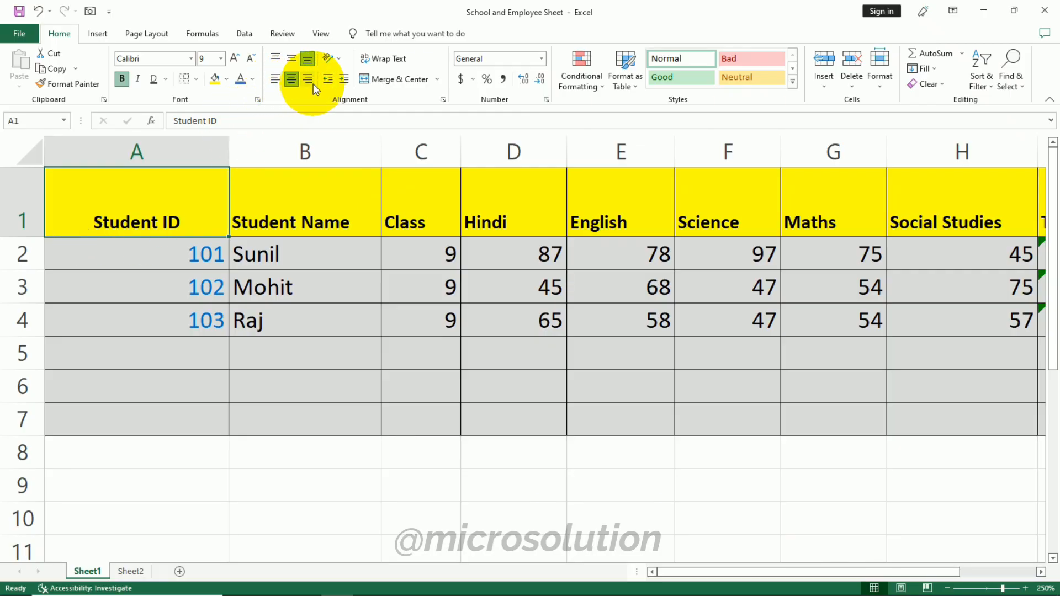
Step: Try right alignment on the Student ID header in A1 and set it to left alignment
left_click(277, 83)
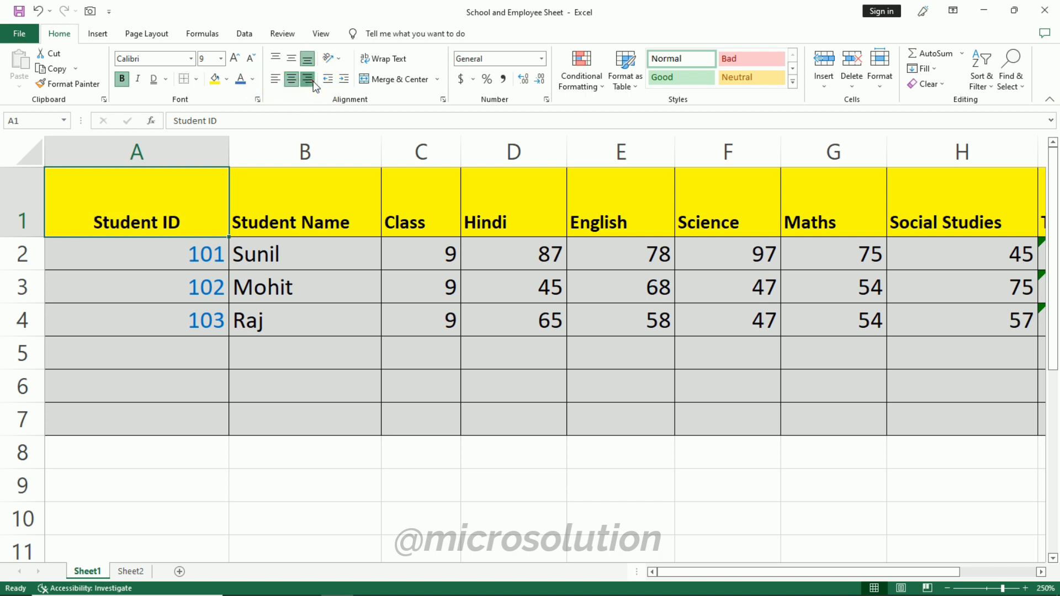
left_click(310, 81)
left_click(276, 80)
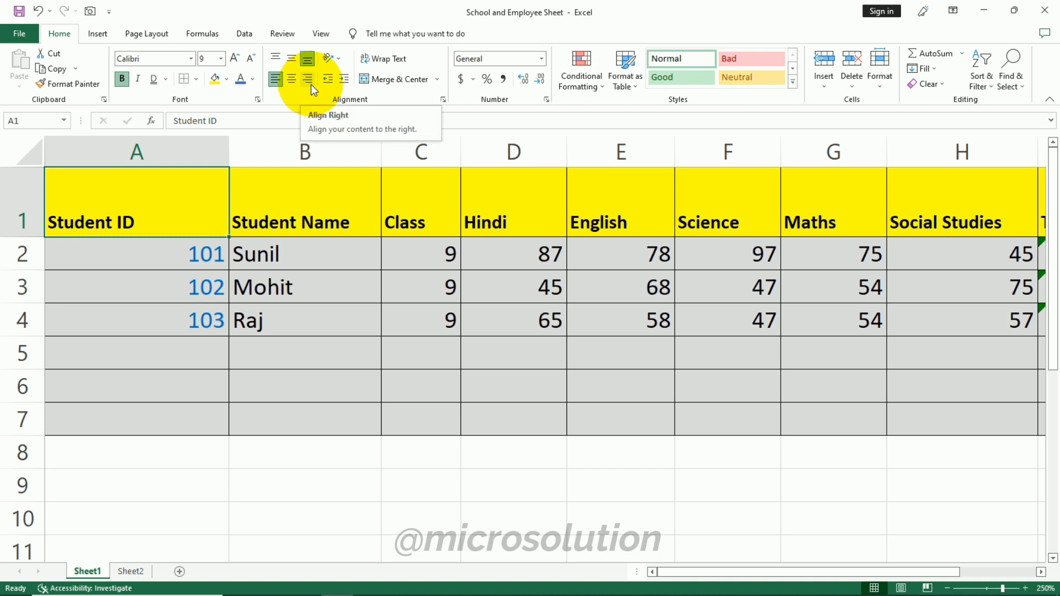
Step: Increase the indent of the Student ID header in A1 over several levels, and decrease it back to the left cell edge
left_click(343, 79)
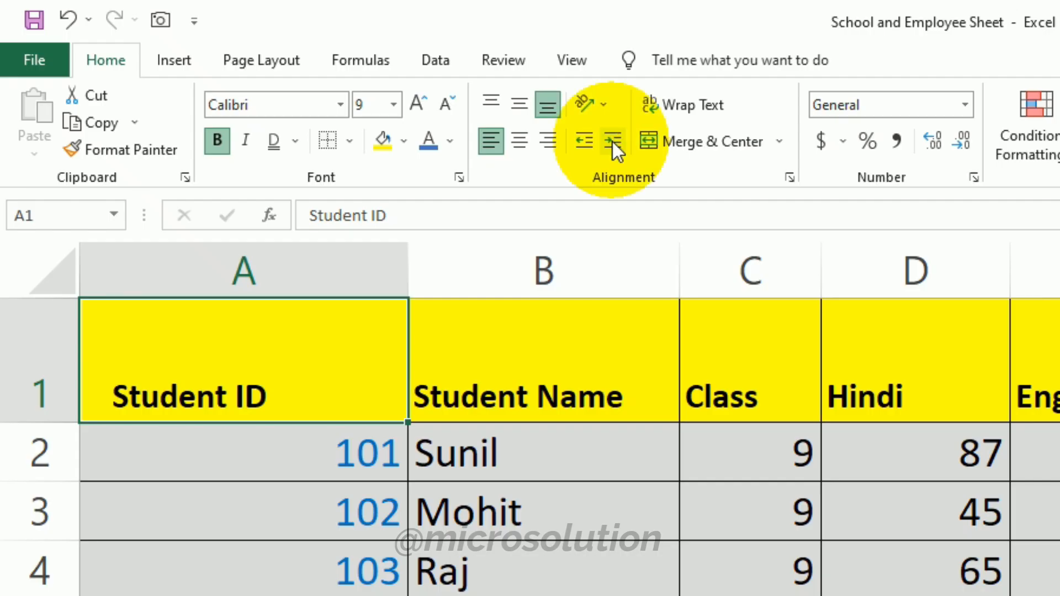
left_click(612, 141)
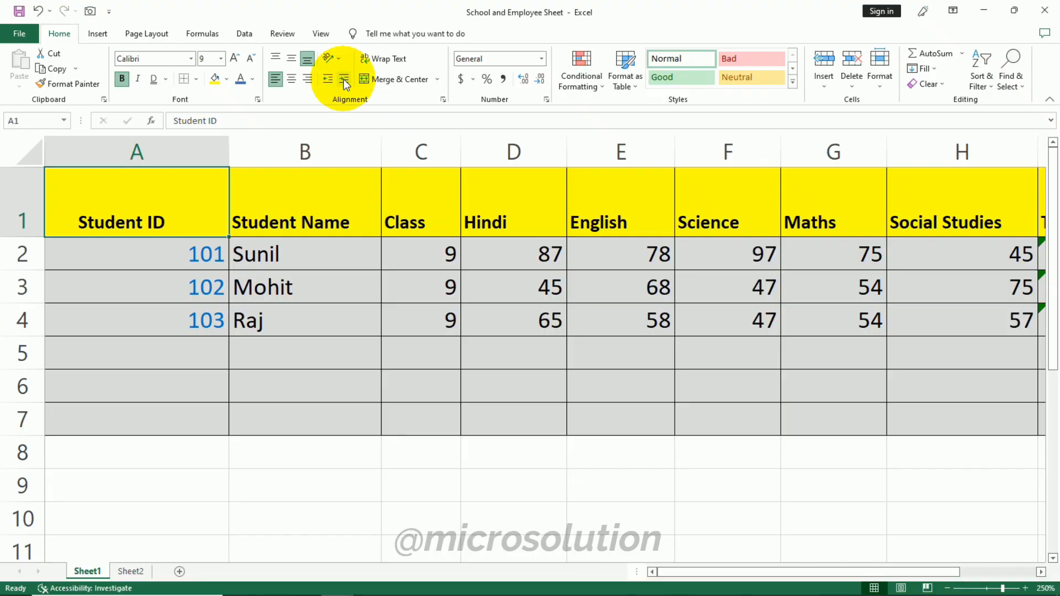
left_click(344, 79)
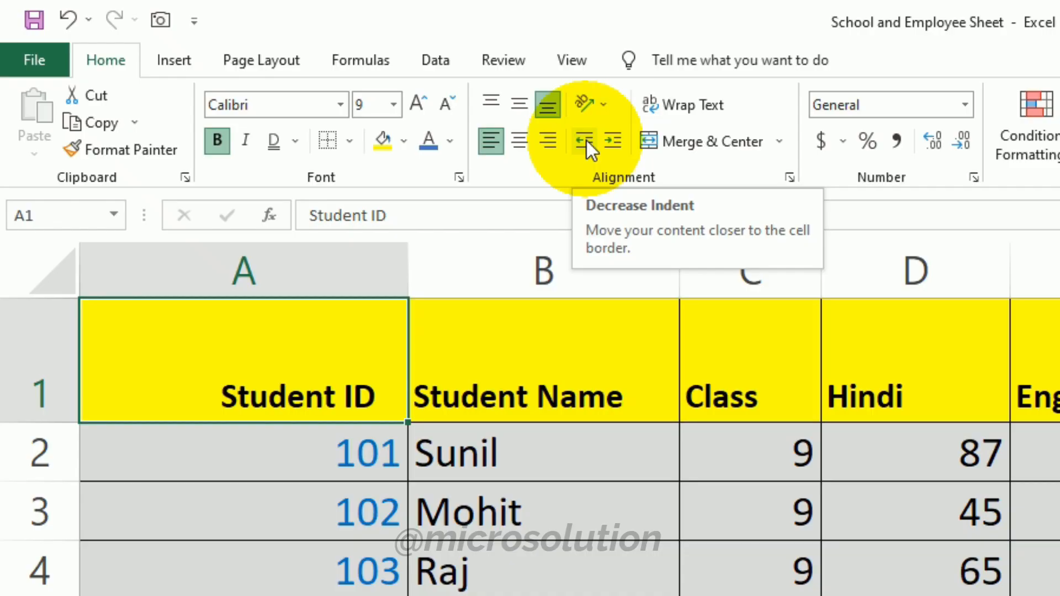
left_click(586, 140)
left_click(586, 140)
left_click(586, 140)
left_click(586, 140)
left_click(586, 140)
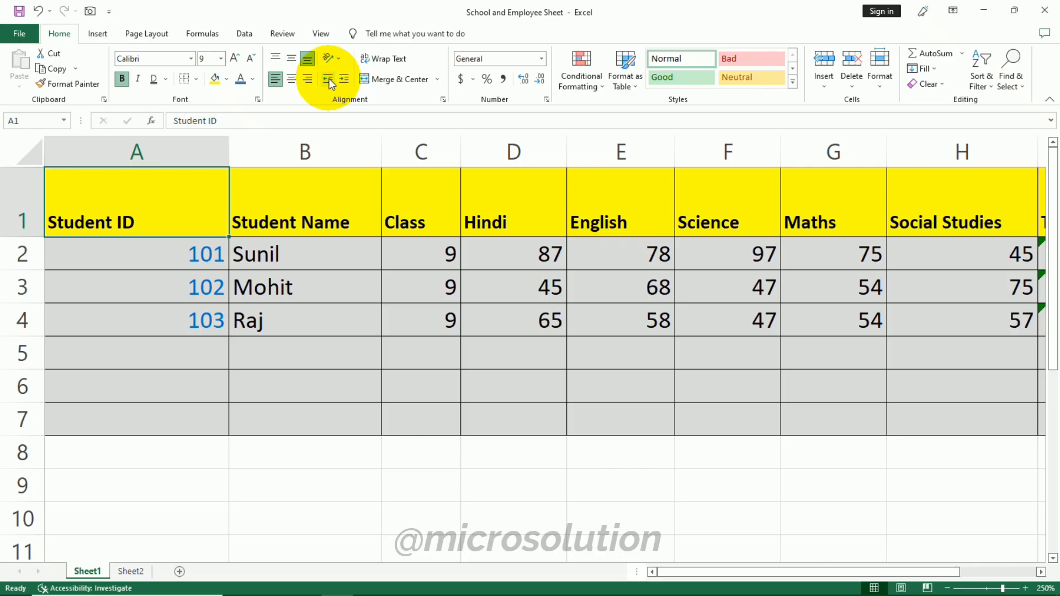
Step: Indent the Student ID header in A1 once more and remove the indent again
left_click(344, 82)
left_click(346, 84)
left_click(346, 84)
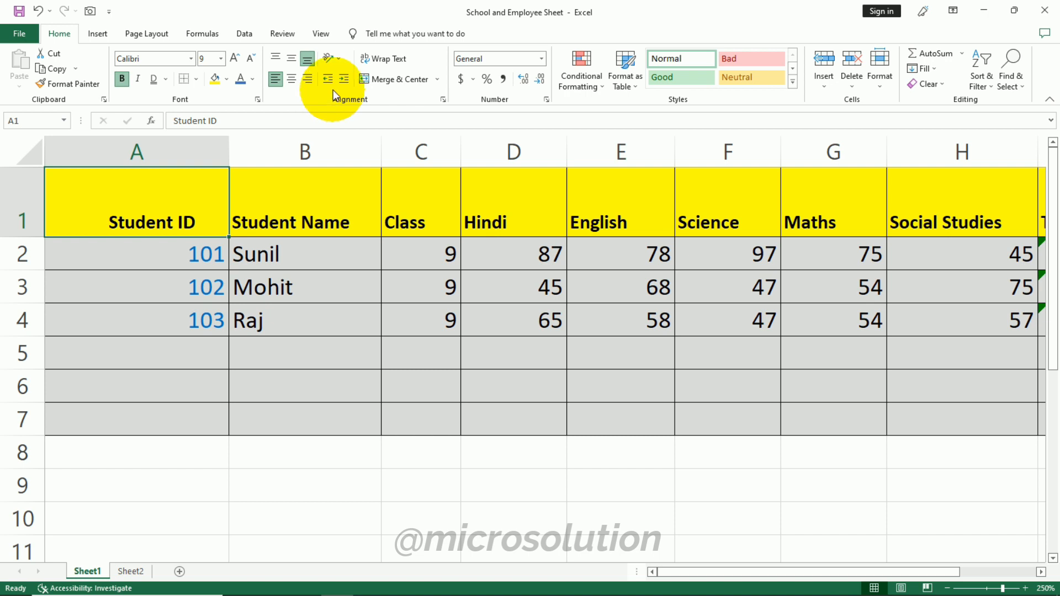
left_click(328, 79)
left_click(327, 79)
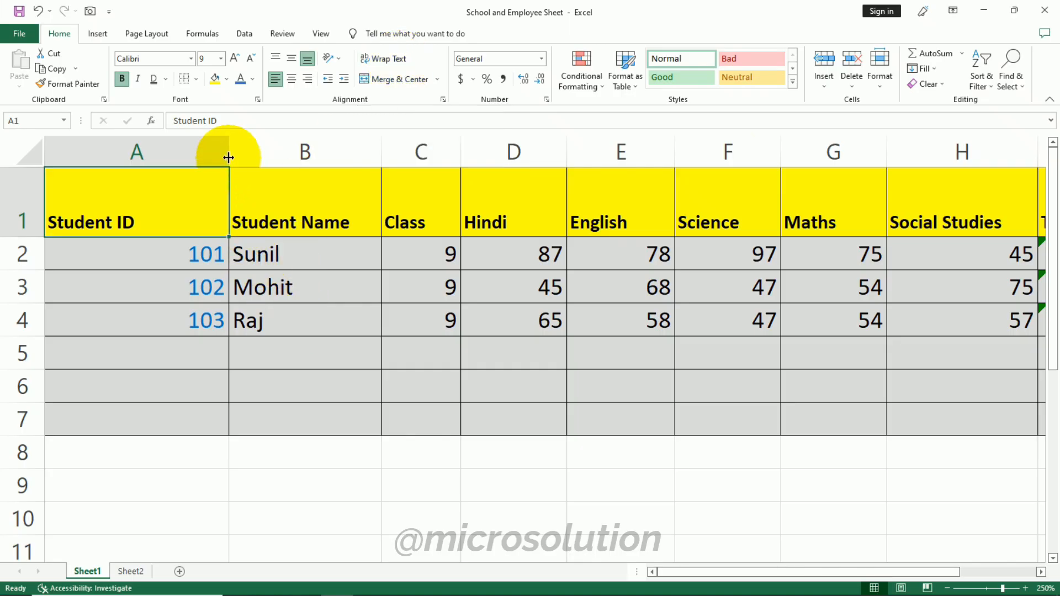
Step: Narrow column A to fit the Student ID header, and make column B narrower than the Student Name header
left_click_drag(228, 157, 146, 159)
left_click(259, 206)
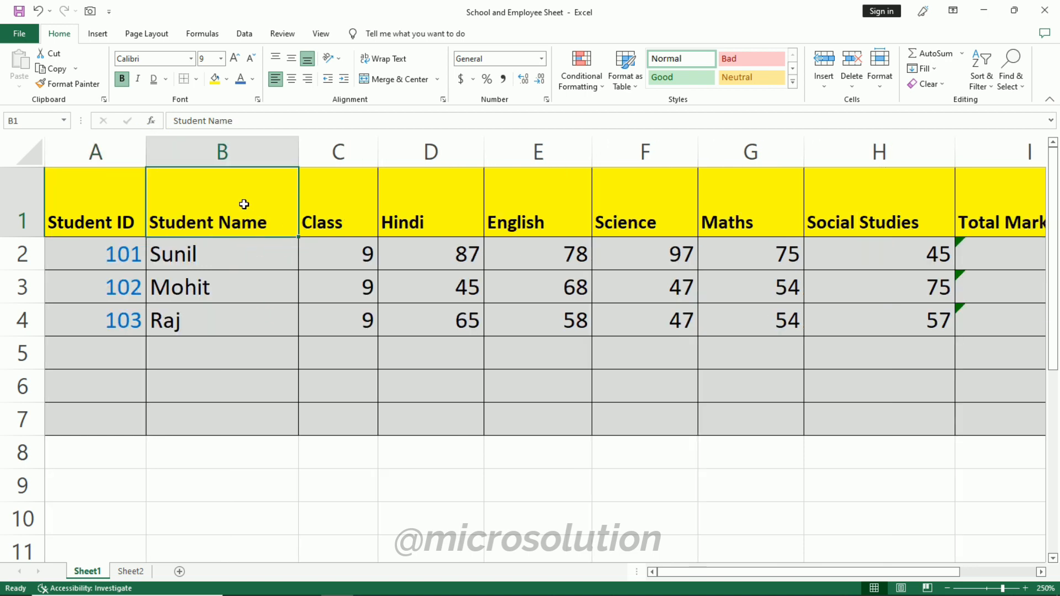
left_click_drag(299, 149, 239, 161)
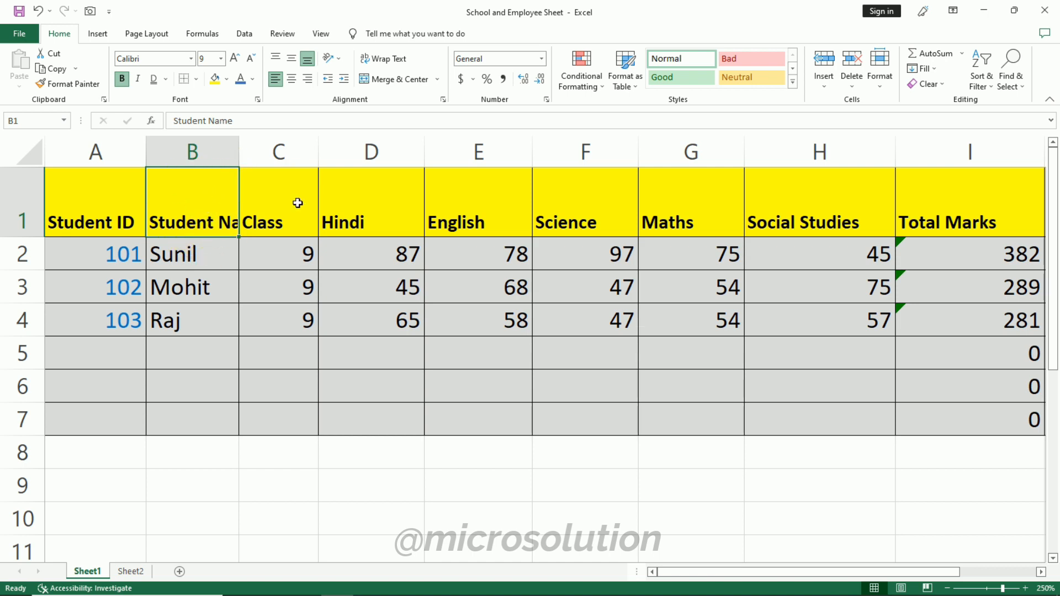
Step: Apply Wrap Text to the Student Name header in B1
left_click(385, 80)
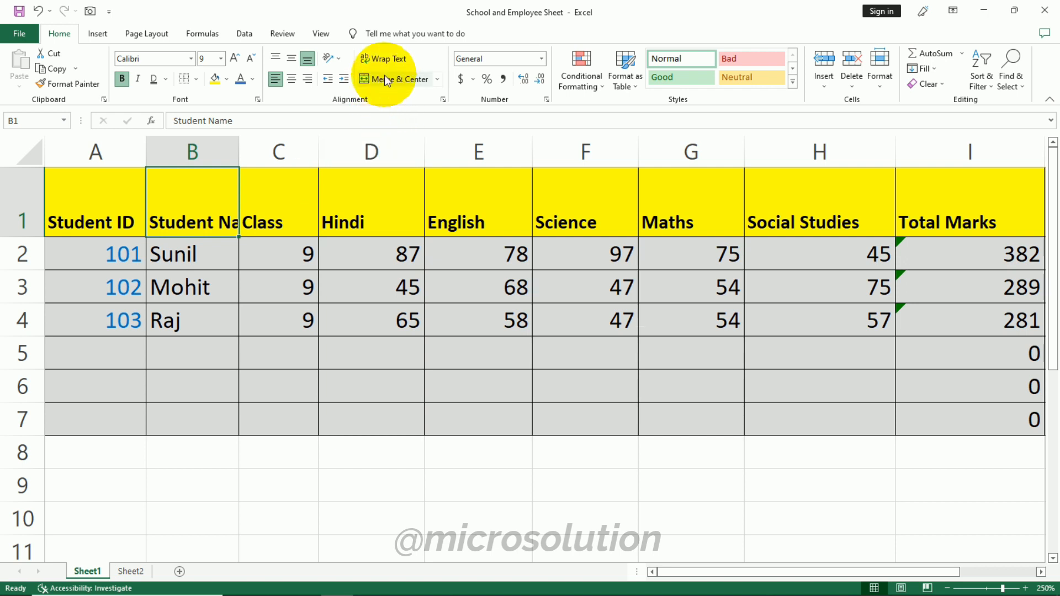
left_click(389, 60)
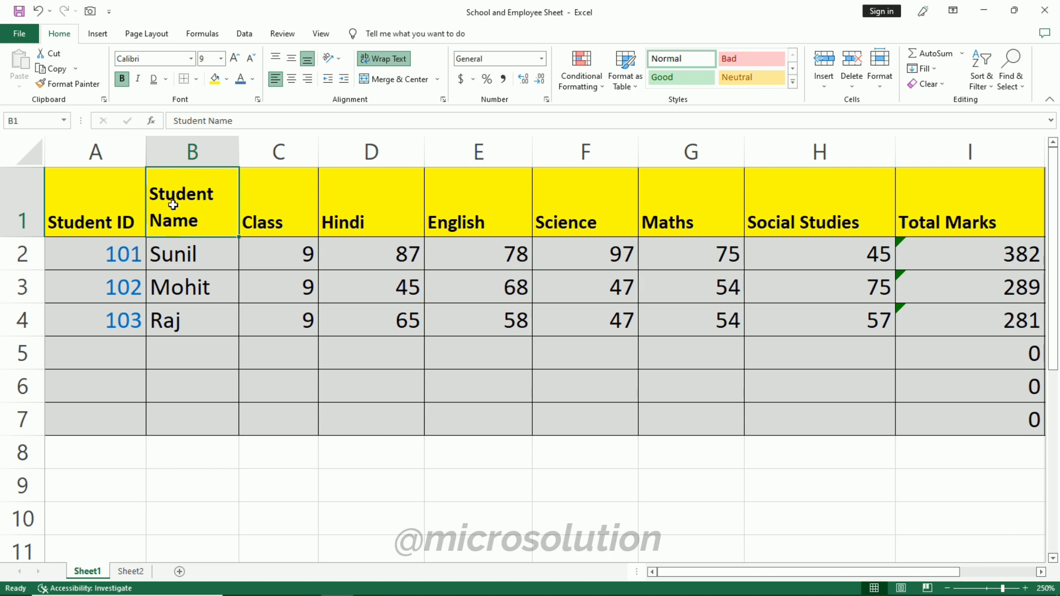
left_click(277, 182)
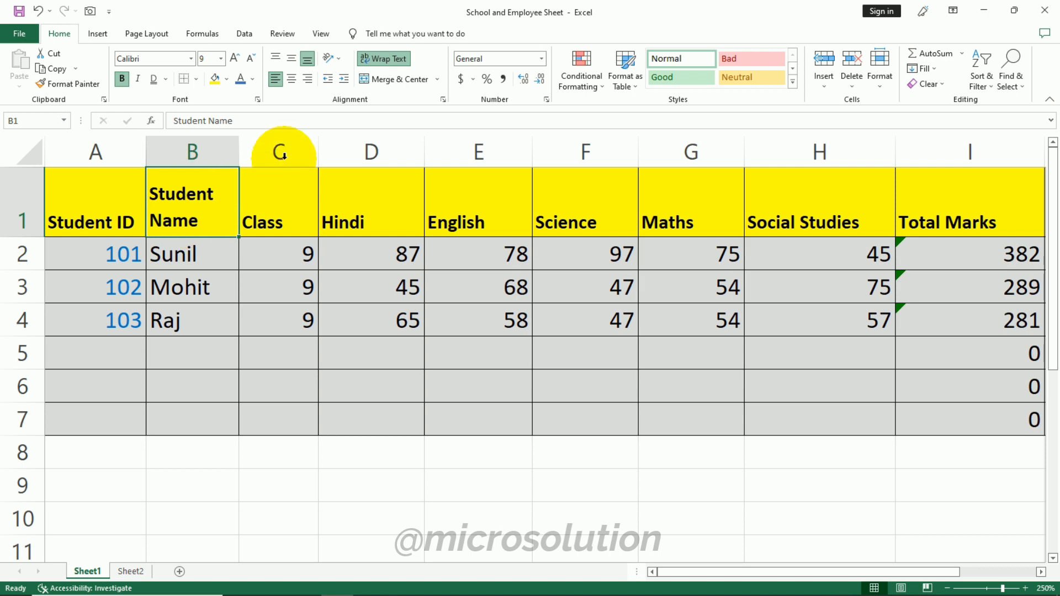
left_click(289, 80)
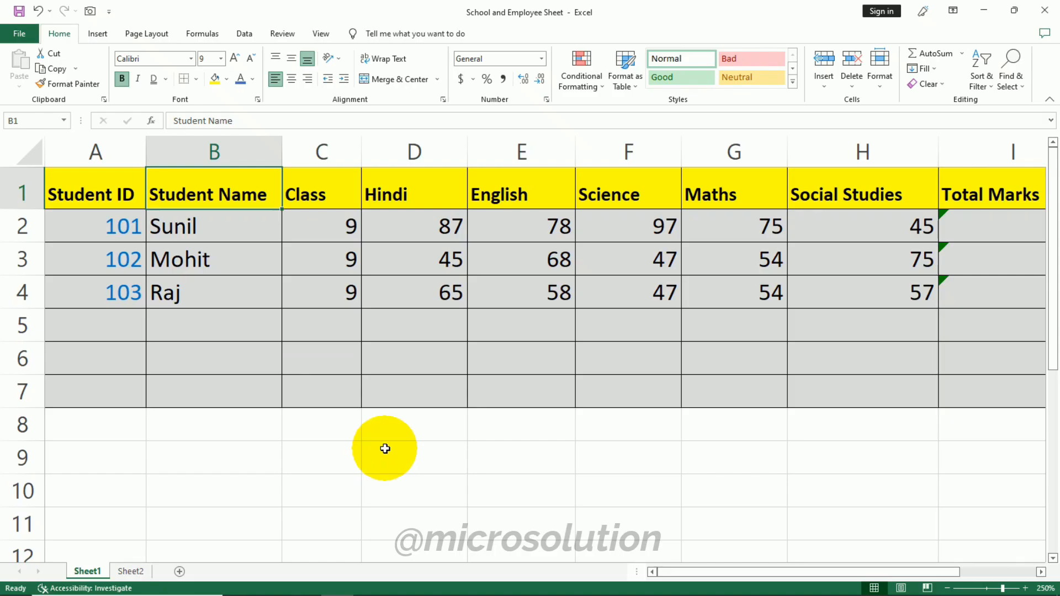
Step: Merge and center the empty cells D9:F9 below the table
left_click_drag(386, 450, 631, 453)
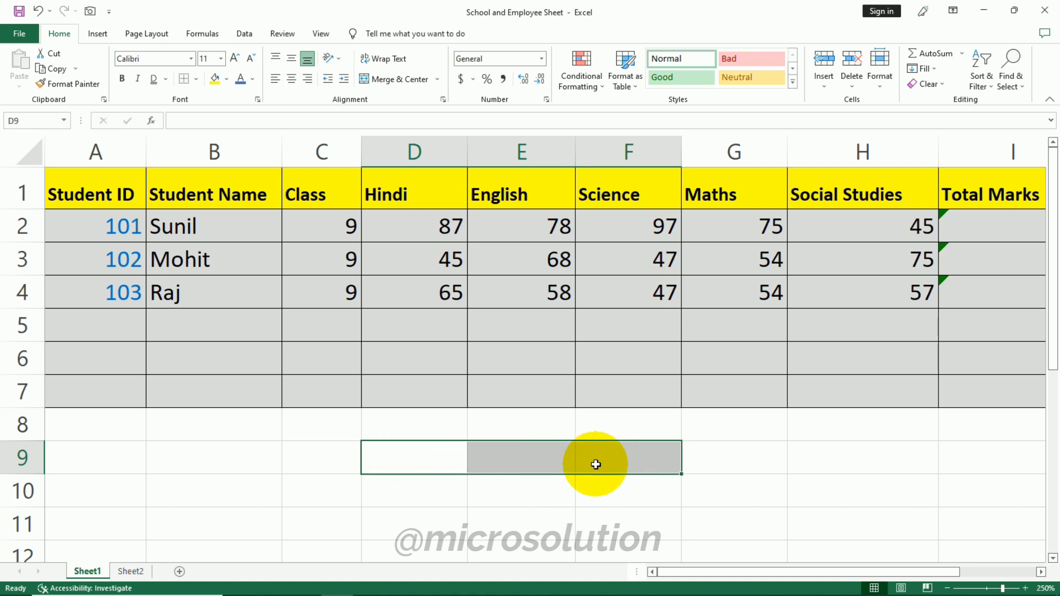
left_click(396, 82)
left_click(498, 504)
left_click(517, 461)
left_click(517, 461)
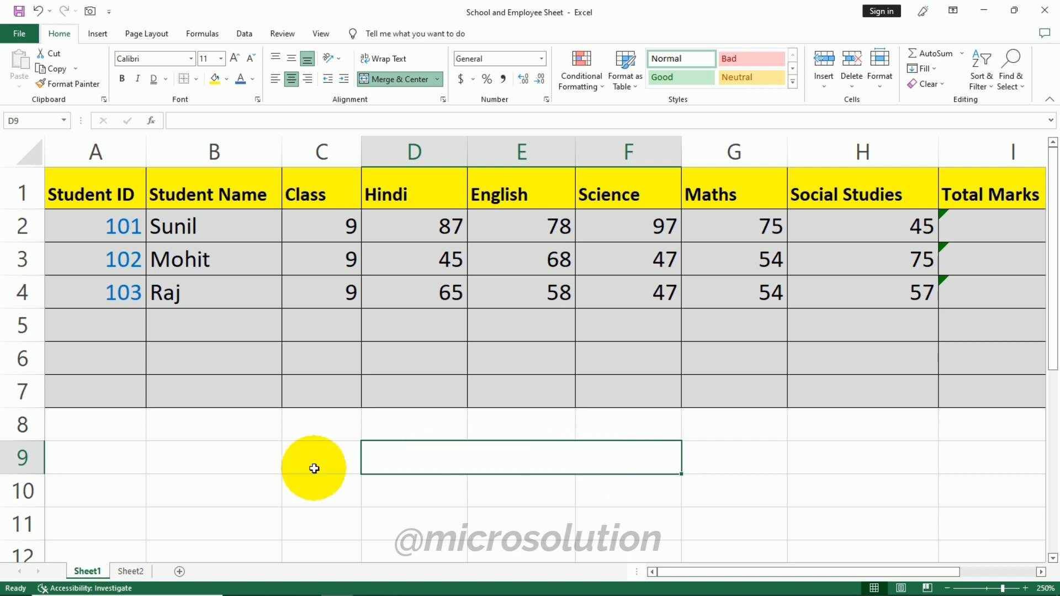
Step: Merge and center the empty cells B9:B11 vertically into one cell
left_click(250, 466)
left_click_drag(250, 466, 259, 521)
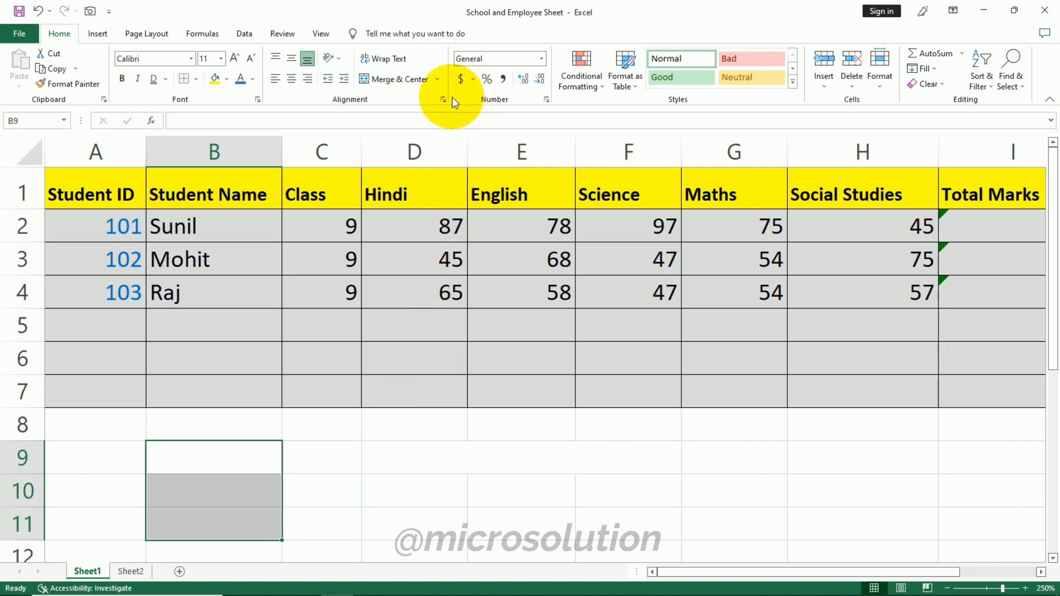
left_click(392, 78)
left_click(219, 471)
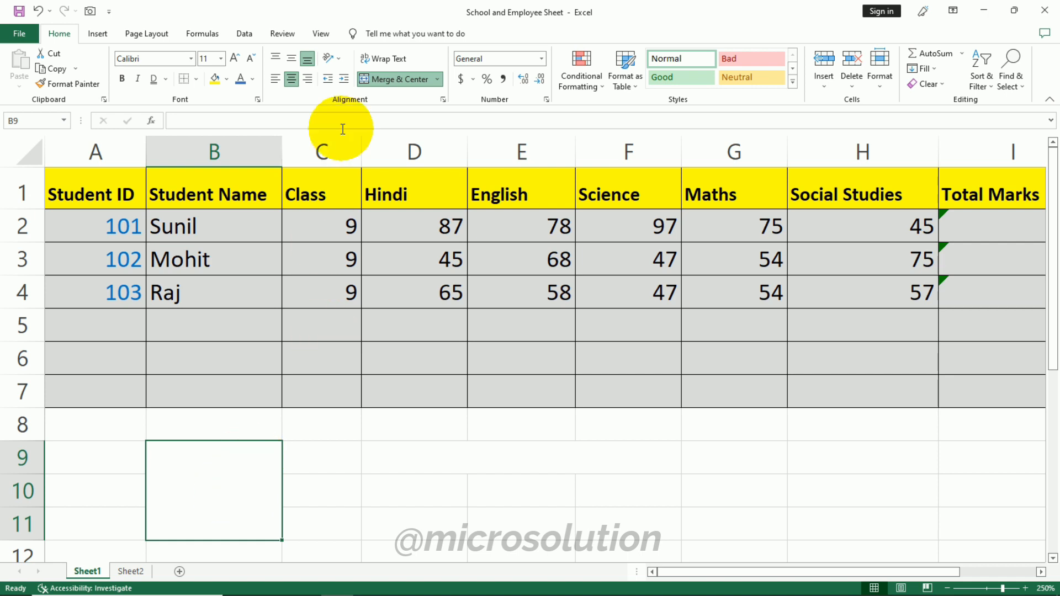
Step: Unmerge the merged cells B9:B11 and D9:F9 back into separate cells
left_click(405, 78)
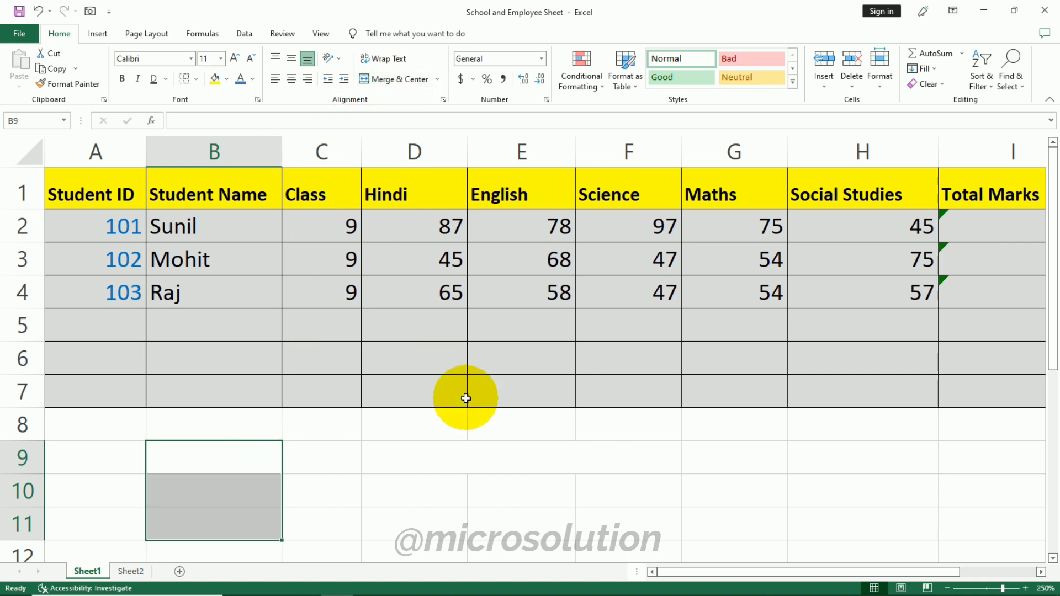
left_click(433, 451)
left_click(383, 80)
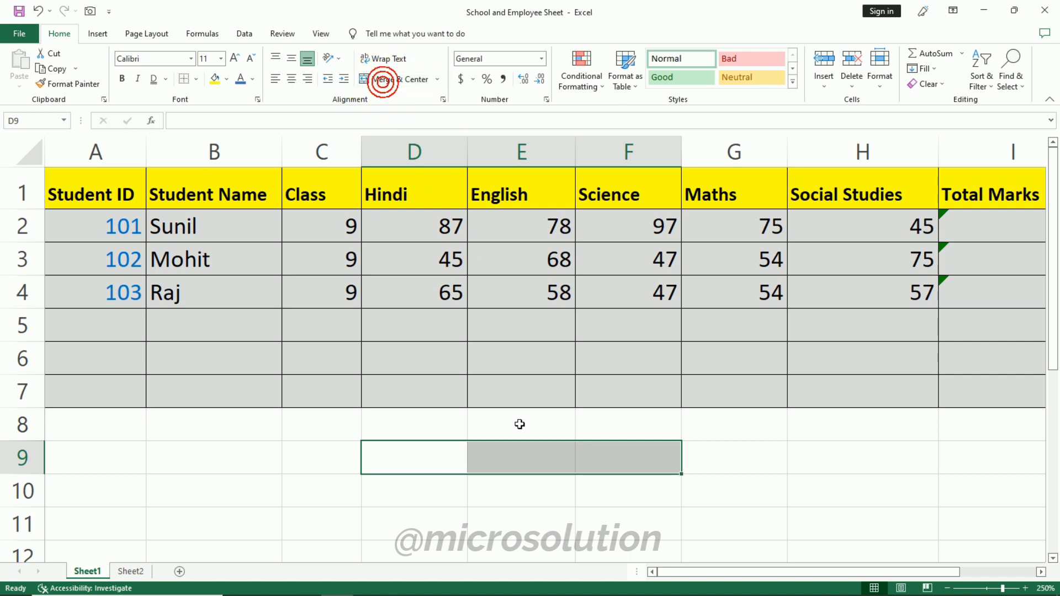
left_click(624, 456)
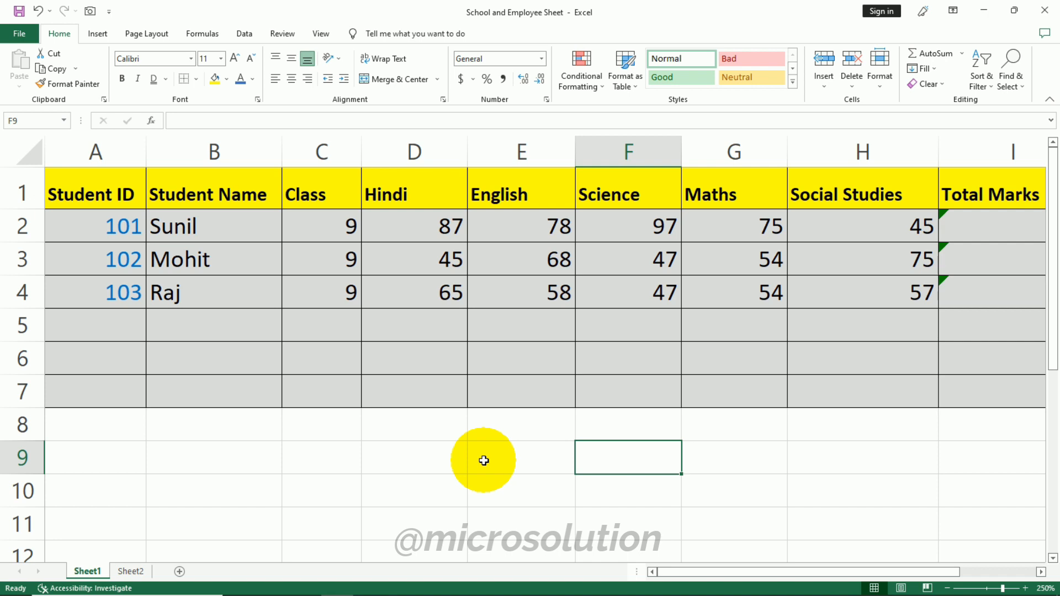
left_click(736, 427)
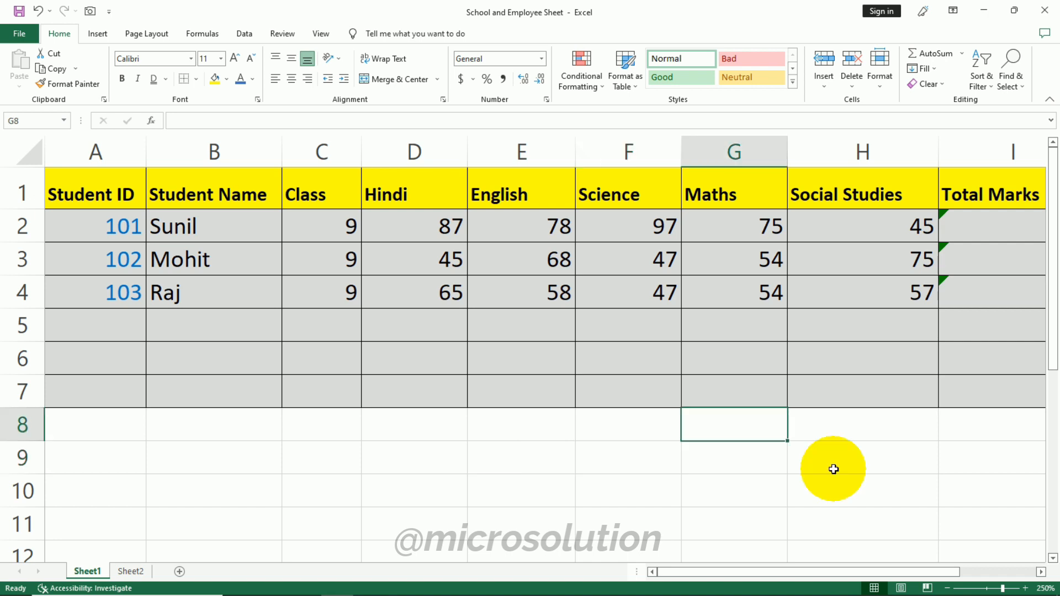